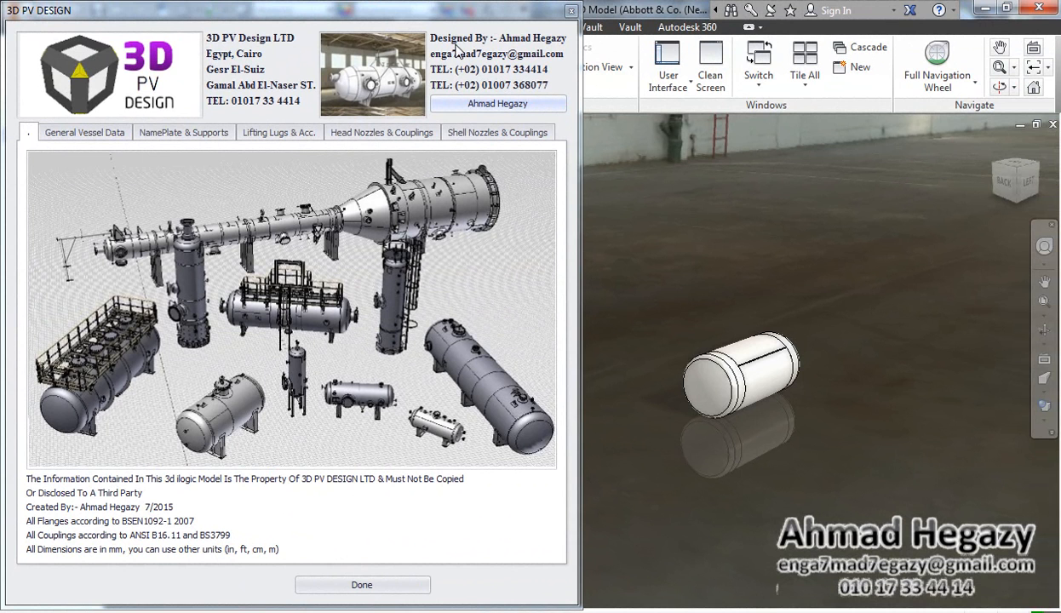
# View the designer's contact card and close it
pyautogui.click(469, 108)
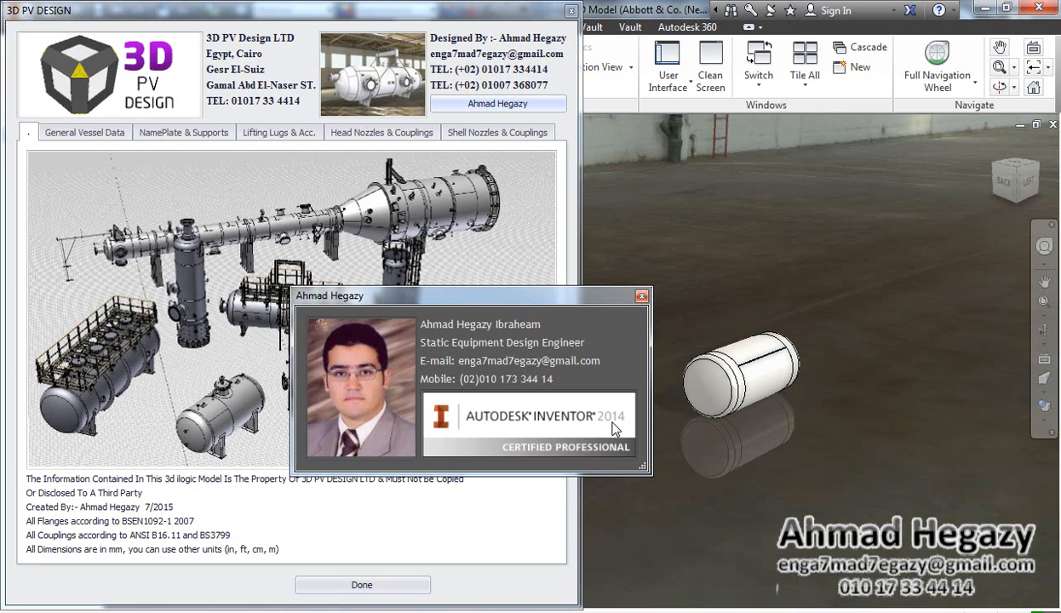
pyautogui.click(641, 296)
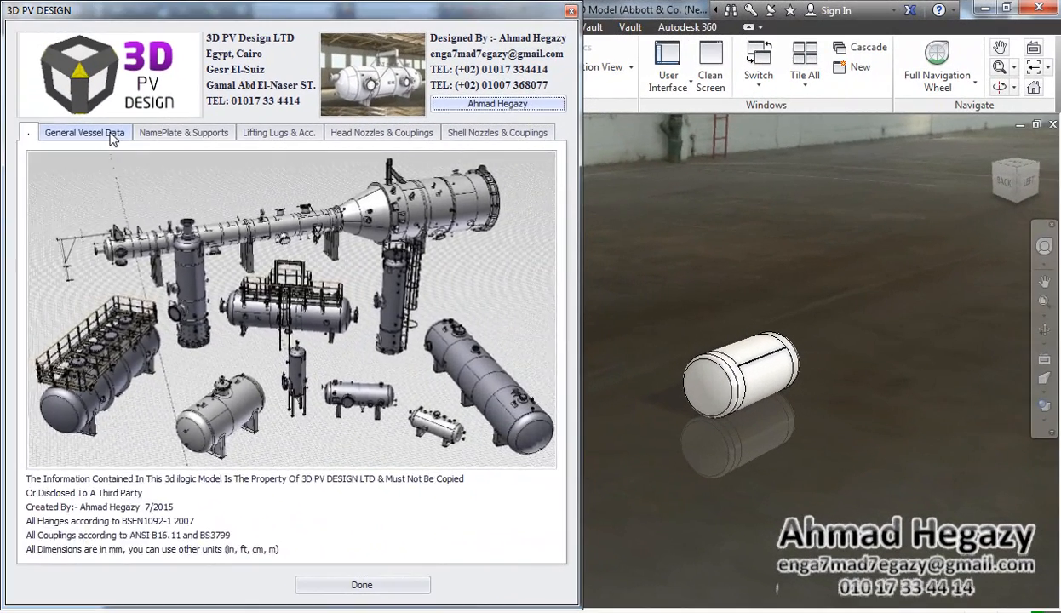
# In the general vessel data, set the vessel orientation to Vertical and the shell course type to Seamless Pipe
pyautogui.click(111, 134)
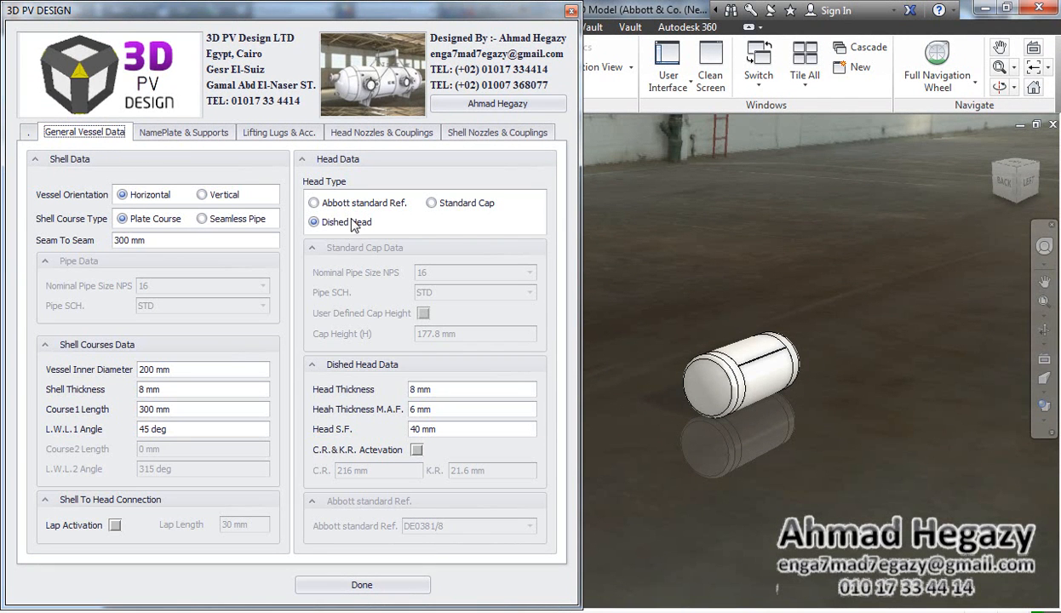
pyautogui.click(204, 195)
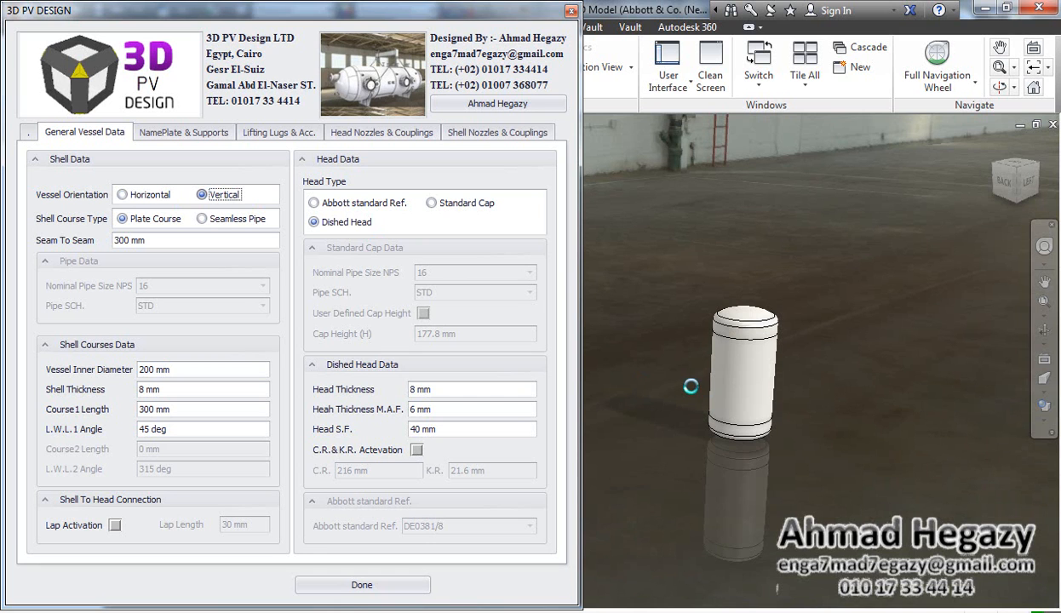
pyautogui.click(226, 220)
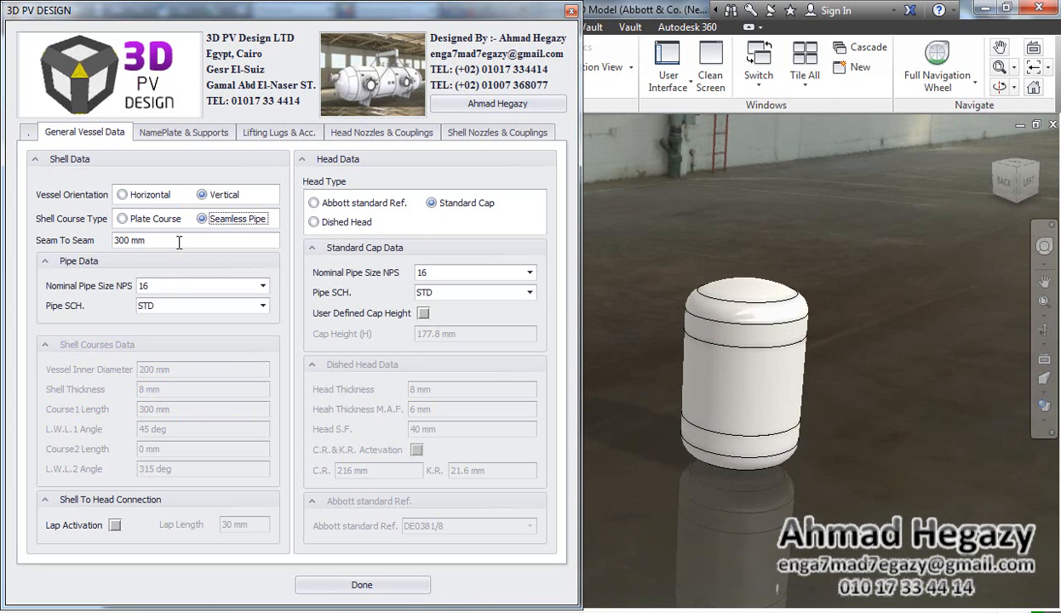
# Set the vessel's seam-to-seam length to 2 ft and the nominal pipe size NPS to 24
pyautogui.moveTo(175, 245); pyautogui.dragTo(87, 248)
pyautogui.write('2ft')
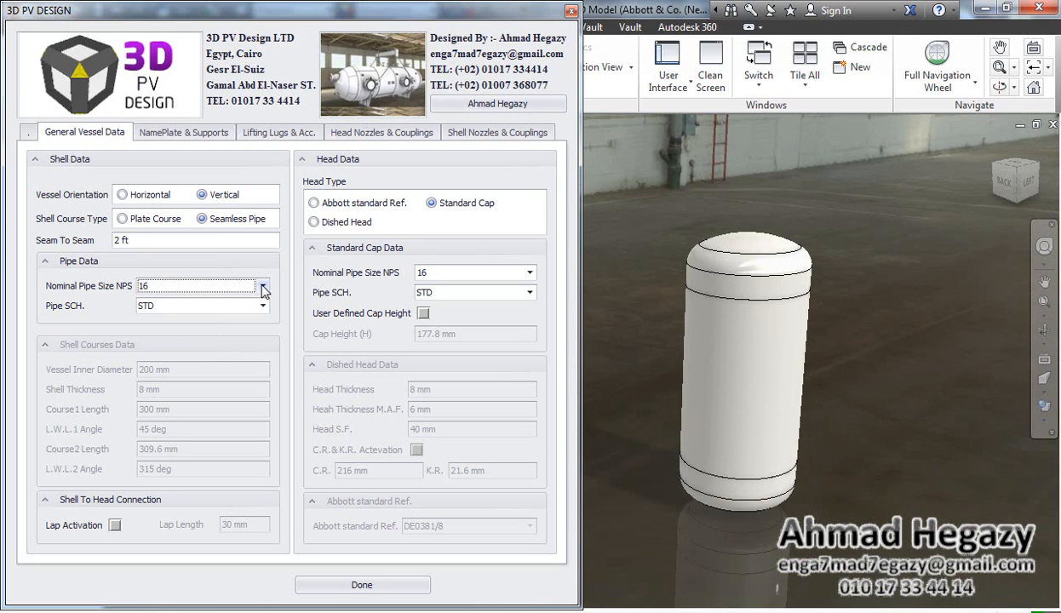
pyautogui.click(261, 286)
pyautogui.scroll(-2, 200, 345)
pyautogui.click(156, 338)
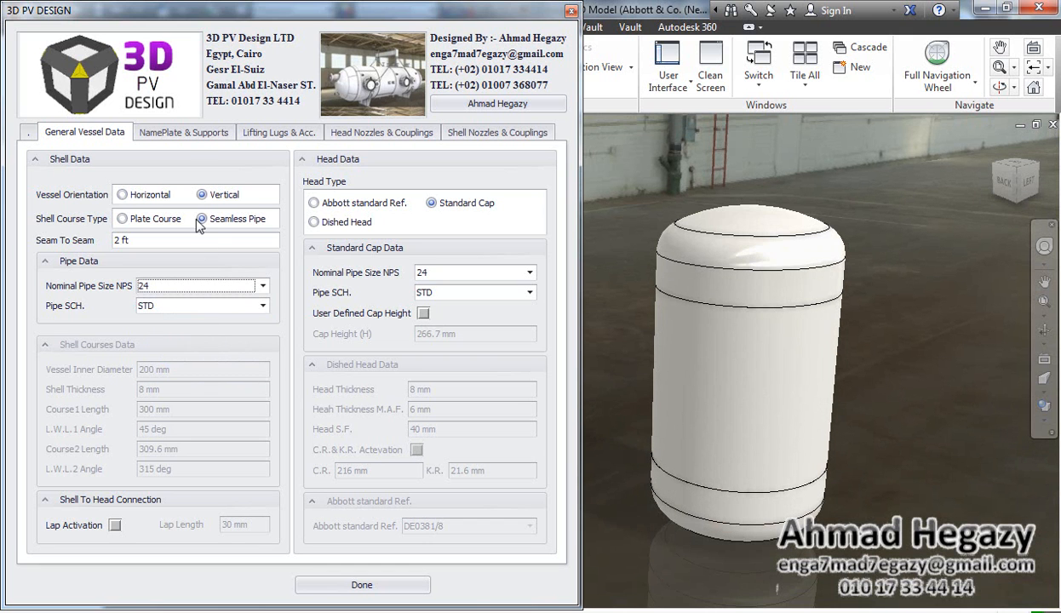
# Add a nameplate to the vessel
pyautogui.click(182, 134)
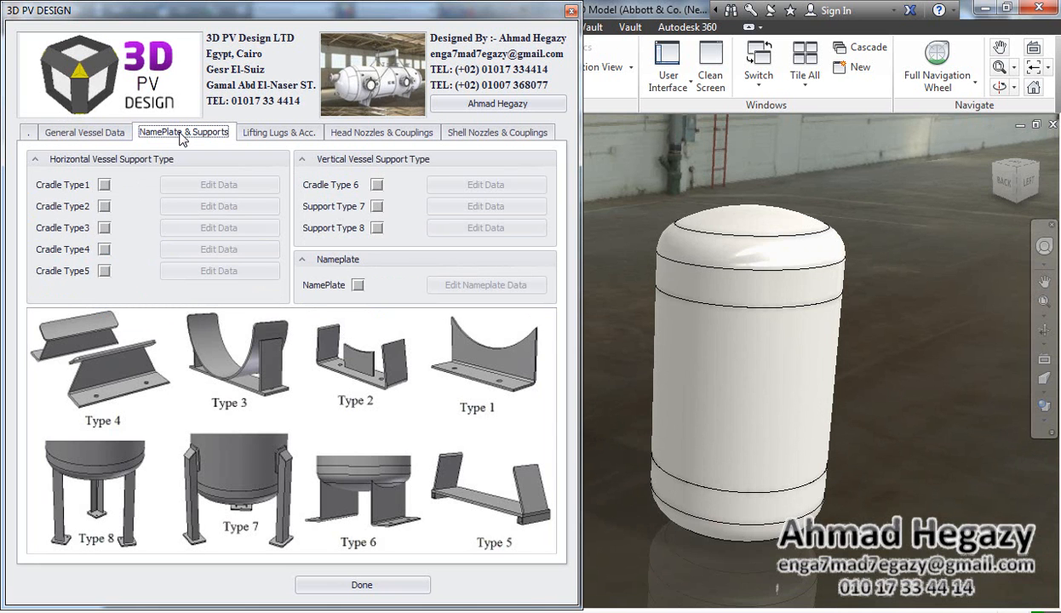
pyautogui.click(357, 286)
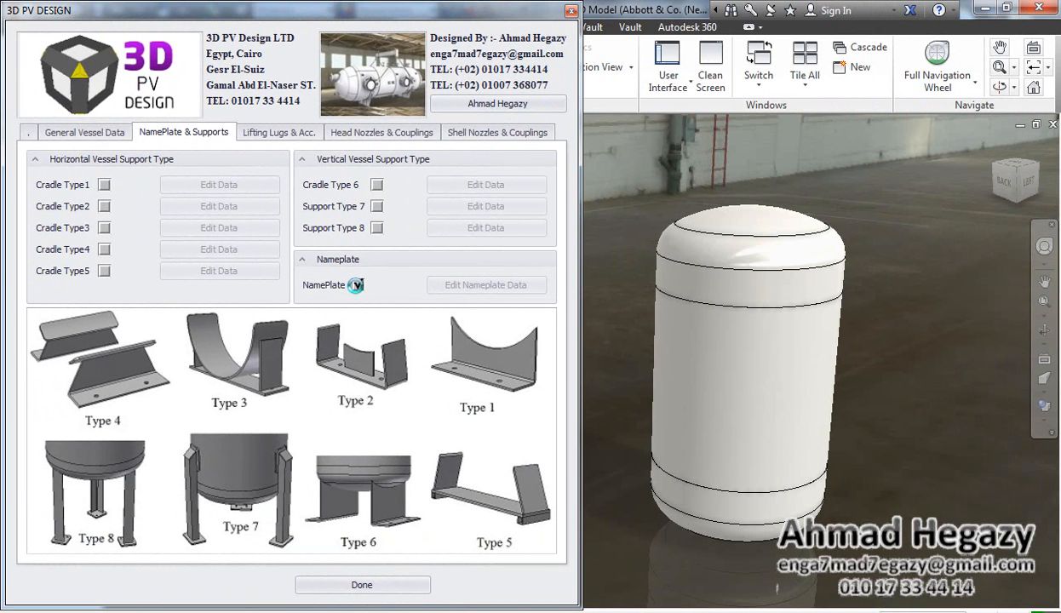
pyautogui.click(356, 285)
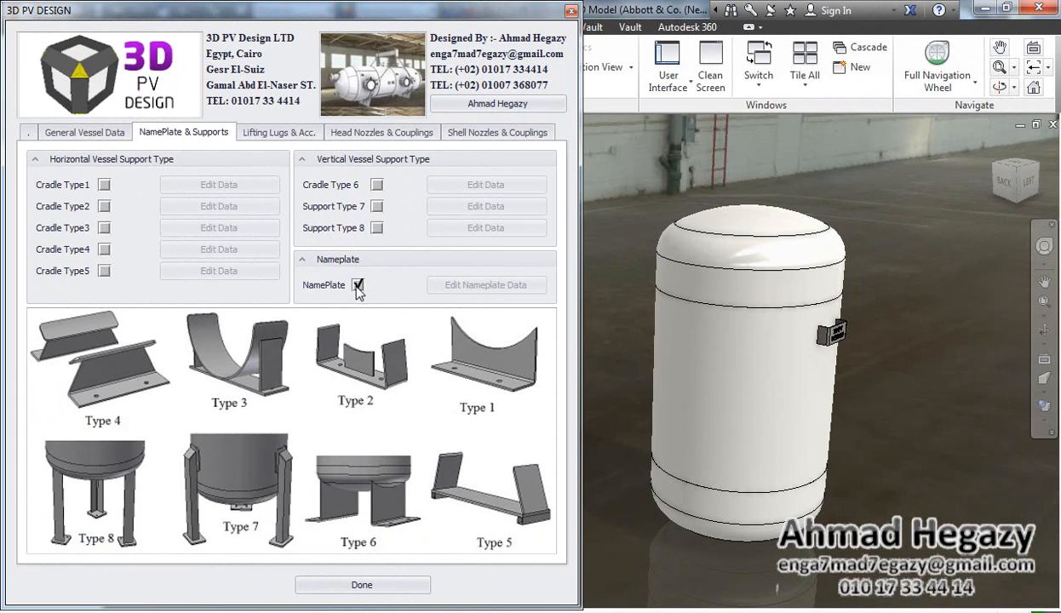
# Set the nameplate's location (N/P Location) to 250 mm and finish editing the nameplate data
pyautogui.click(480, 285)
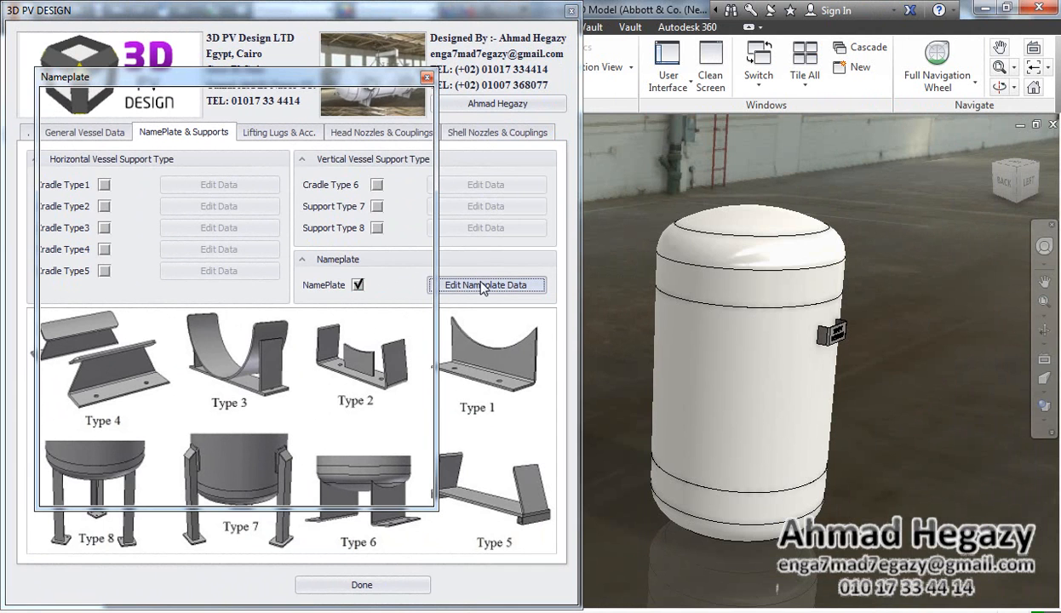
pyautogui.click(1044, 332)
pyautogui.moveTo(720, 359); pyautogui.dragTo(715, 373)
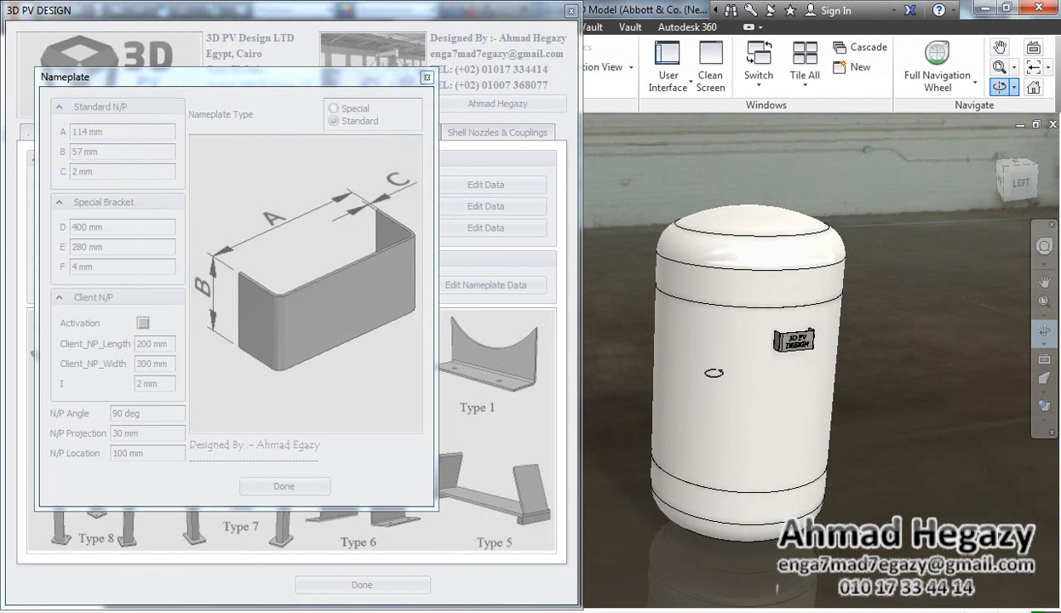
pyautogui.scroll(5, 805, 345)
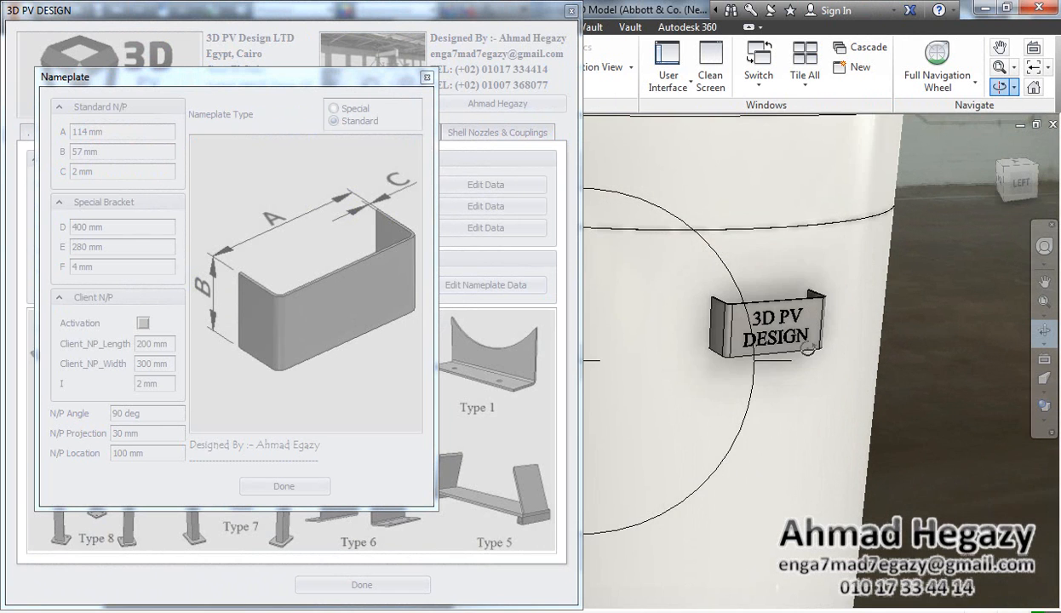
pyautogui.scroll(-4, 807, 347)
pyautogui.rightClick(807, 326)
pyautogui.click(871, 332)
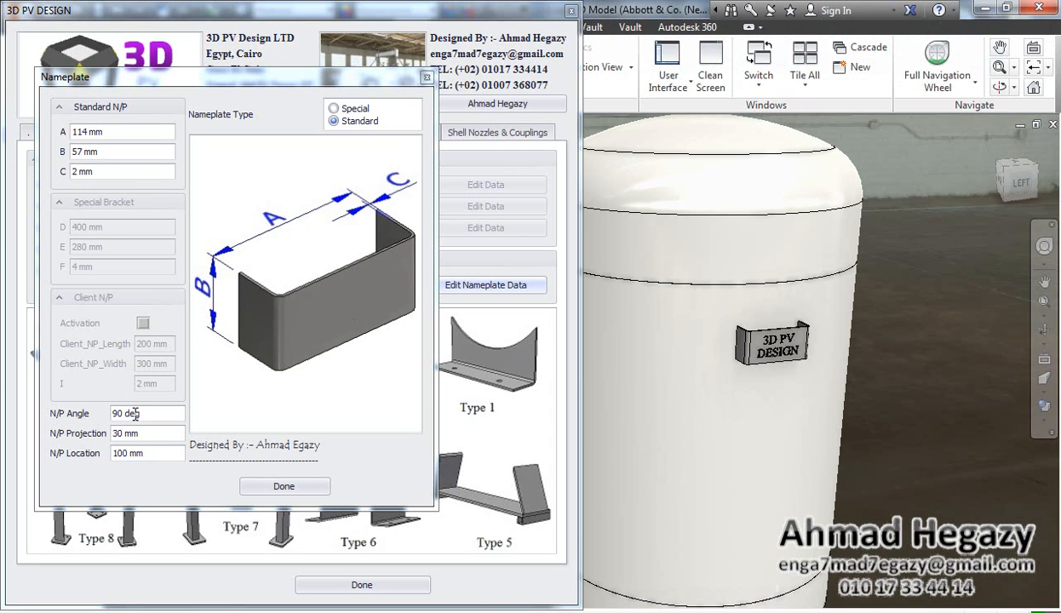
pyautogui.moveTo(154, 452); pyautogui.dragTo(115, 453)
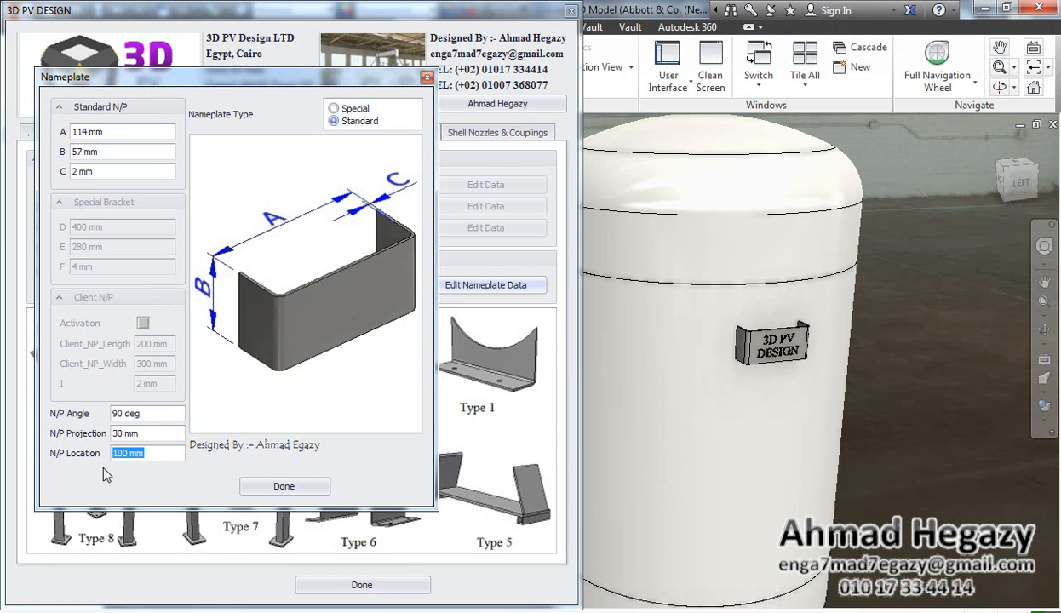
pyautogui.write('250')
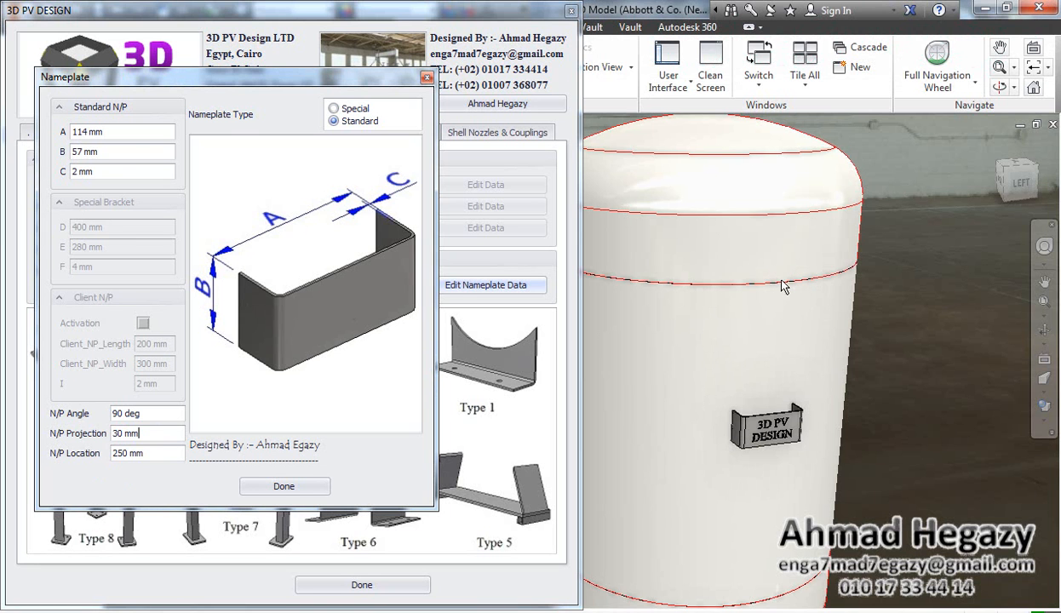
pyautogui.click(284, 495)
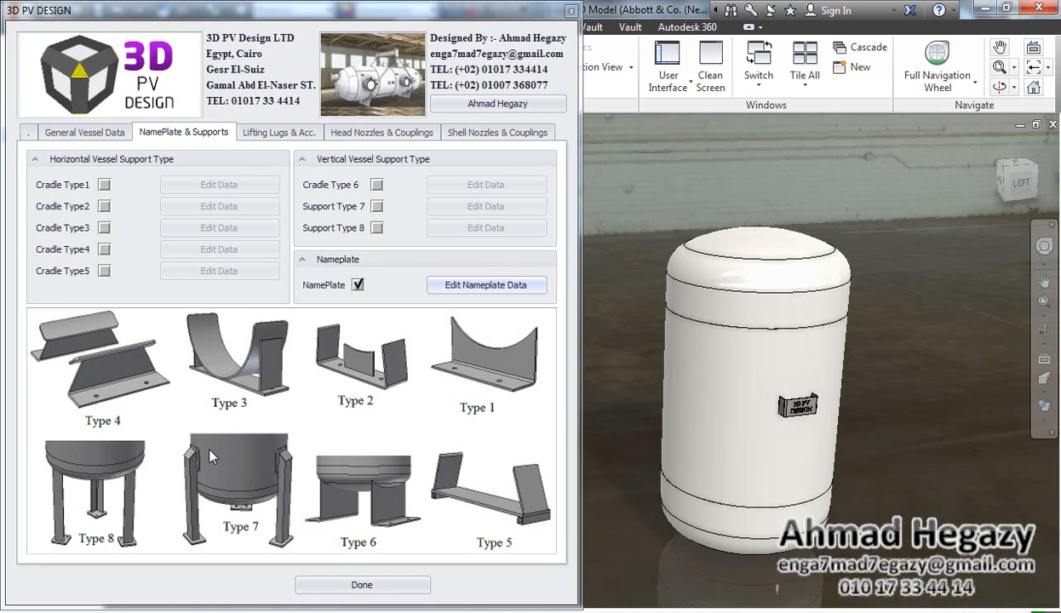
# Add Type 7 supports to the vertical vessel, with wear plates activated and UPN as the leg type
pyautogui.click(376, 206)
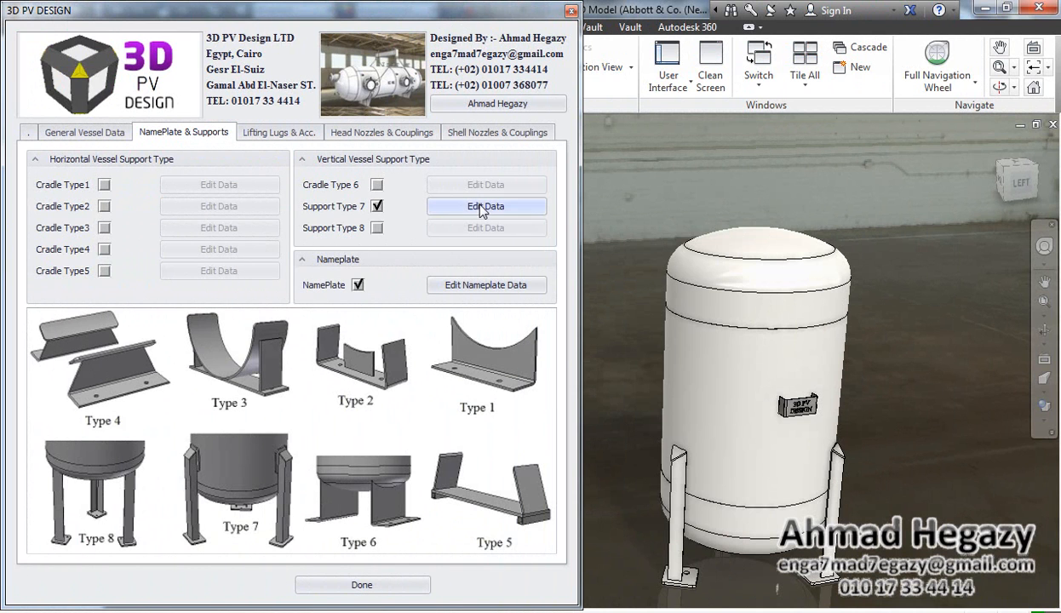
pyautogui.click(479, 206)
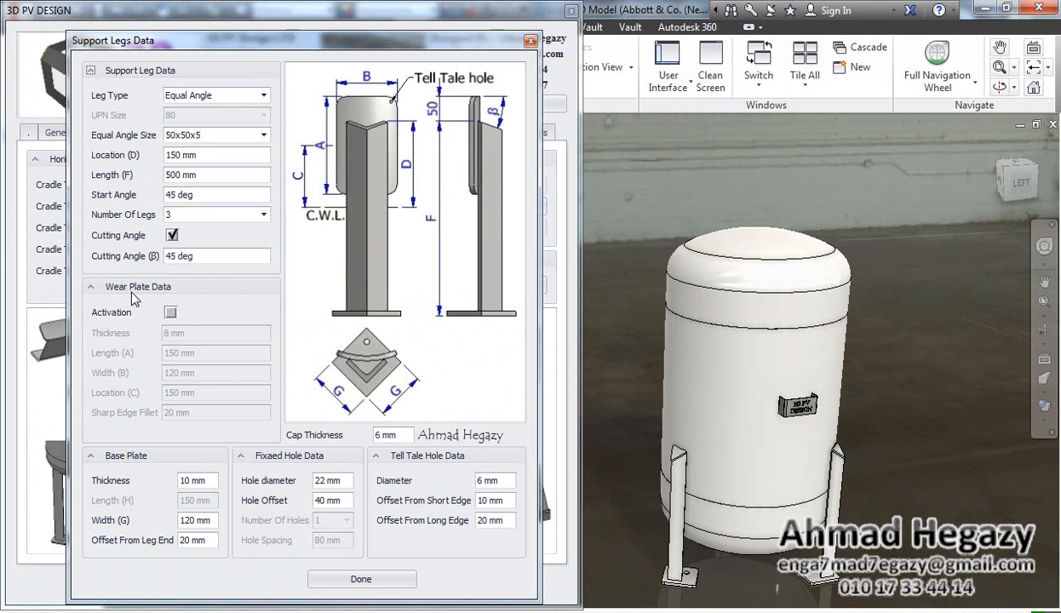
pyautogui.click(171, 313)
pyautogui.click(213, 96)
pyautogui.click(204, 120)
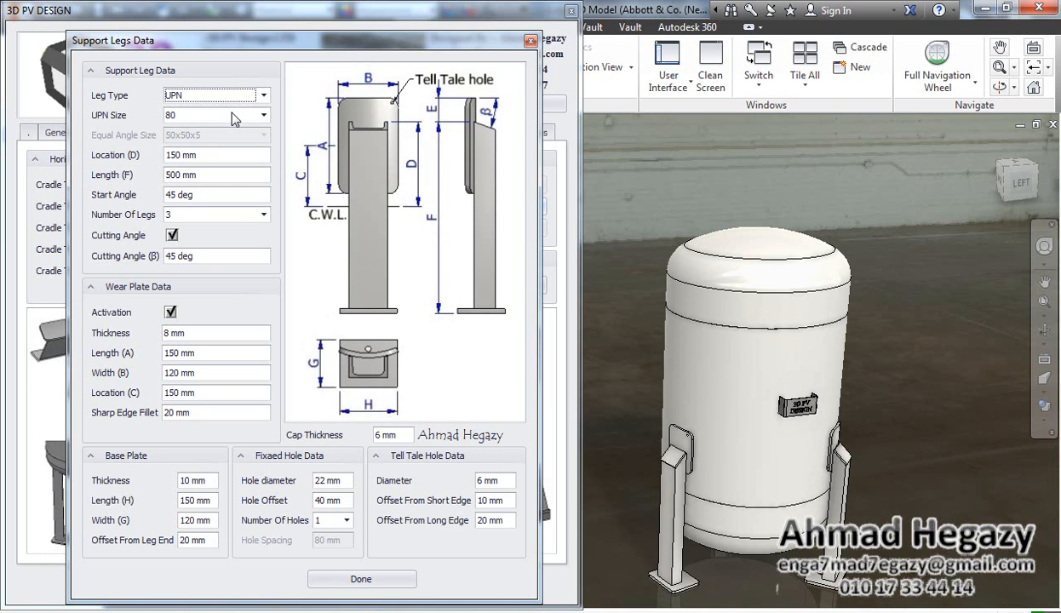
# Set the support legs' Location (D) to 200 mm and Length (F) to 600 mm
pyautogui.click(235, 119)
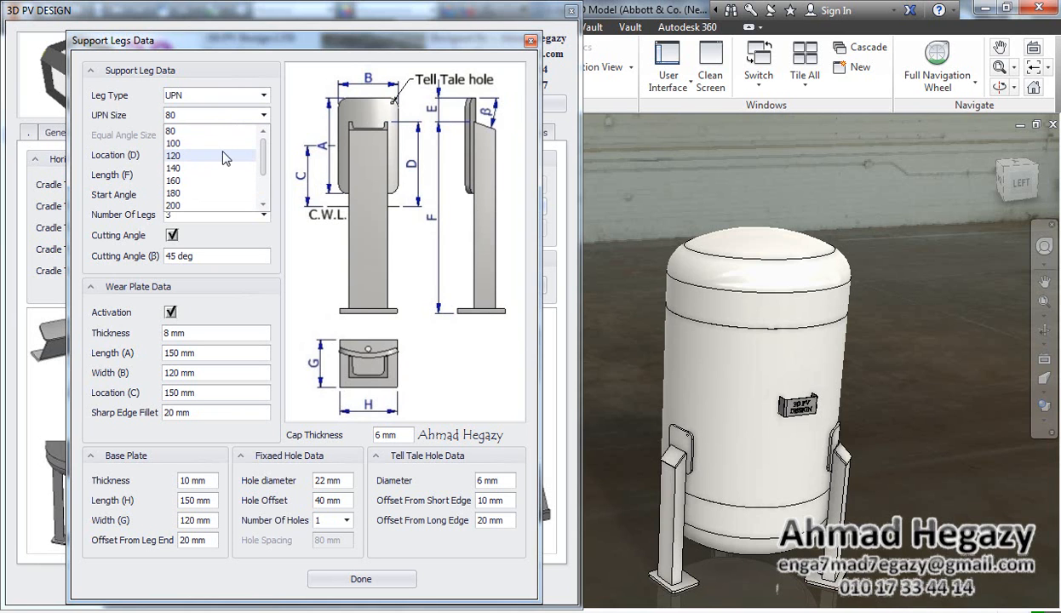
pyautogui.click(270, 121)
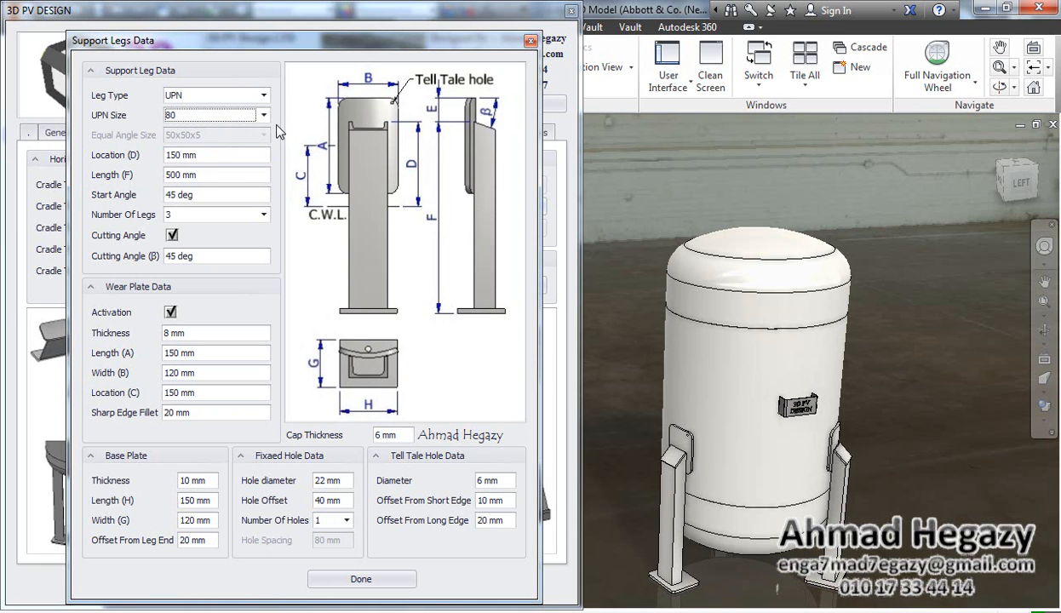
pyautogui.click(213, 155)
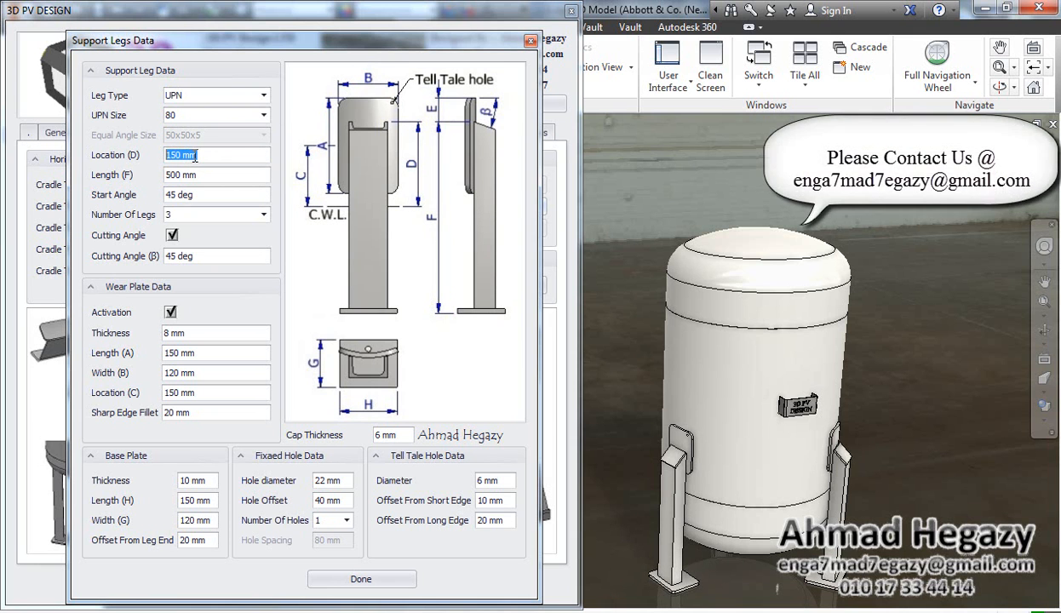
pyautogui.write('2')
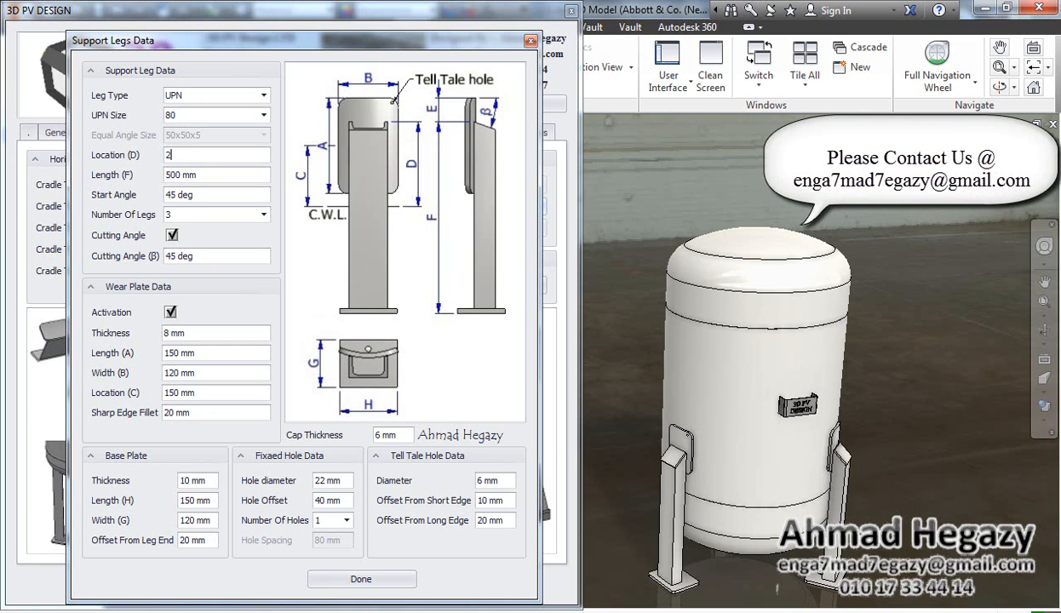
pyautogui.write('00')
pyautogui.click(205, 175)
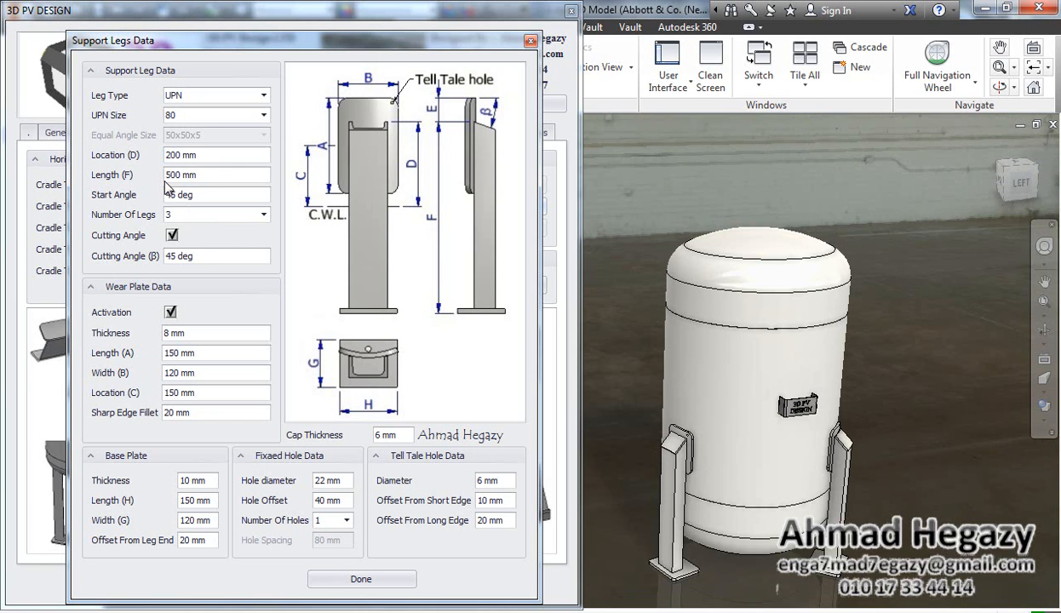
pyautogui.moveTo(166, 177); pyautogui.dragTo(172, 177)
pyautogui.write('6')
pyautogui.press('Tab')
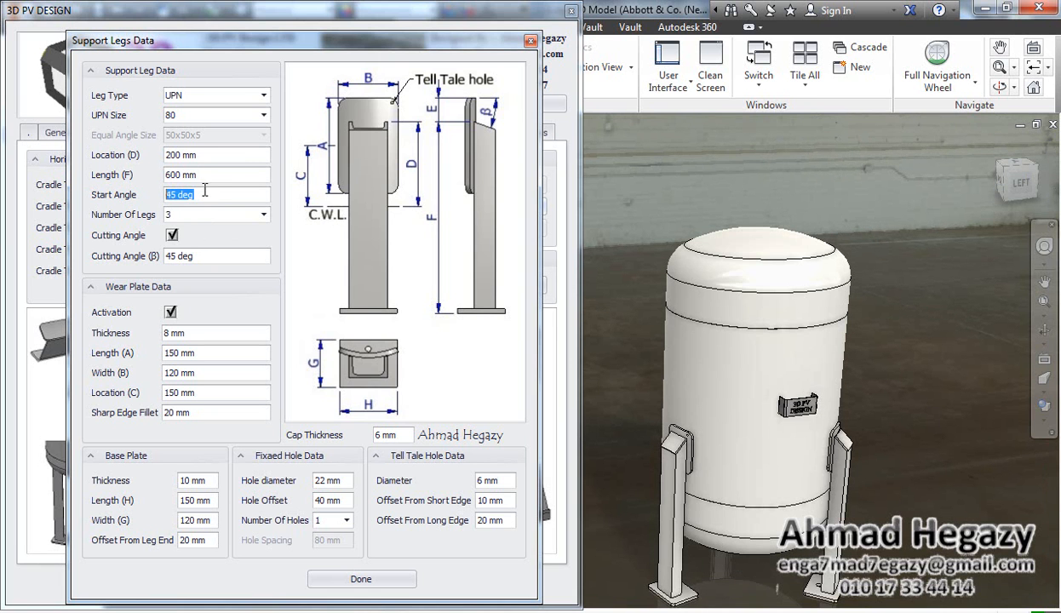
# Set the support legs' start angle to 0 deg and the number of legs to 4
pyautogui.write('0')
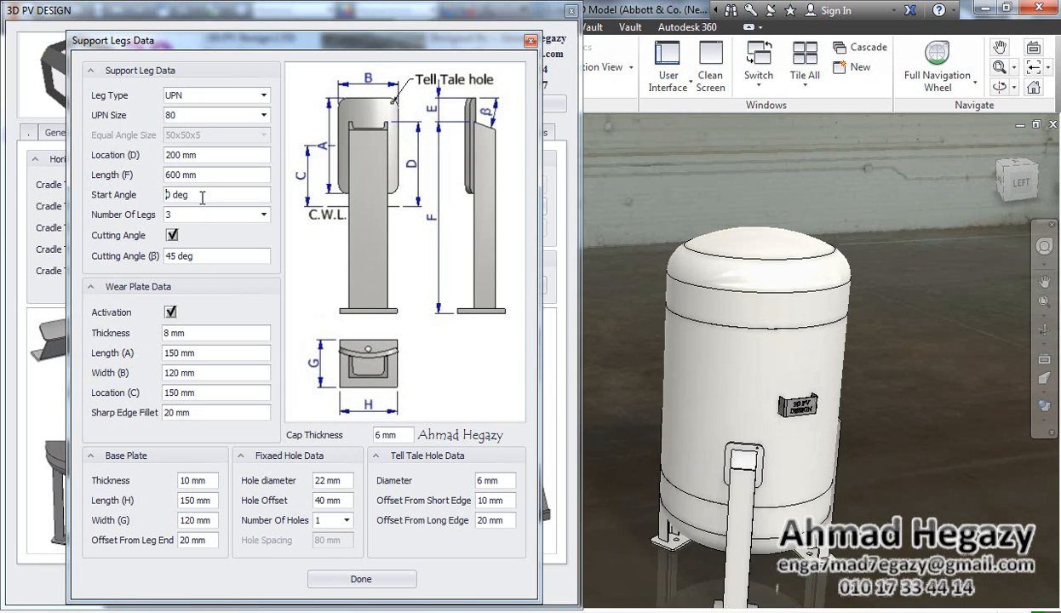
pyautogui.click(259, 214)
pyautogui.click(187, 244)
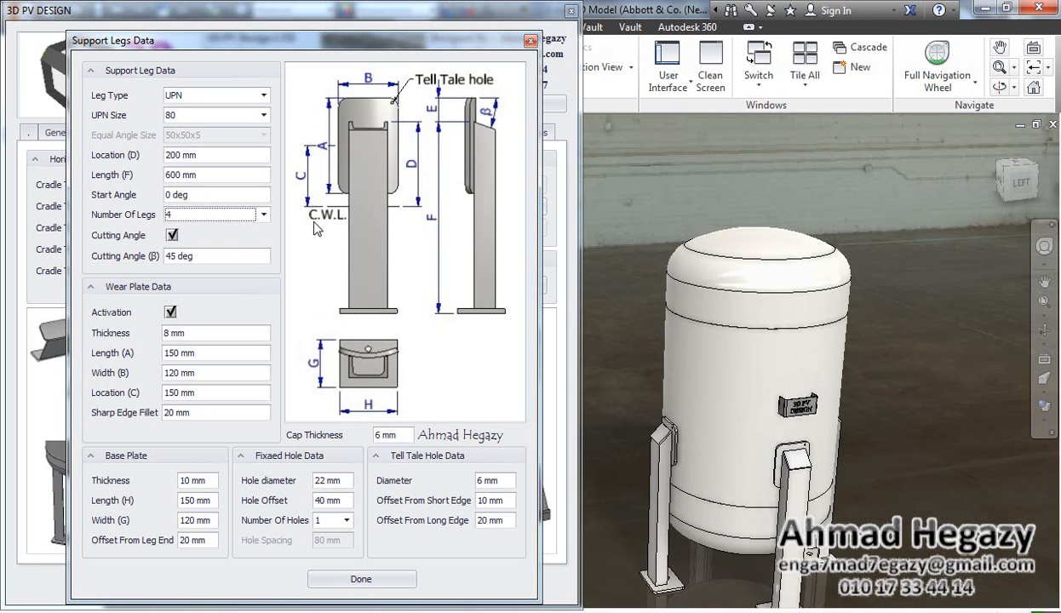
# Set the wear plate's Location (C) to 120 mm and Length (A) to 200 mm
pyautogui.click(1043, 330)
pyautogui.moveTo(755, 351); pyautogui.dragTo(671, 348)
pyautogui.rightClick(671, 348)
pyautogui.click(727, 311)
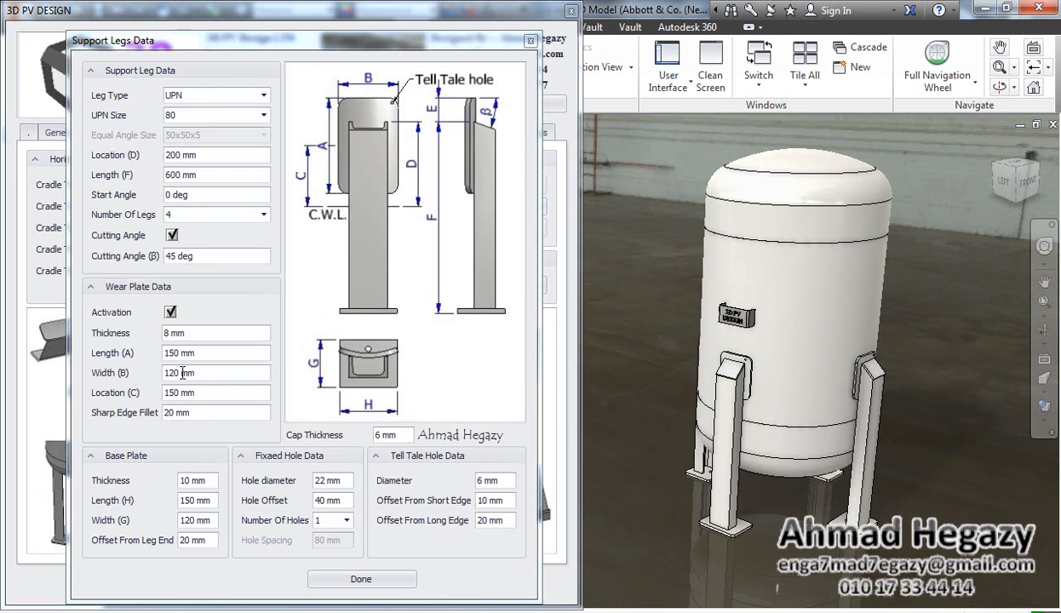
pyautogui.moveTo(196, 392); pyautogui.dragTo(163, 395)
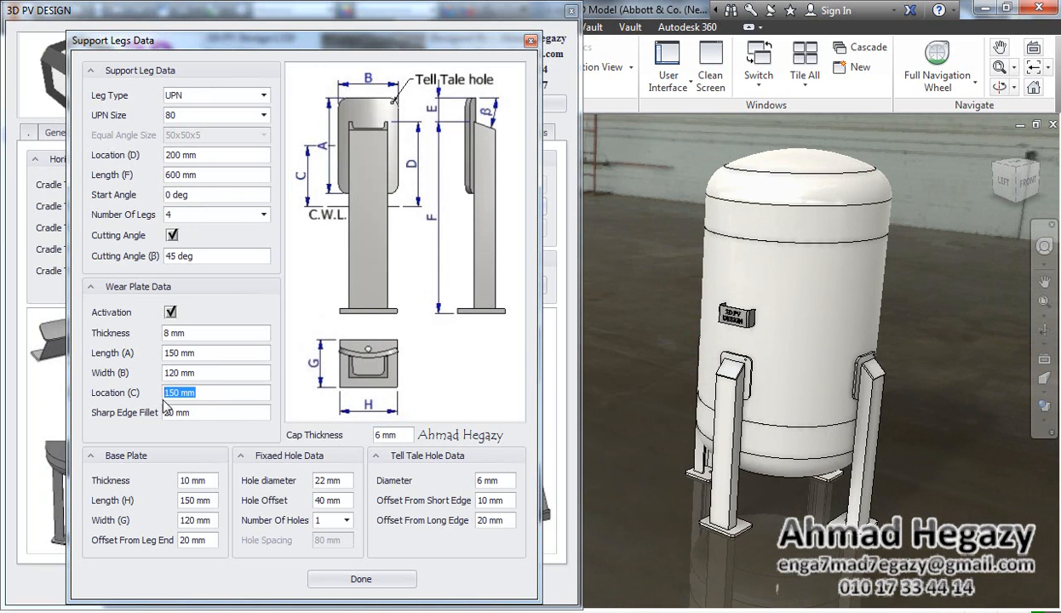
pyautogui.write('120')
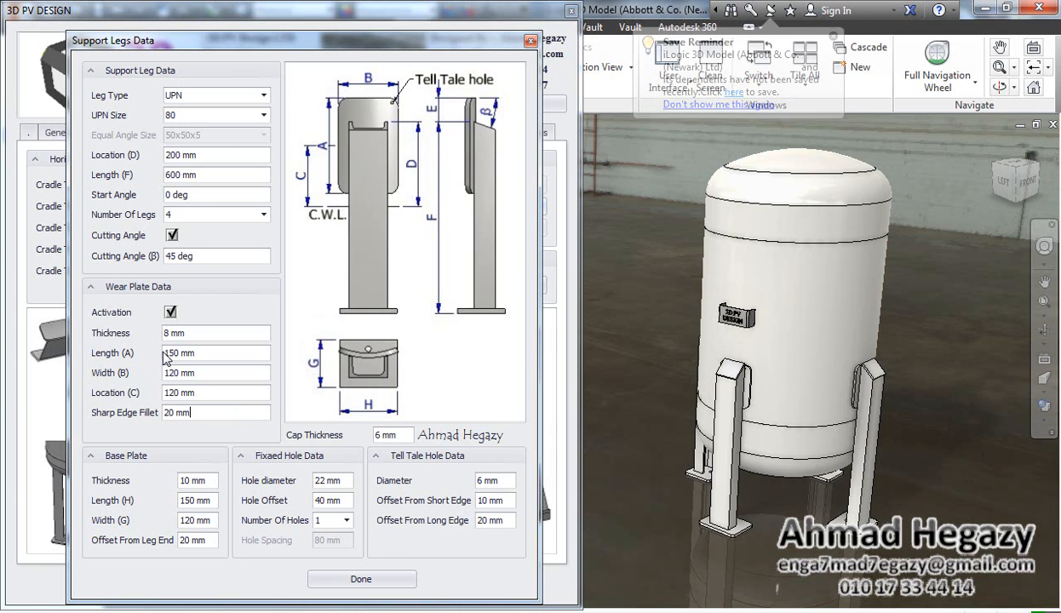
pyautogui.moveTo(175, 353); pyautogui.dragTo(165, 354)
pyautogui.write('20')
pyautogui.press('Return')
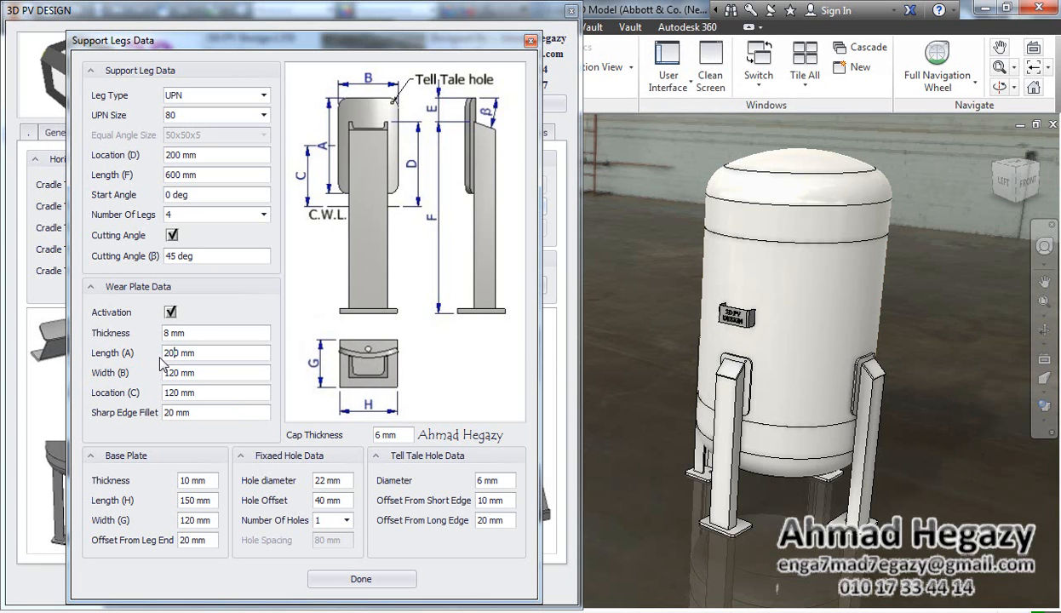
# Examine a support leg and its wear plate up close on the vessel model
pyautogui.click(1043, 330)
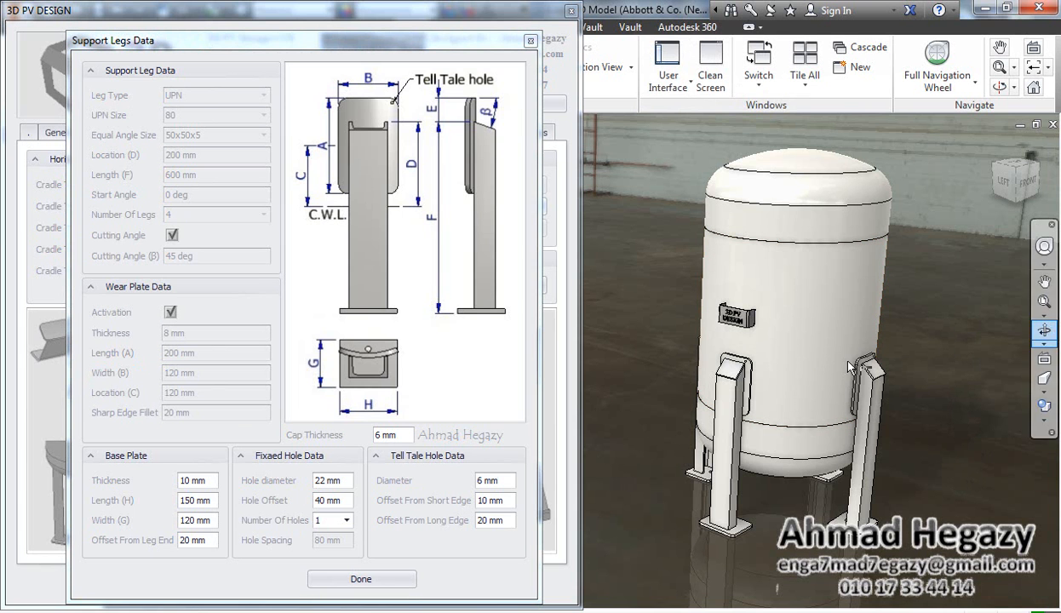
pyautogui.moveTo(756, 348); pyautogui.dragTo(802, 364)
pyautogui.rightClick(805, 337)
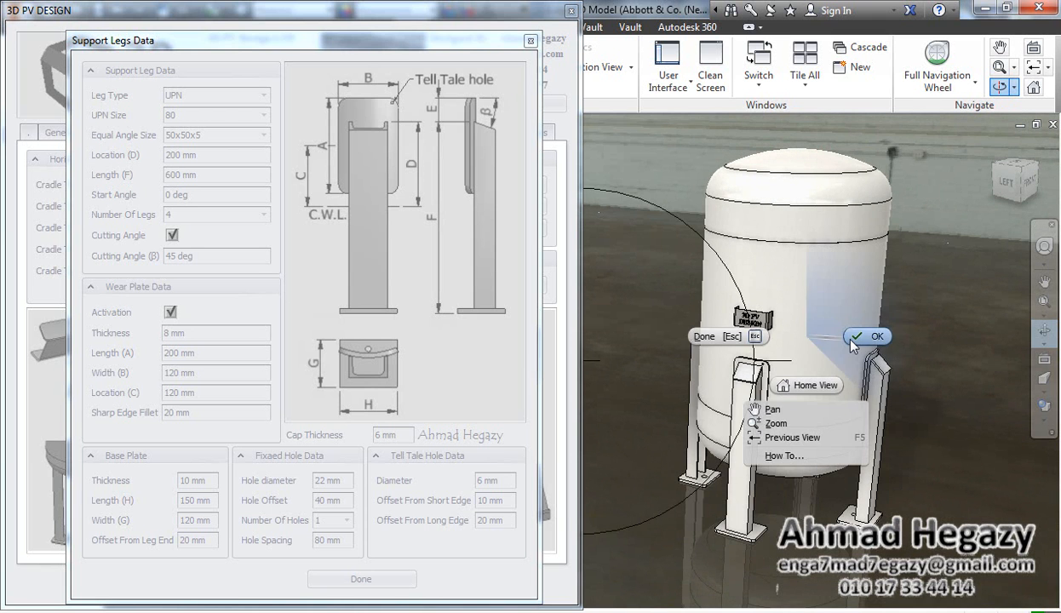
pyautogui.click(854, 339)
pyautogui.scroll(4, 740, 387)
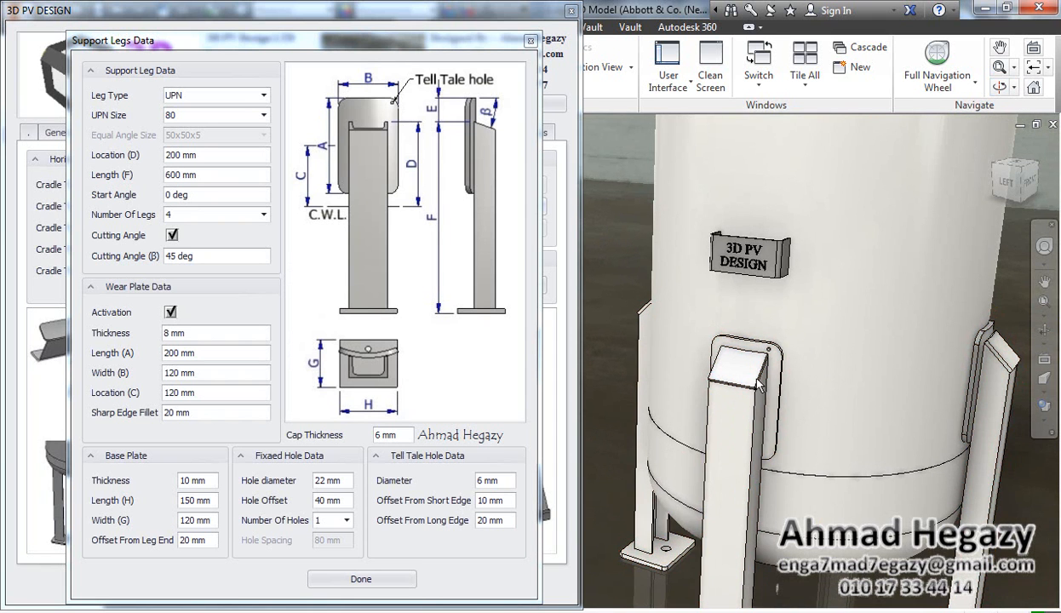
# Set the support legs' Cap Thickness to 2 mm
pyautogui.scroll(3, 757, 387)
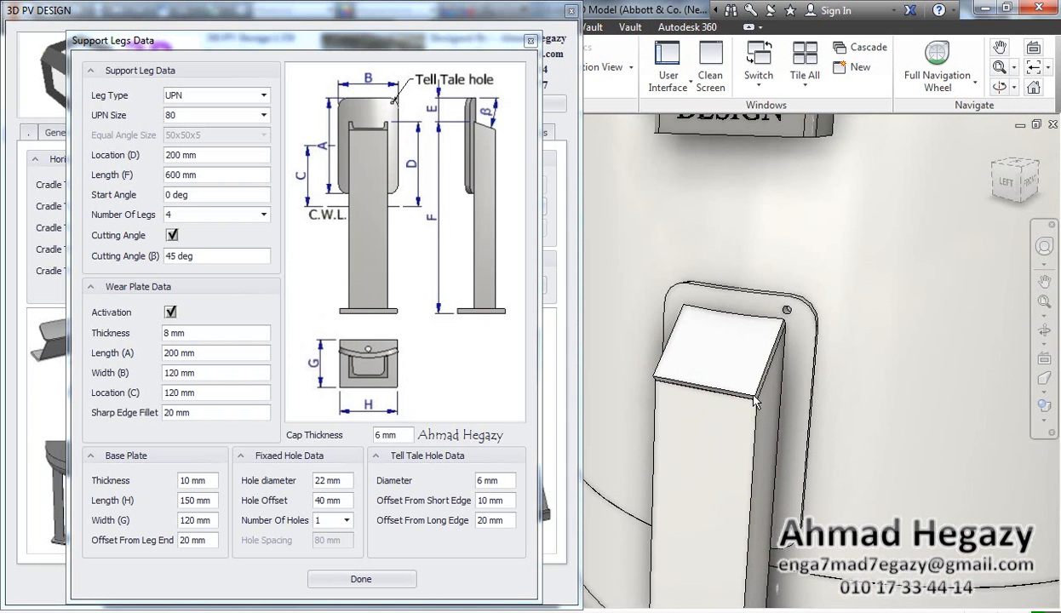
pyautogui.doubleClick(384, 435)
pyautogui.write('2')
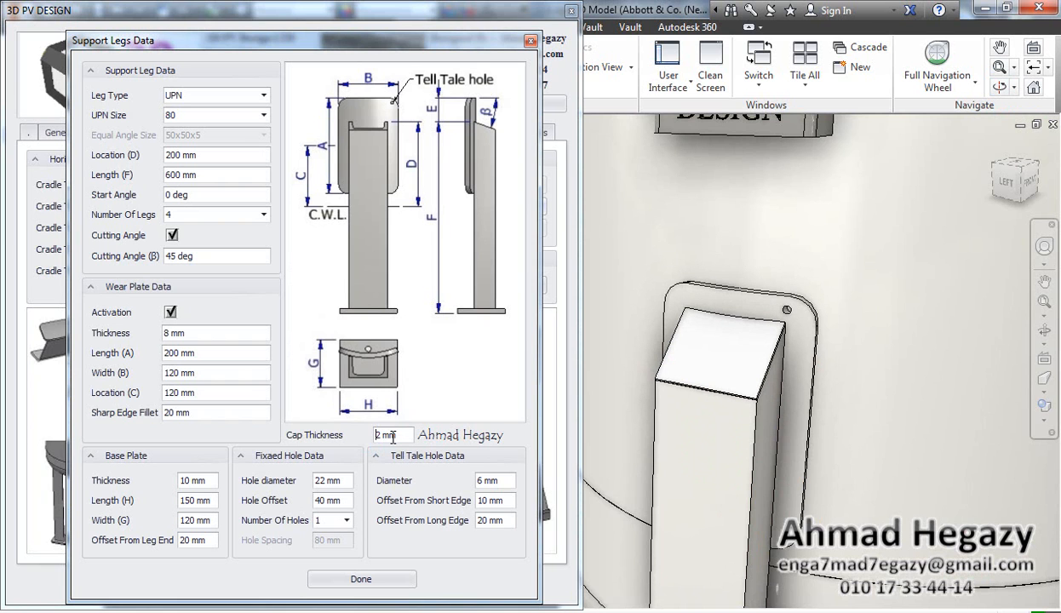
# Set the support legs' Cap Thickness to 10 mm and finish editing the support legs data
pyautogui.moveTo(403, 434); pyautogui.dragTo(371, 439)
pyautogui.write('10')
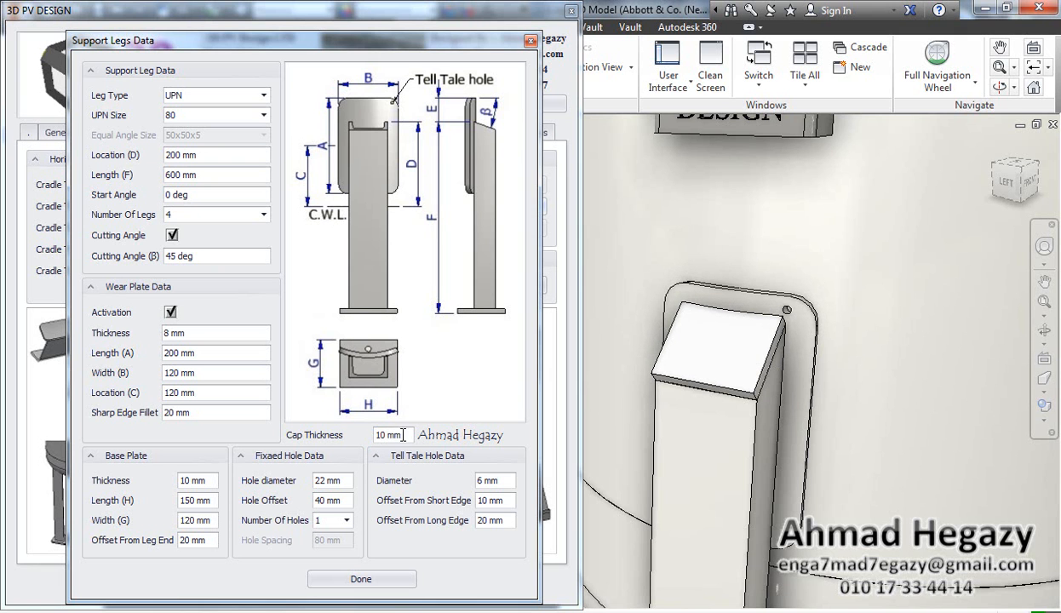
pyautogui.scroll(-7, 763, 419)
pyautogui.moveTo(766, 418); pyautogui.dragTo(762, 417, button='middle')
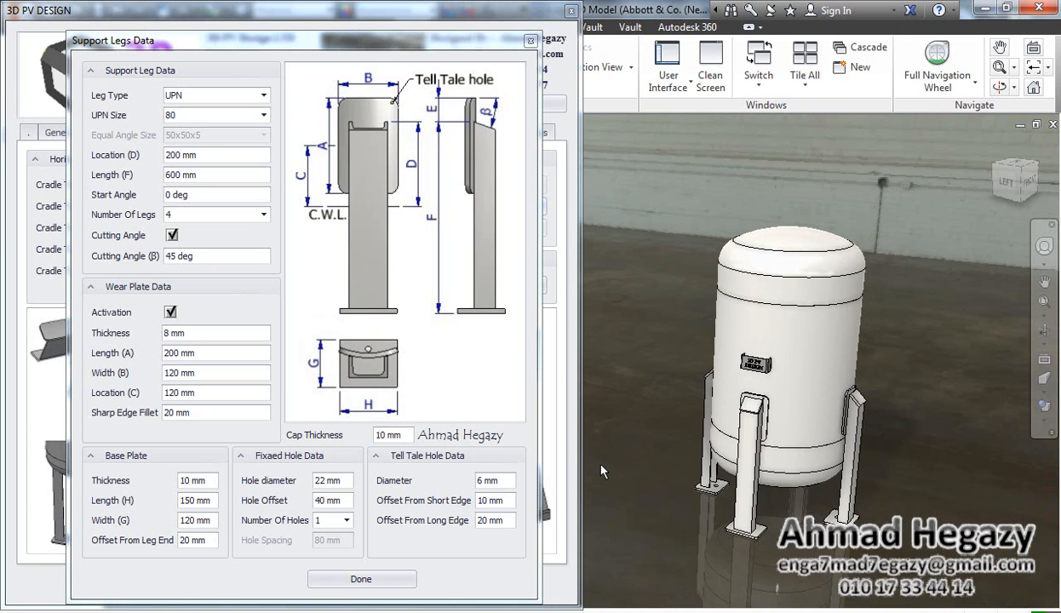
pyautogui.click(371, 581)
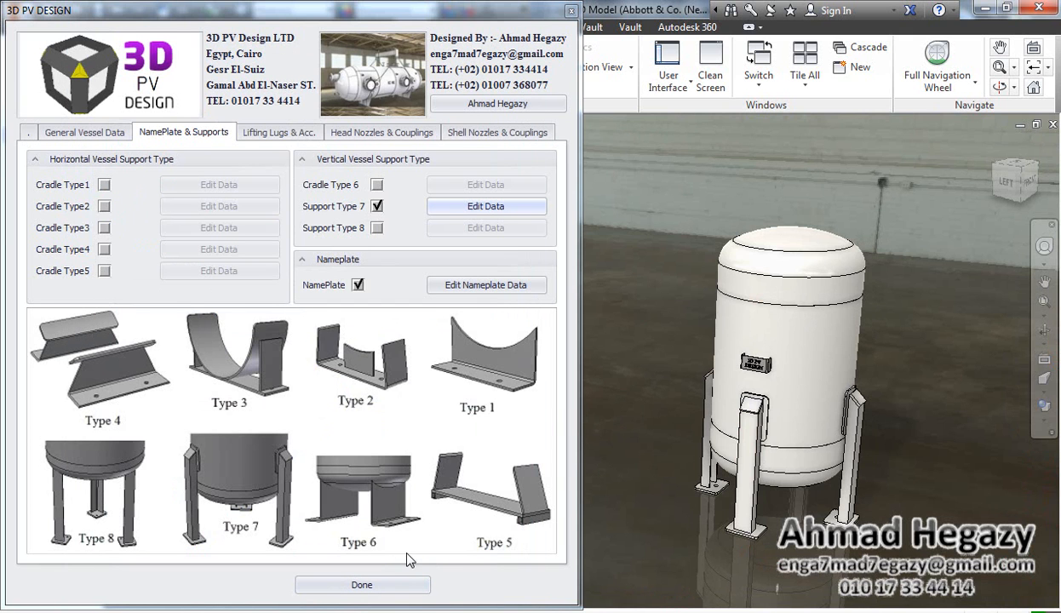
# Replace Support Type 7 with Cradle Type 6 on the vertical vessel and open the cradle's data
pyautogui.click(376, 206)
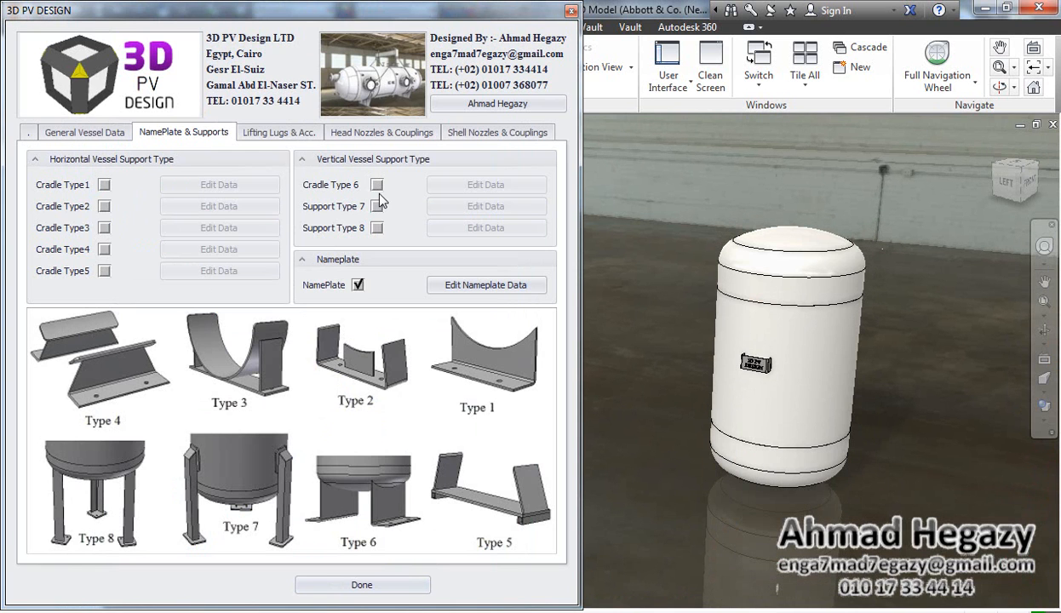
pyautogui.click(377, 184)
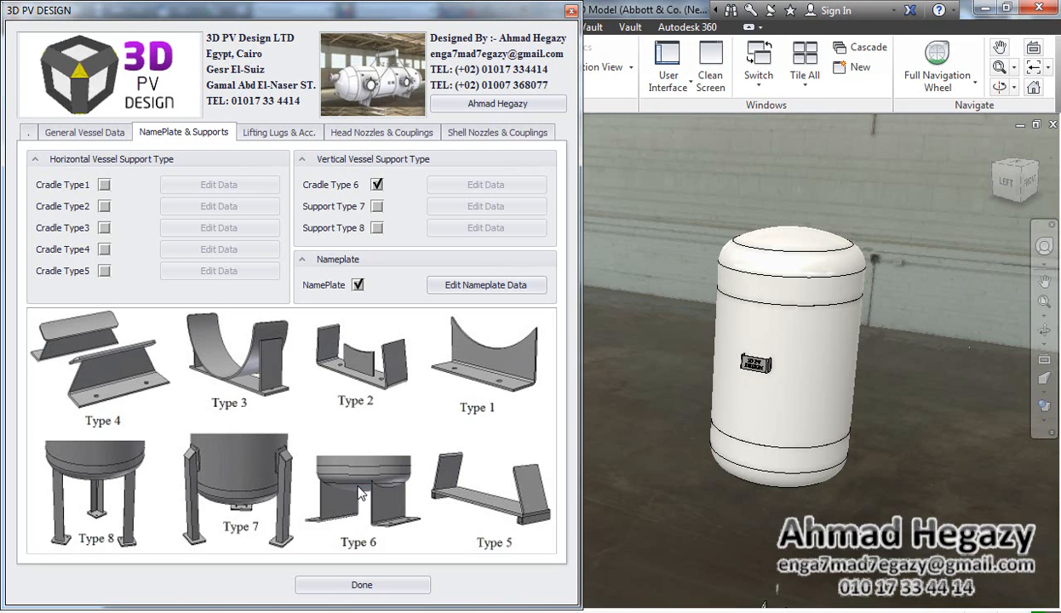
pyautogui.click(451, 186)
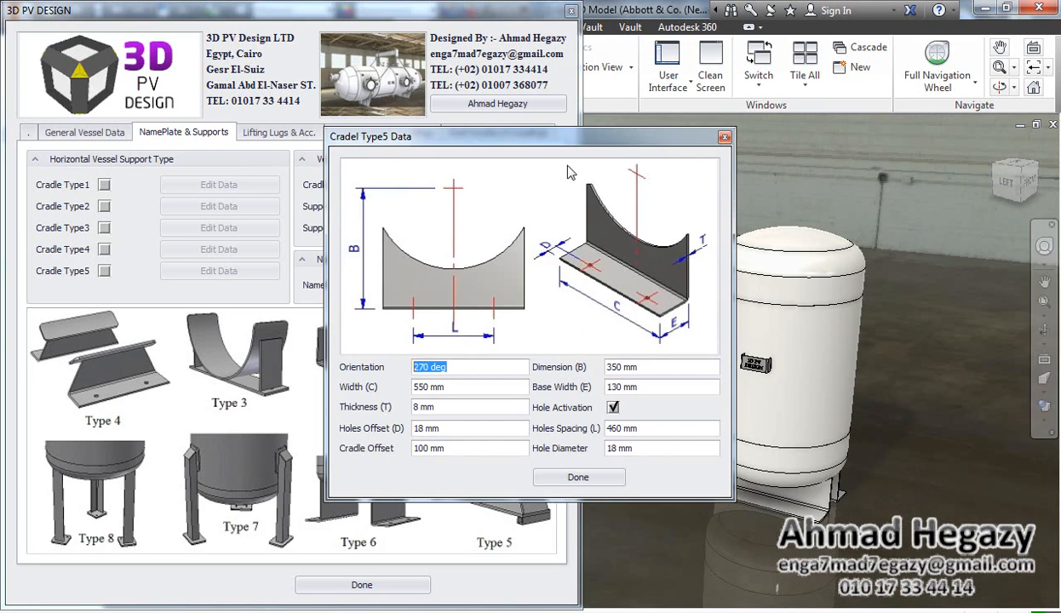
pyautogui.moveTo(562, 138)
pyautogui.mouseDown()
pyautogui.moveTo(339, 126)
pyautogui.moveTo(344, 141)
pyautogui.mouseUp()
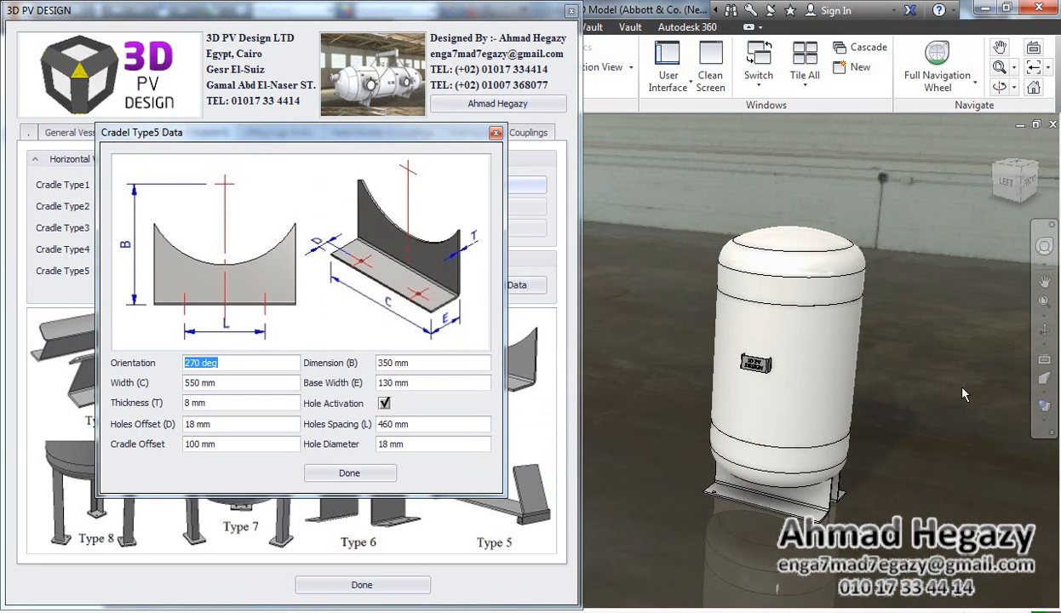
# Set the Cradle Offset to 250 mm
pyautogui.click(1043, 330)
pyautogui.moveTo(758, 355)
pyautogui.mouseDown()
pyautogui.moveTo(699, 367)
pyautogui.moveTo(742, 364)
pyautogui.mouseUp()
pyautogui.rightClick(721, 354)
pyautogui.click(772, 360)
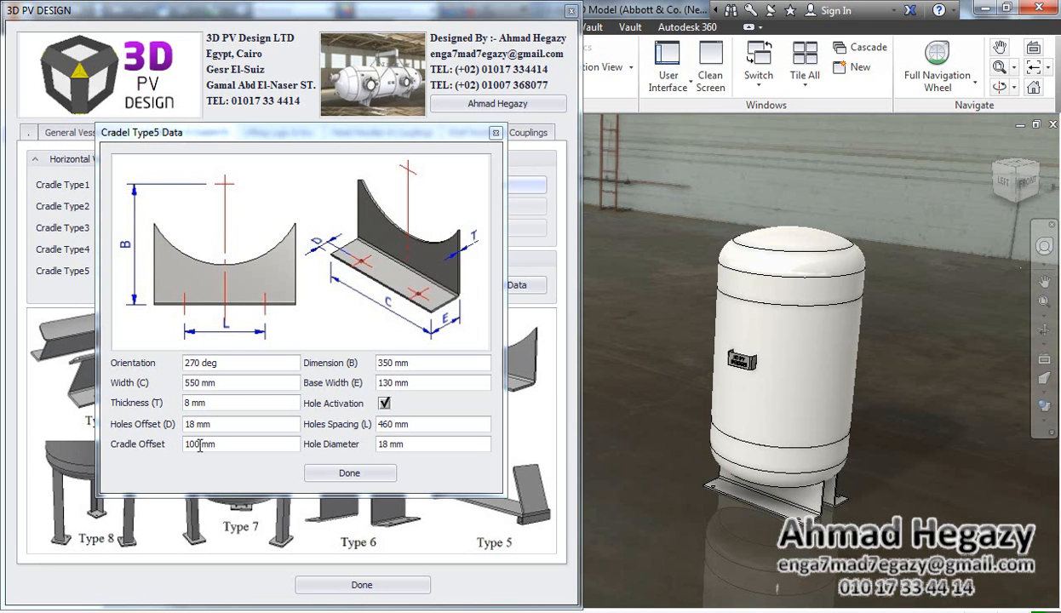
pyautogui.moveTo(222, 445); pyautogui.dragTo(164, 451)
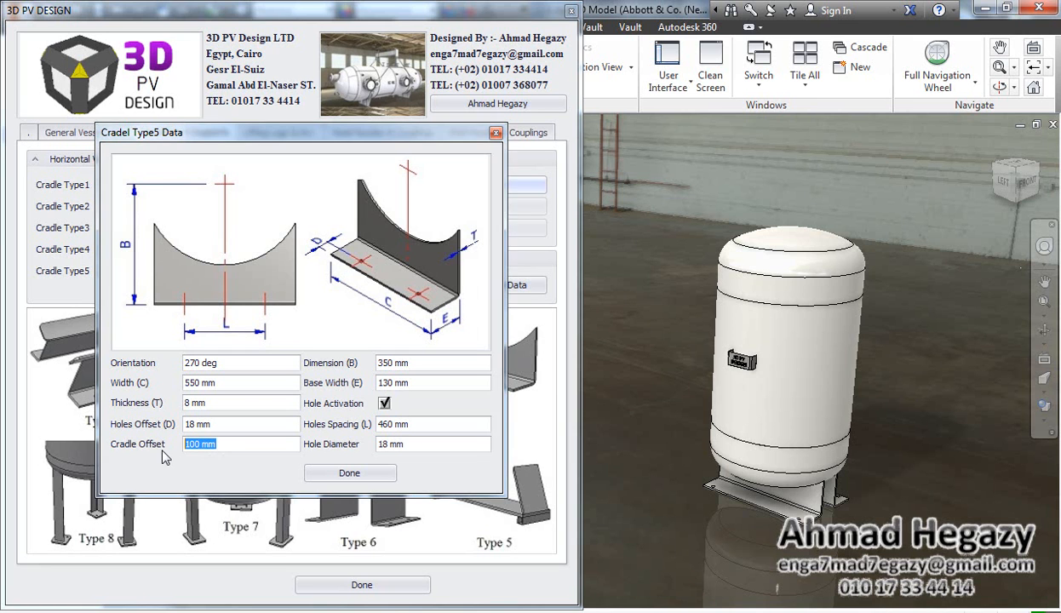
pyautogui.write('25')
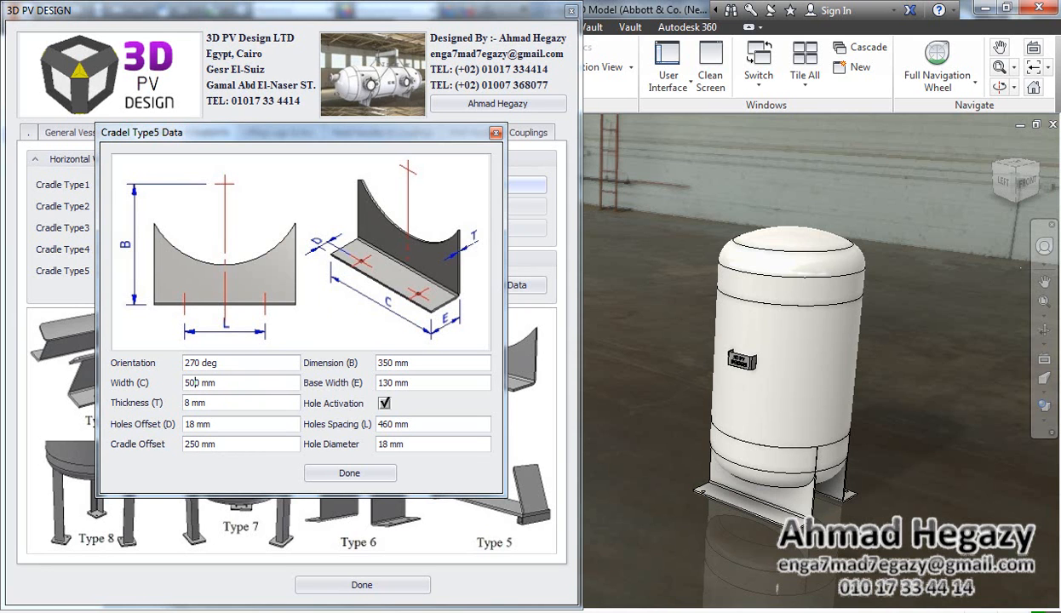
# Set the cradle's Width (C) to 500 mm and Holes Offset (D) to 25 mm, and finish the cradle data
pyautogui.click(191, 383)
pyautogui.write('50')
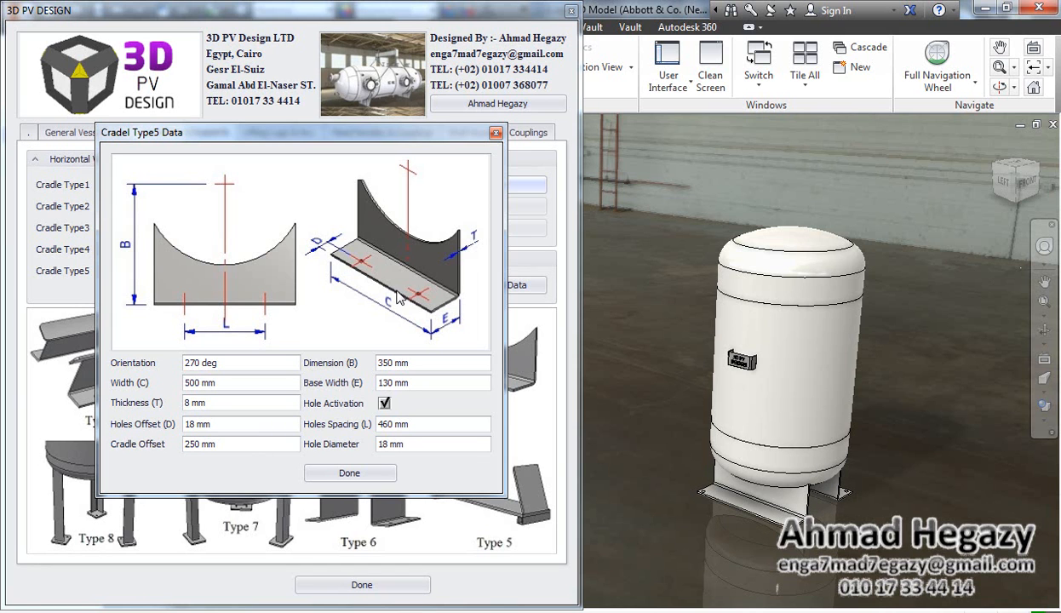
pyautogui.doubleClick(215, 428)
pyautogui.write('25')
pyautogui.press('Return')
pyautogui.click(1044, 330)
pyautogui.moveTo(749, 364); pyautogui.dragTo(723, 365)
pyautogui.rightClick(723, 365)
pyautogui.click(645, 364)
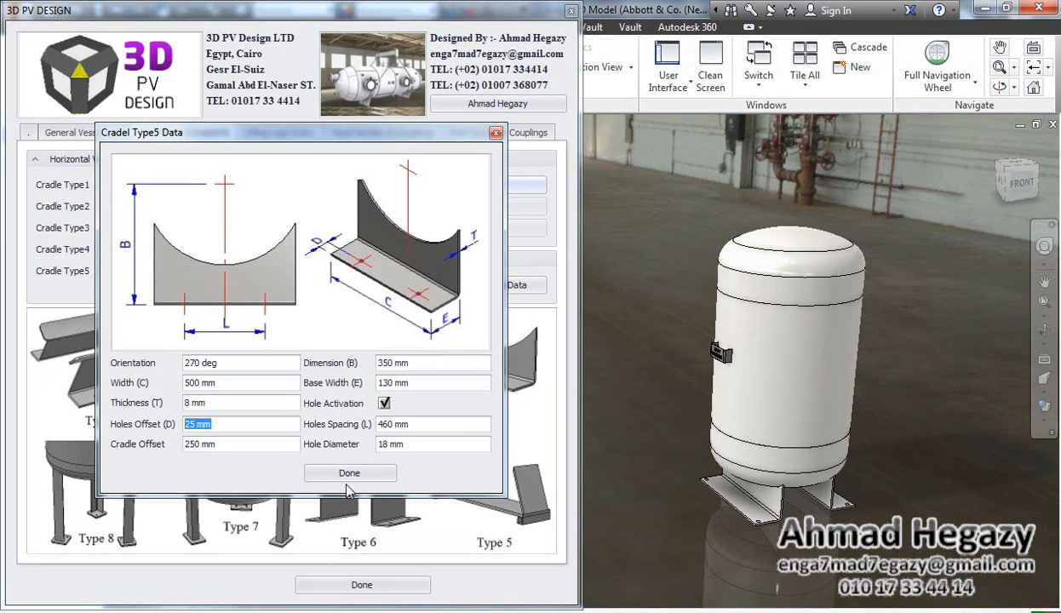
pyautogui.click(353, 474)
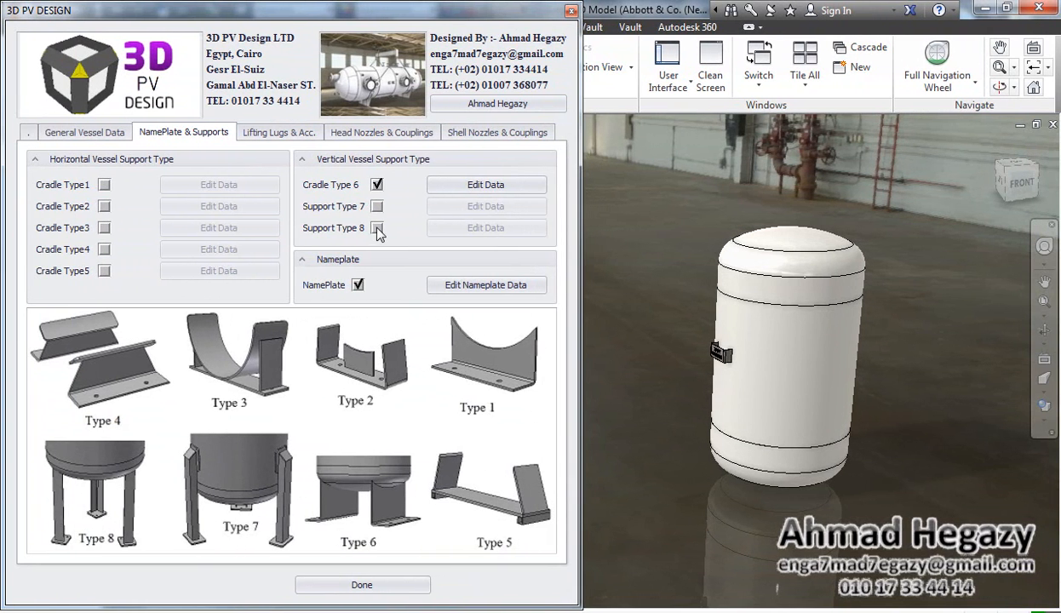
# Switch the vertical vessel support from Cradle Type 6 to Support Type 8 and open its leg data
pyautogui.click(376, 228)
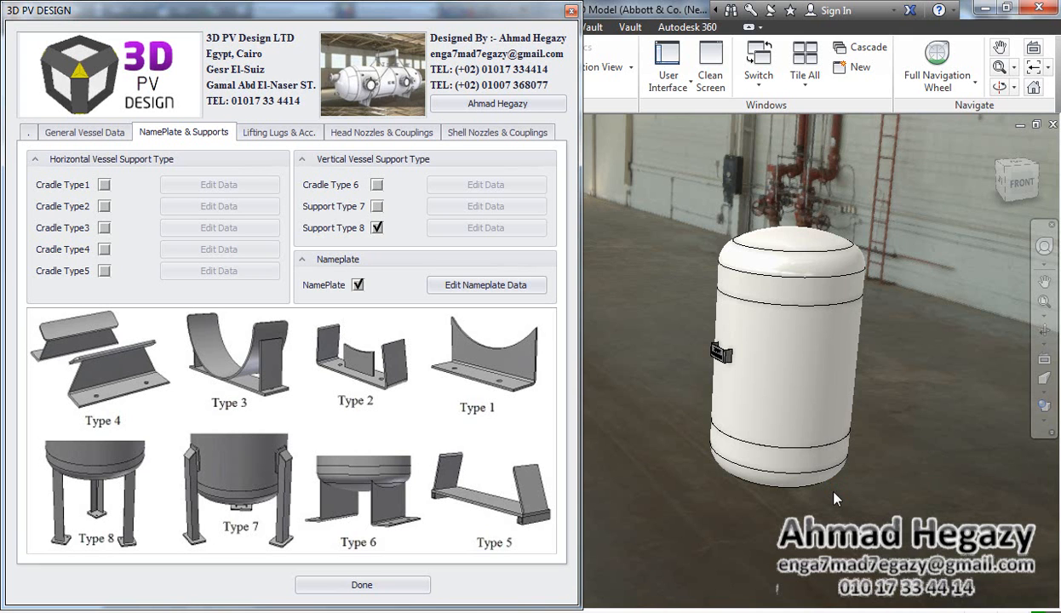
pyautogui.click(1043, 331)
pyautogui.moveTo(760, 361); pyautogui.dragTo(895, 334)
pyautogui.rightClick(898, 325)
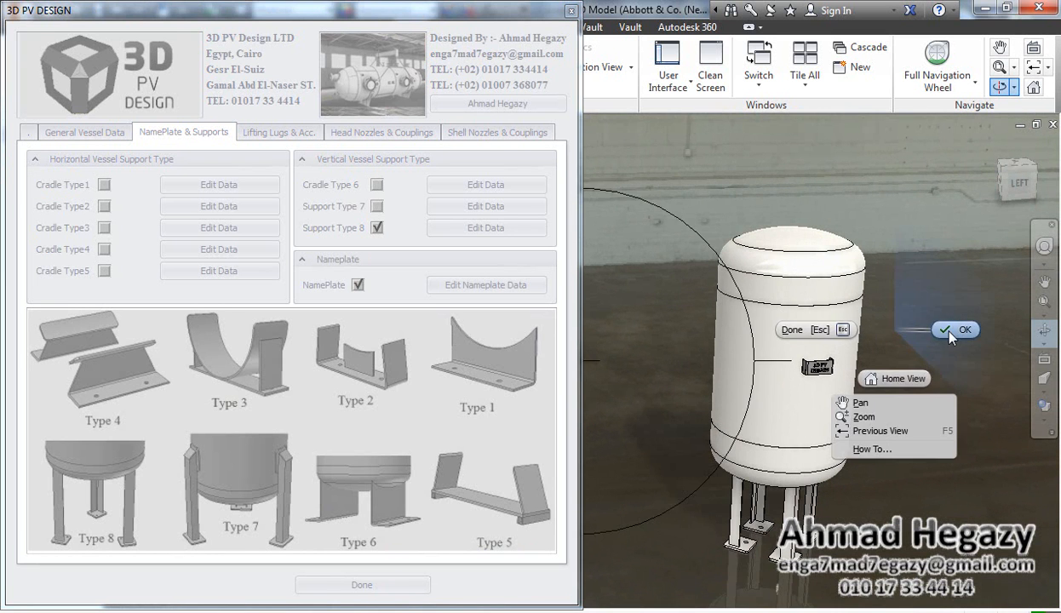
pyautogui.click(945, 325)
pyautogui.click(492, 228)
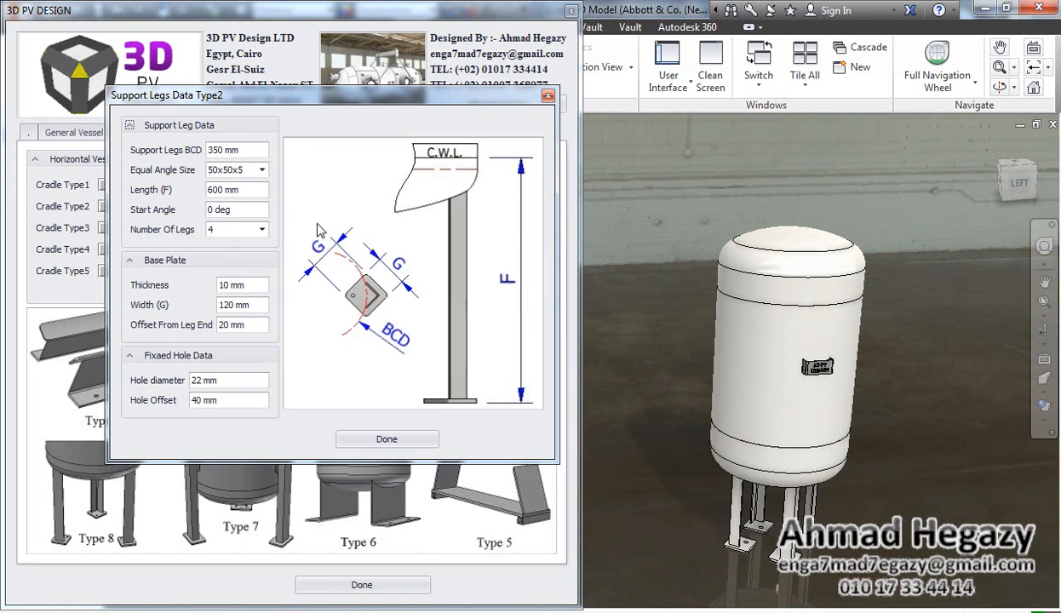
# Set the Support Legs BCD to 420 mm
pyautogui.click(257, 151)
pyautogui.moveTo(257, 151); pyautogui.dragTo(201, 153)
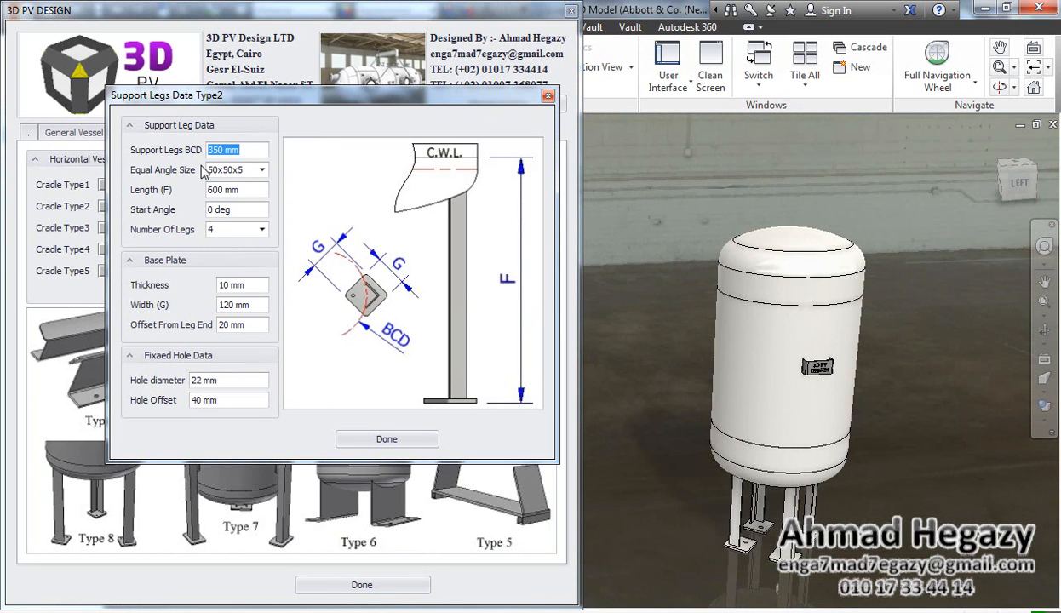
pyautogui.write('420')
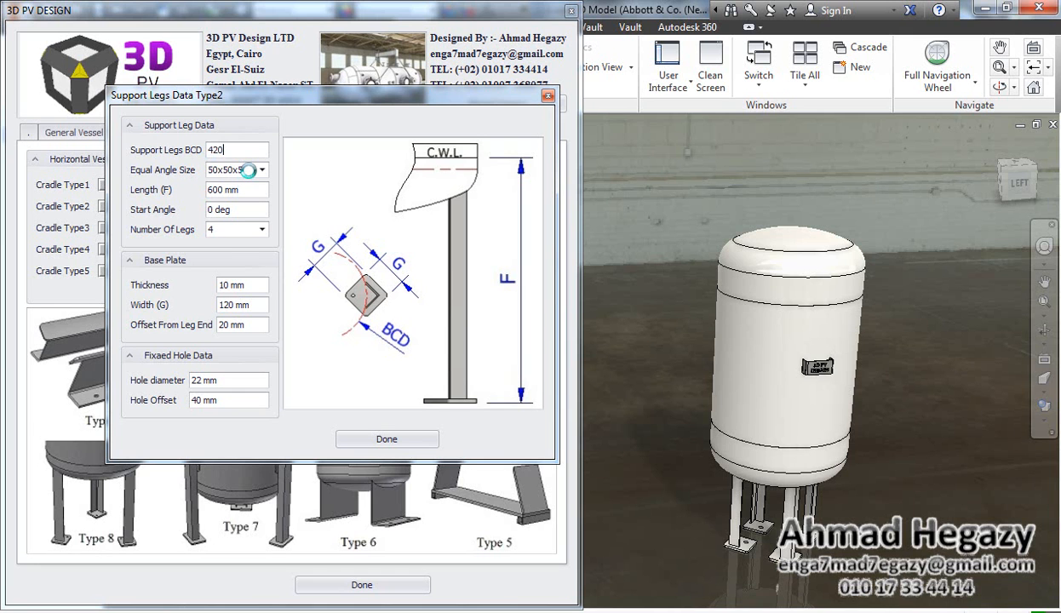
pyautogui.click(255, 172)
pyautogui.click(254, 173)
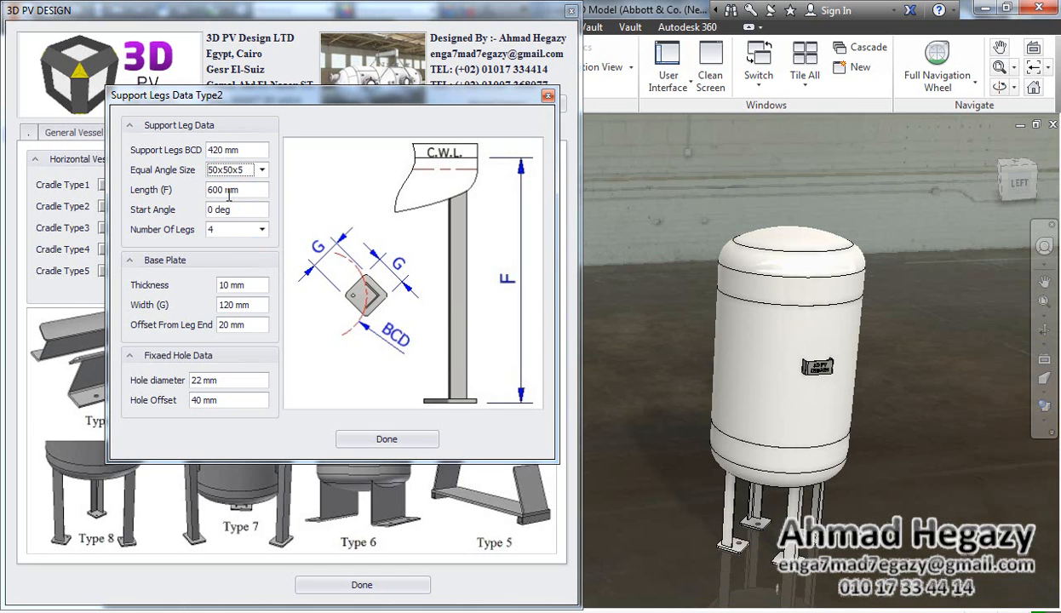
# Set the number of legs to 3 and the Support Legs BCD to 500 mm, and finish the leg data
pyautogui.click(261, 229)
pyautogui.click(257, 244)
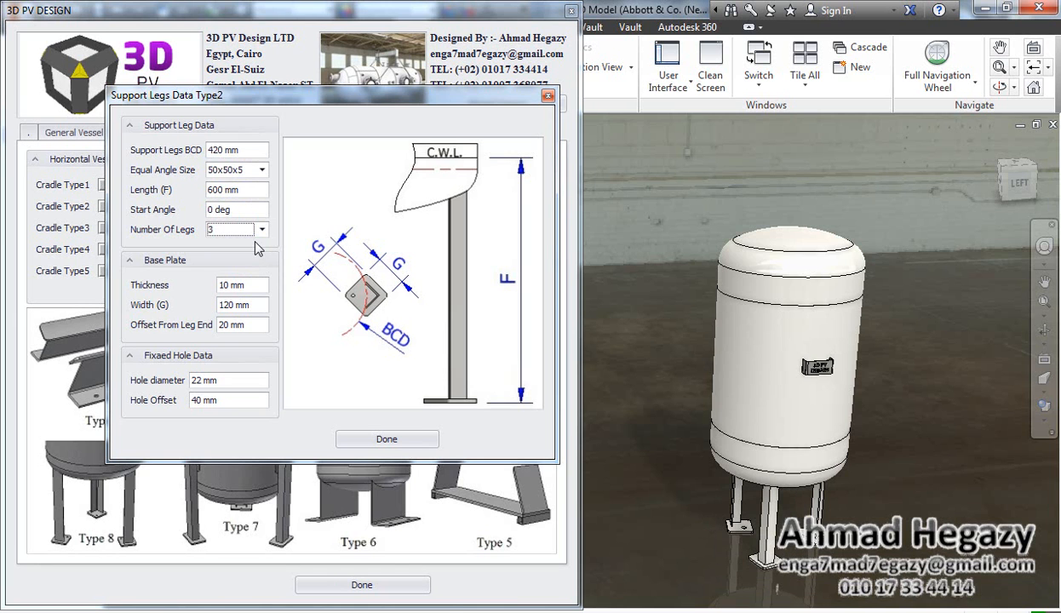
pyautogui.write('500')
pyautogui.click(212, 190)
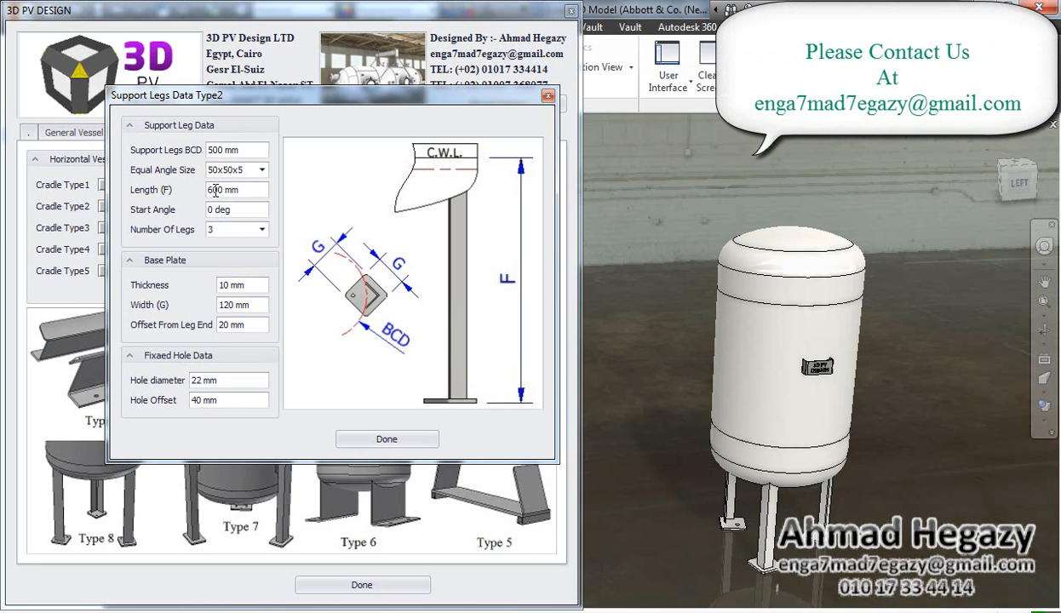
pyautogui.click(387, 439)
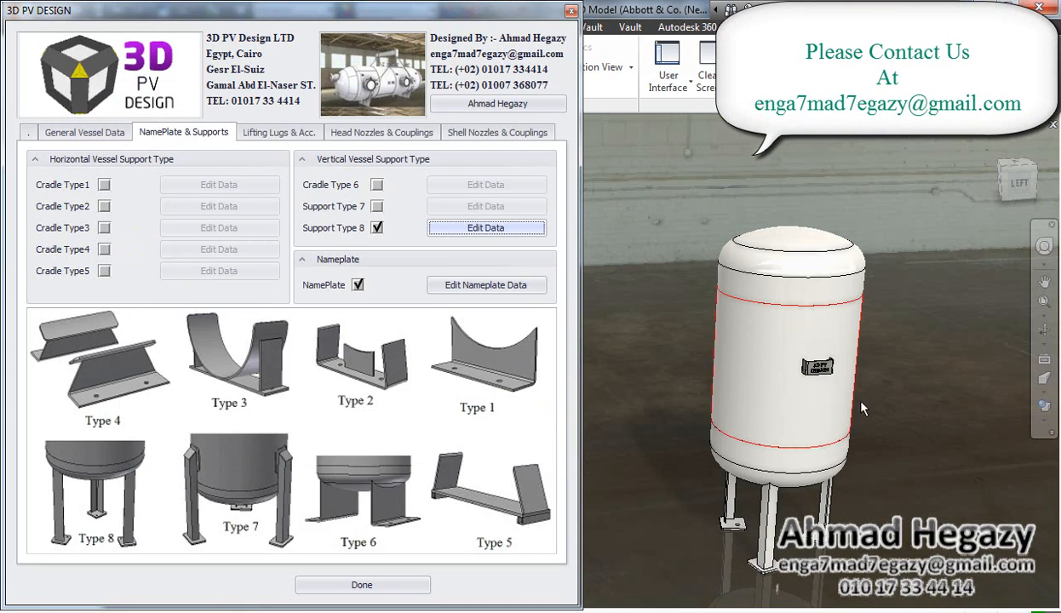
# Remove Support Type 8 and the nameplate from the vessel
pyautogui.click(1044, 331)
pyautogui.moveTo(766, 368); pyautogui.dragTo(634, 379)
pyautogui.rightClick(626, 389)
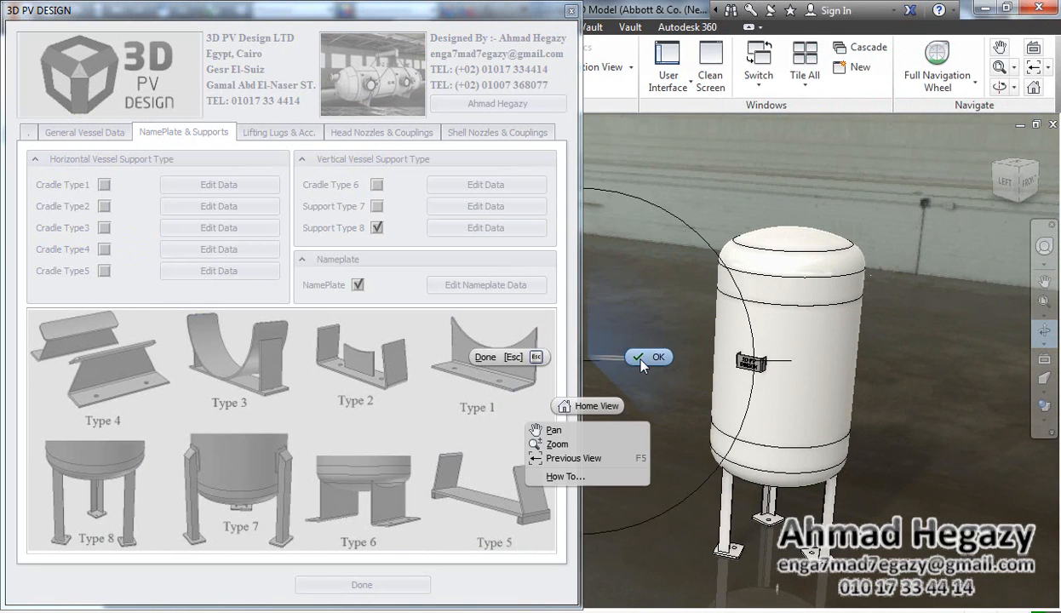
pyautogui.click(648, 358)
pyautogui.click(377, 228)
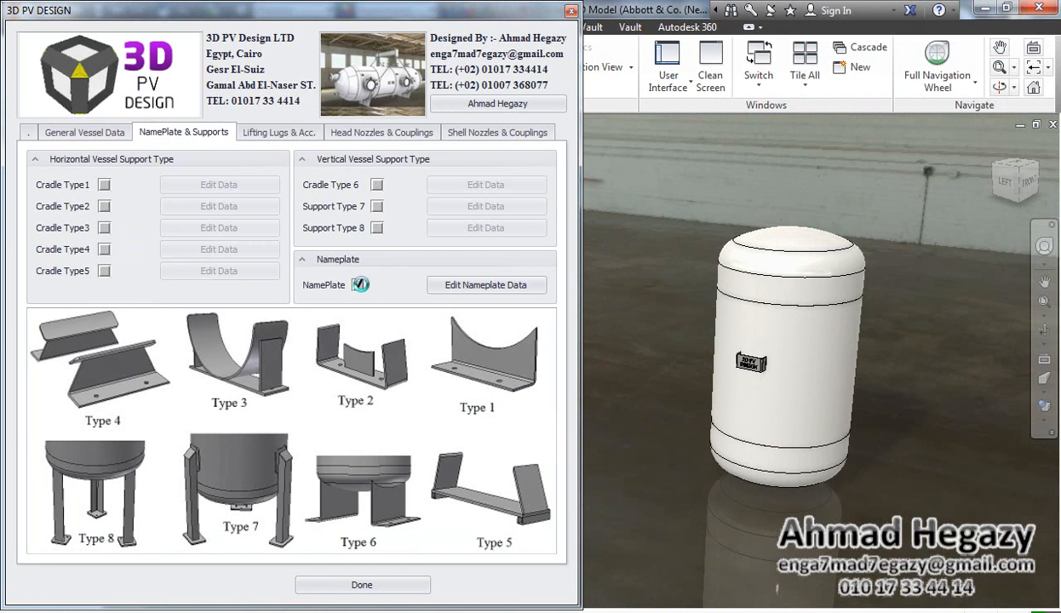
pyautogui.click(359, 284)
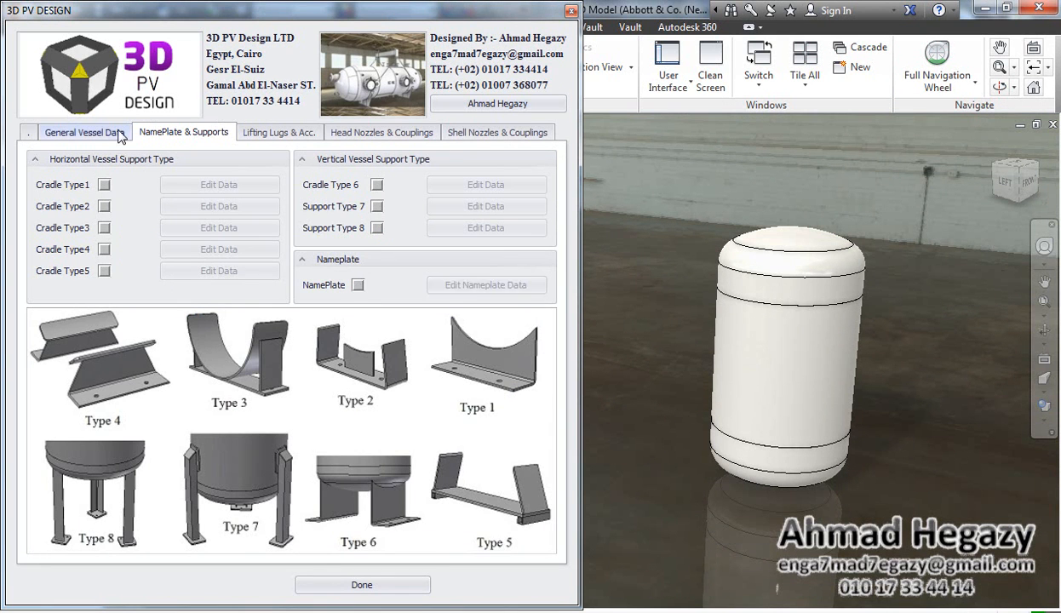
# Change the vessel orientation to Horizontal and the shell course type to Plate Course
pyautogui.click(85, 132)
pyautogui.click(151, 195)
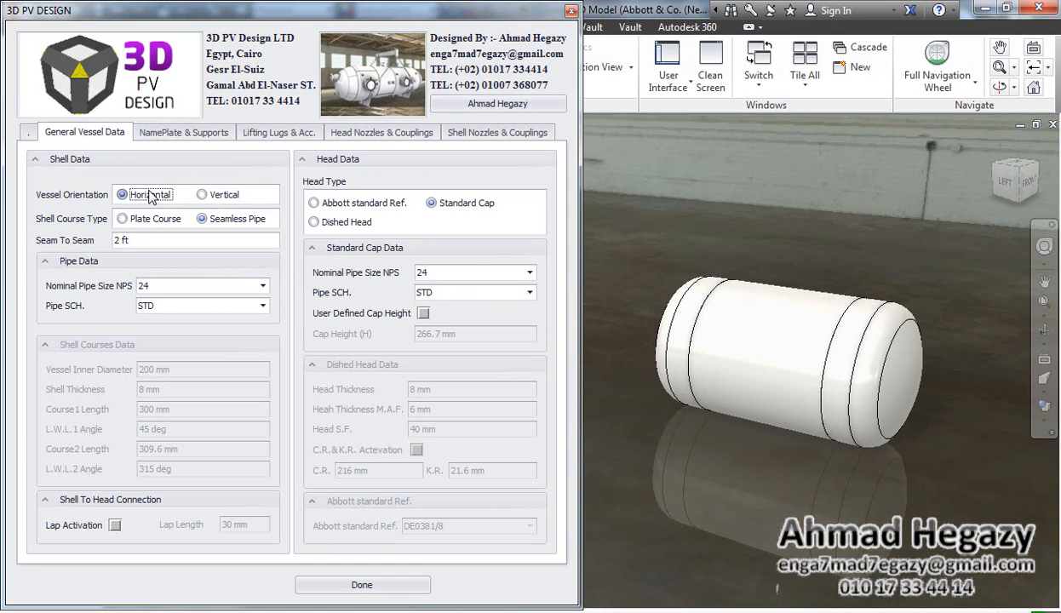
pyautogui.click(149, 219)
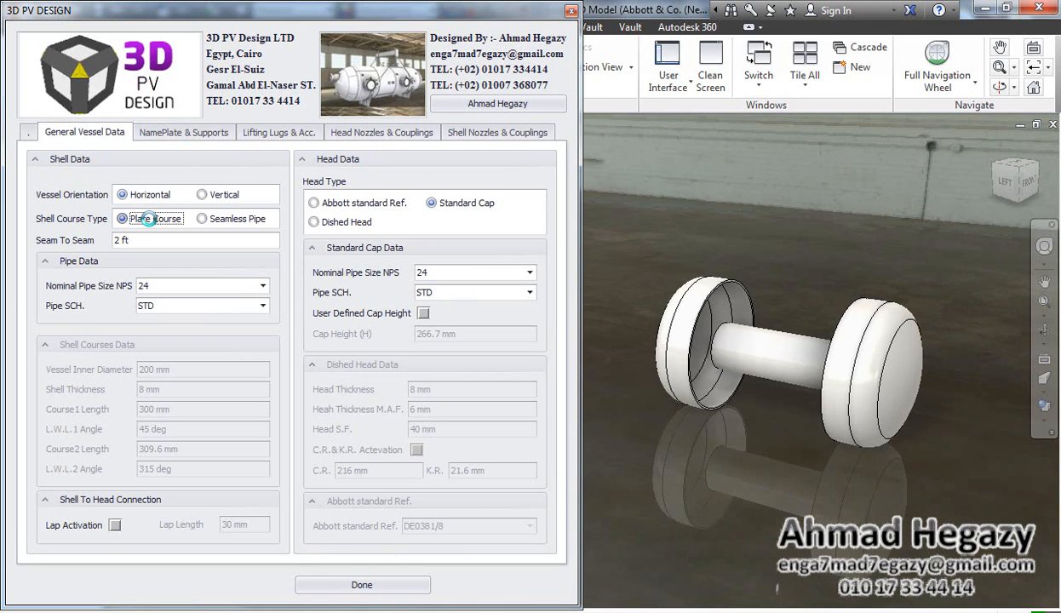
# Set the shell's Seam To Seam length to 1200 mm and the Vessel Inner Diameter to 550 mm
pyautogui.moveTo(155, 240); pyautogui.dragTo(108, 245)
pyautogui.write('1200')
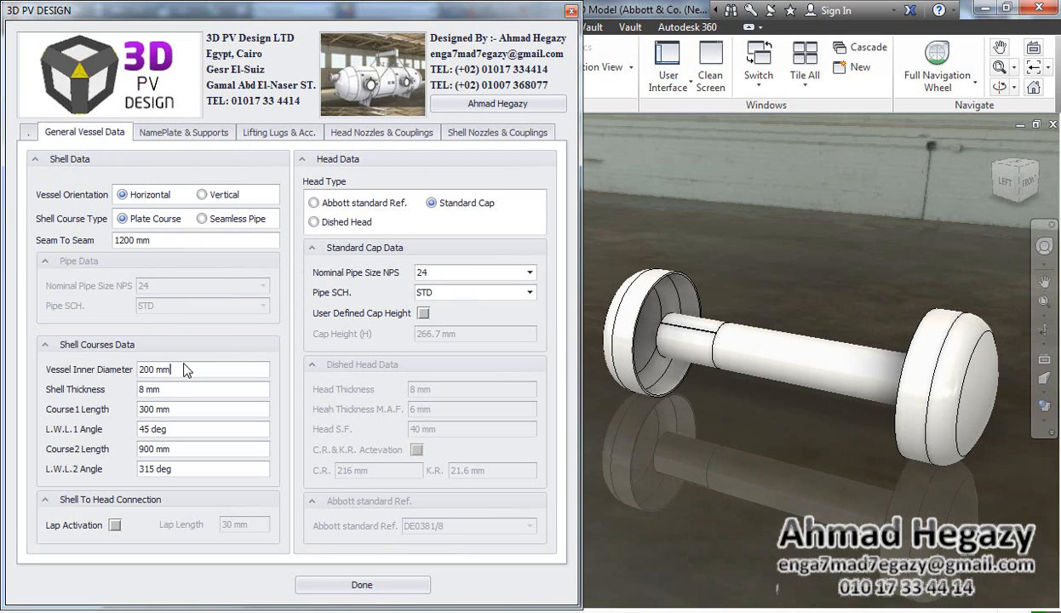
pyautogui.moveTo(196, 369); pyautogui.dragTo(128, 366)
pyautogui.write('550')
pyautogui.press('Return')
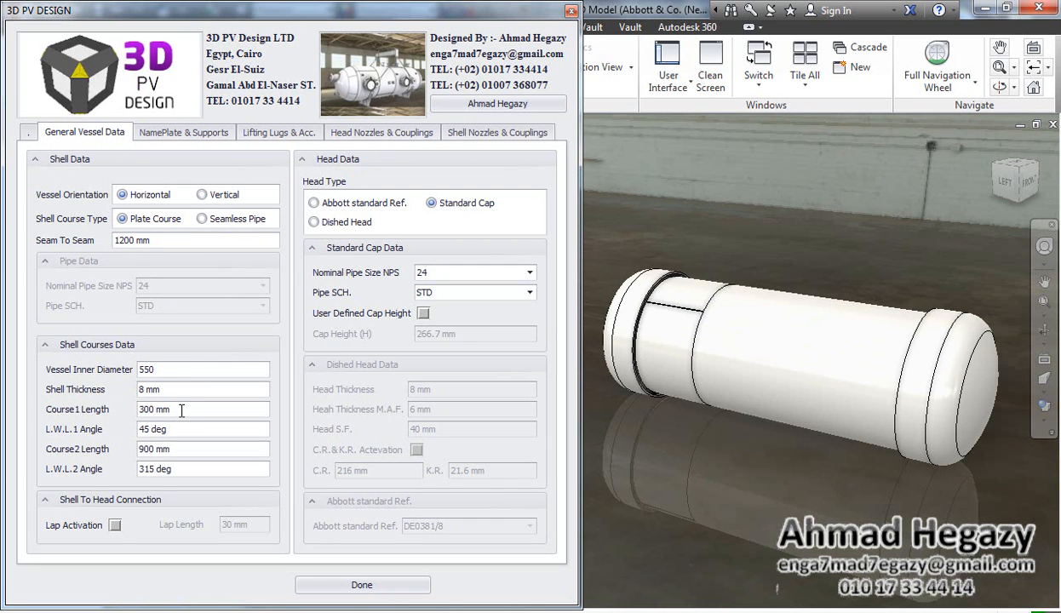
# Set the shell's Course1 Length to 600 mm
pyautogui.tripleClick(185, 410)
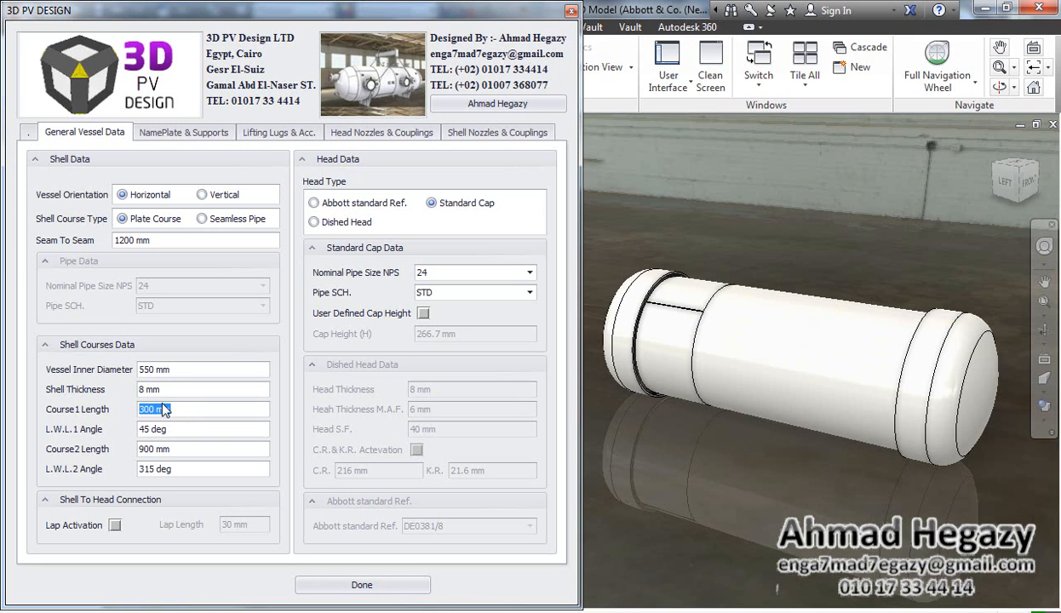
pyautogui.write('600')
pyautogui.press('Return')
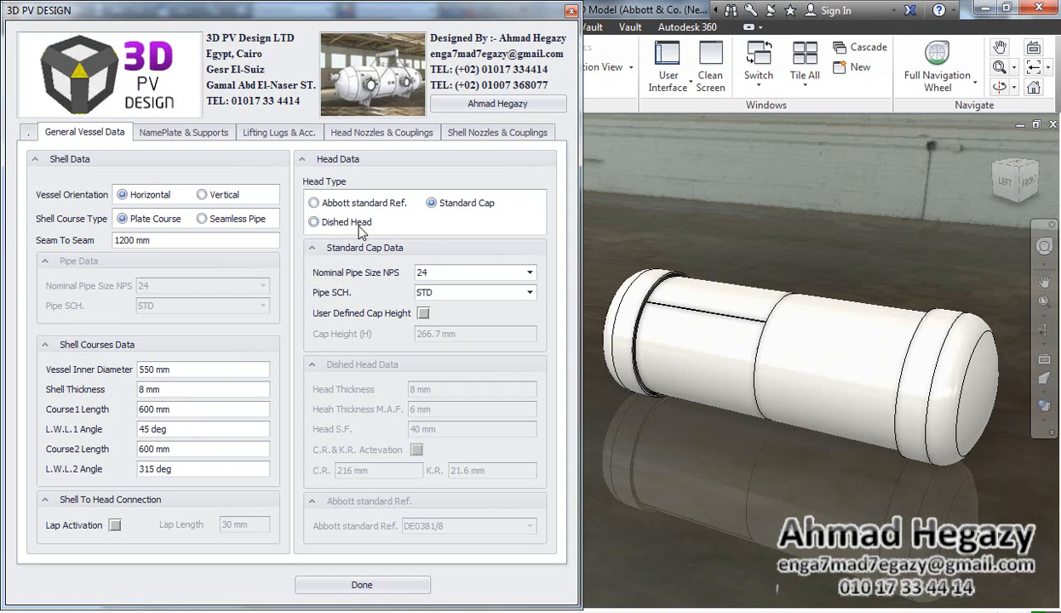
# Change the head type to Dished Head and activate the lap in the shell-to-head connection
pyautogui.click(358, 223)
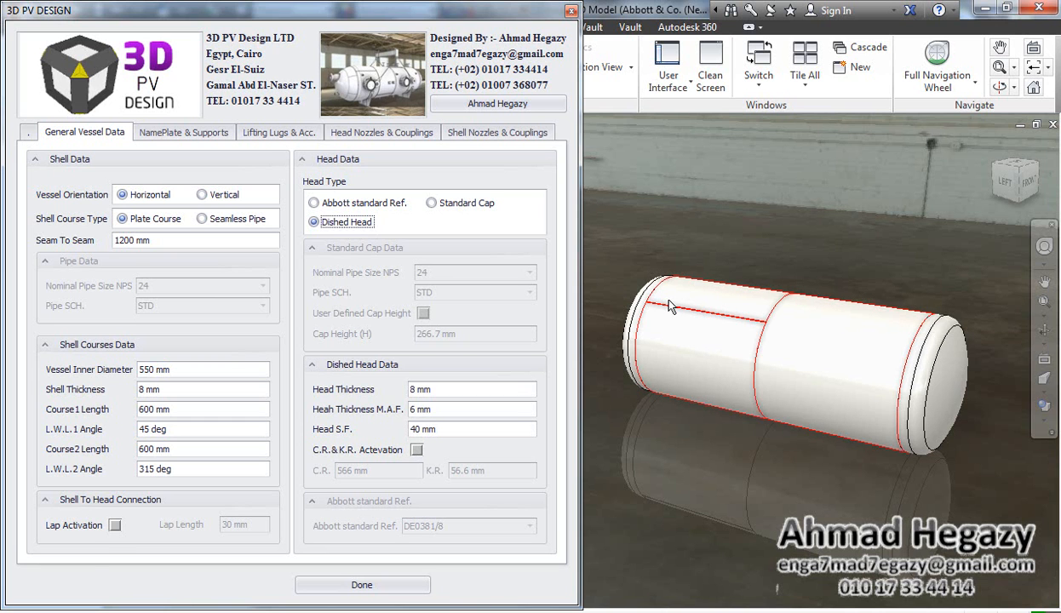
pyautogui.click(116, 525)
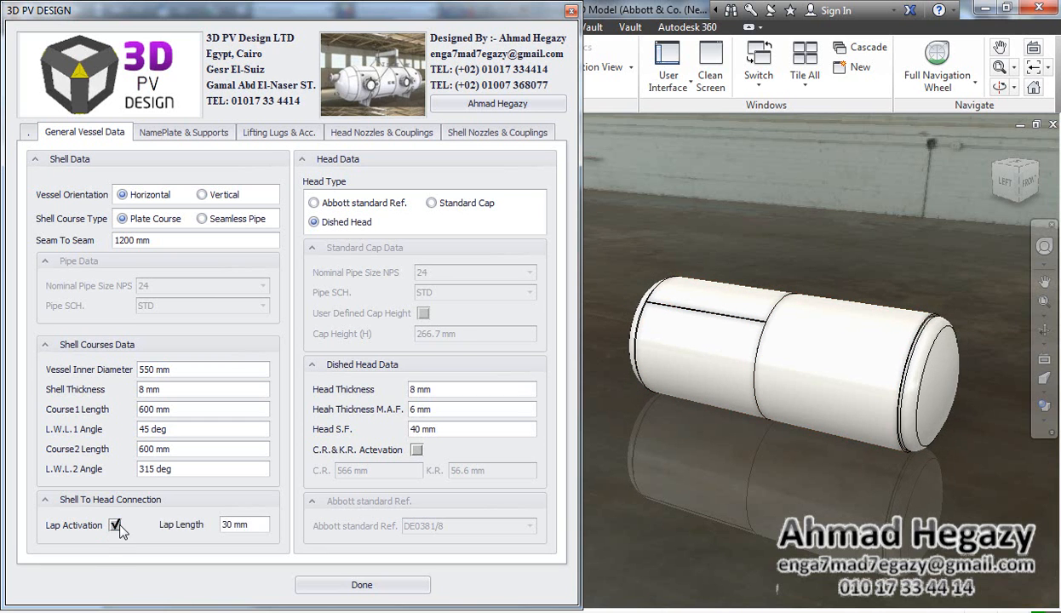
# Add a nameplate to the vessel, open its data and accept the Standard type dimensions
pyautogui.scroll(3, 949, 304)
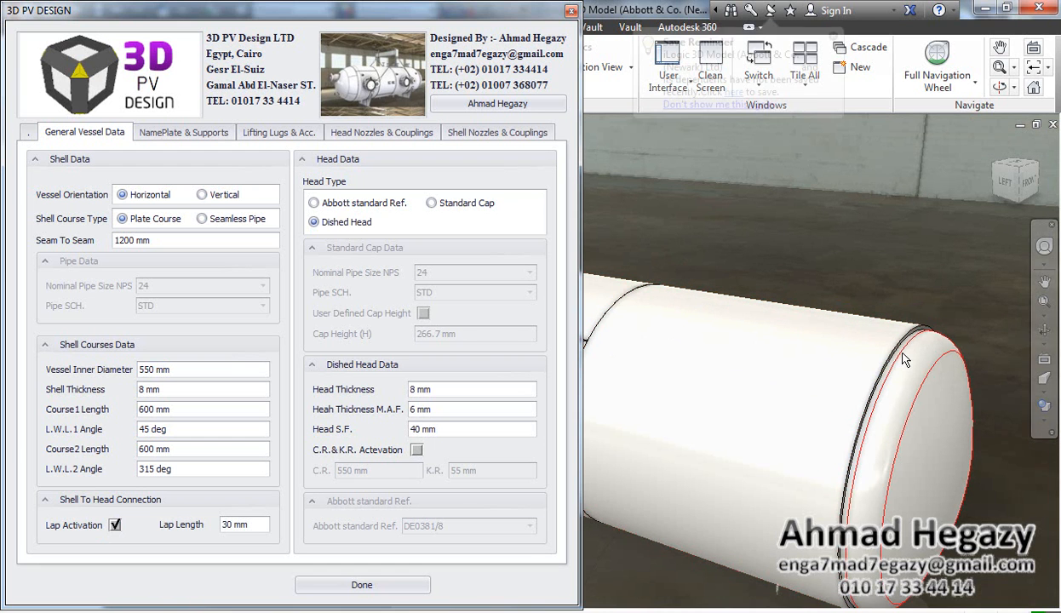
pyautogui.scroll(-3, 901, 358)
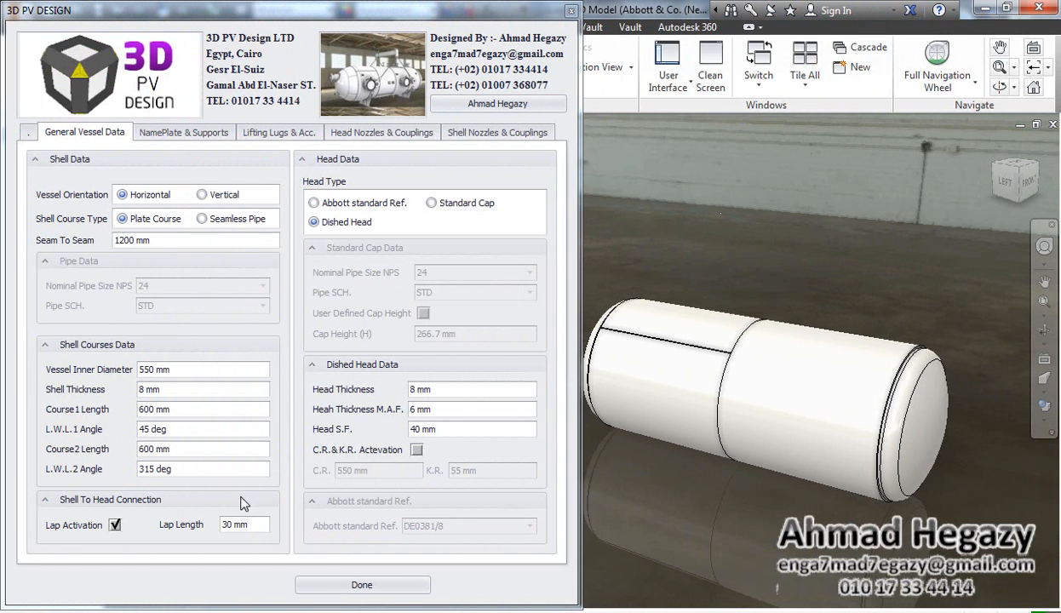
pyautogui.click(183, 133)
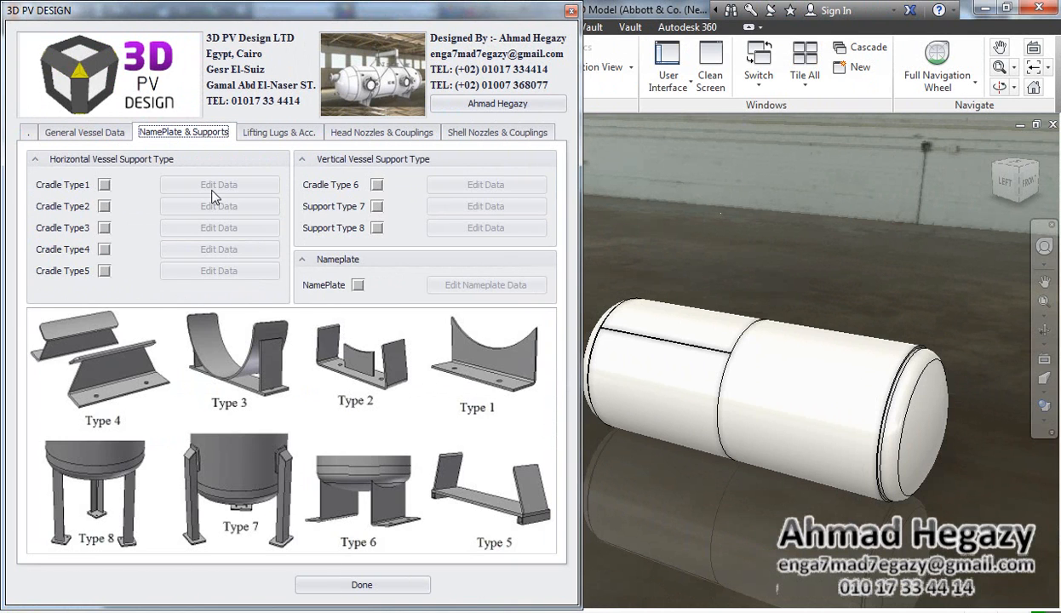
pyautogui.click(358, 286)
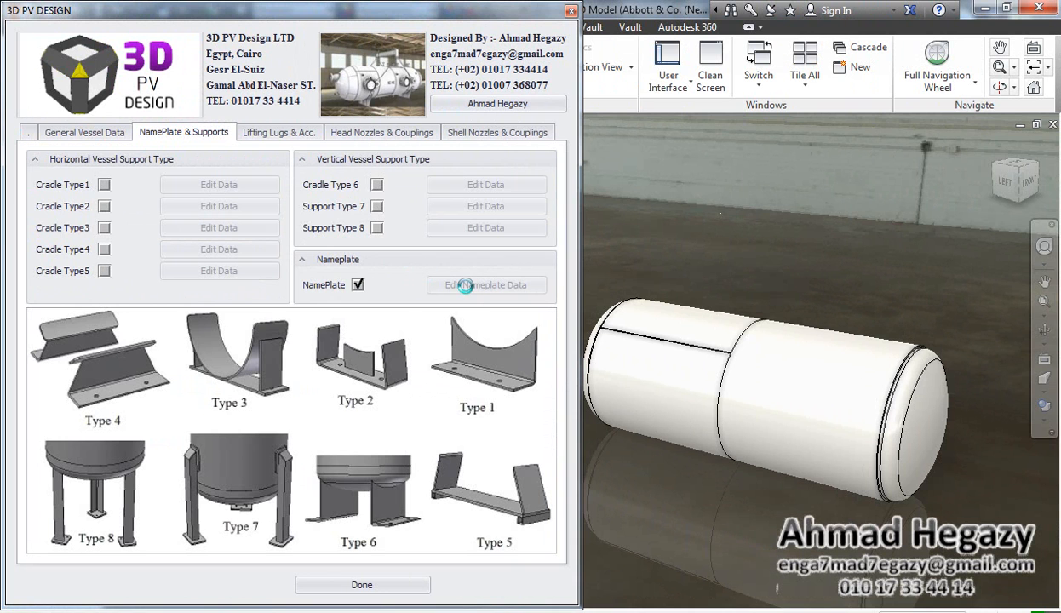
pyautogui.click(469, 287)
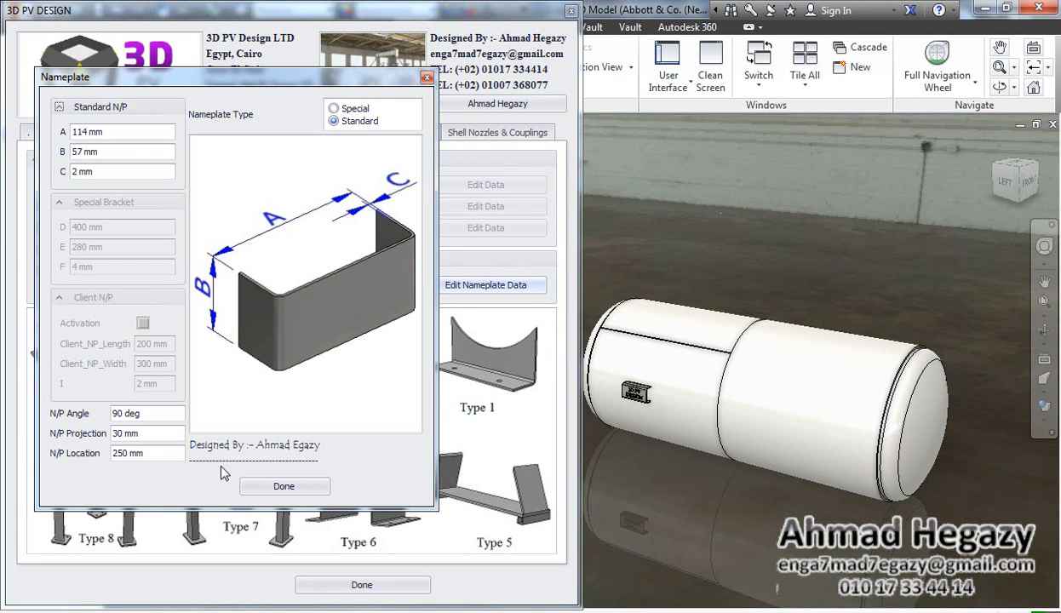
pyautogui.click(289, 487)
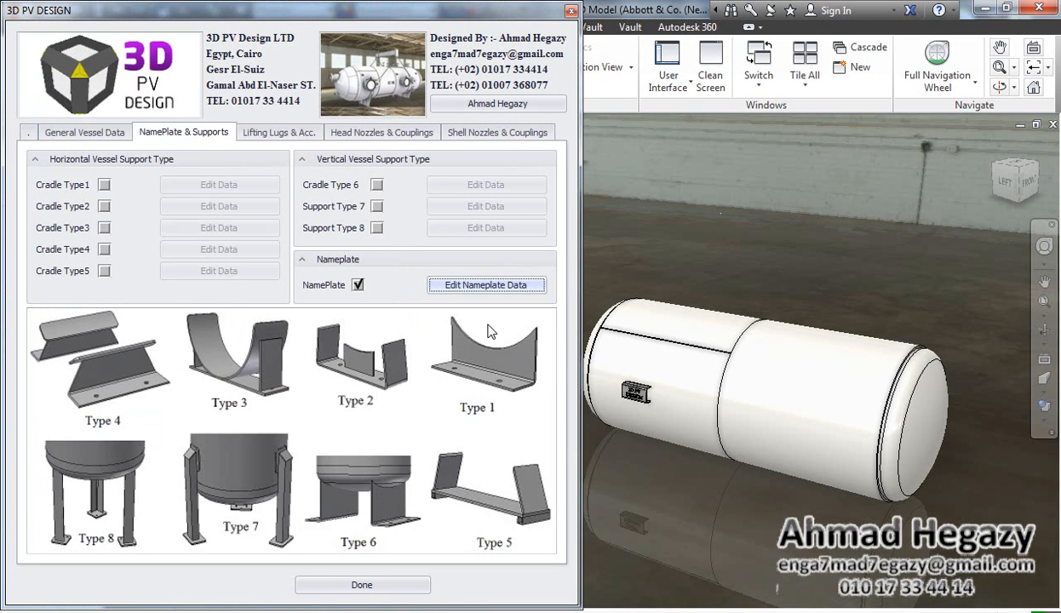
# Add Cradle Type1 supports to the horizontal vessel and set their orientation to 180 deg
pyautogui.click(104, 184)
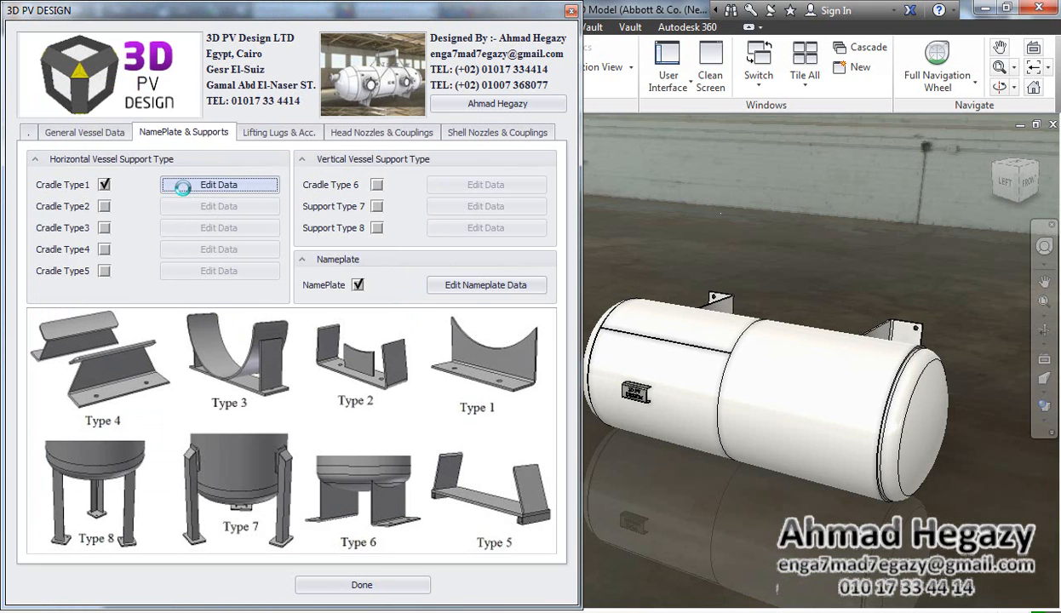
pyautogui.click(184, 192)
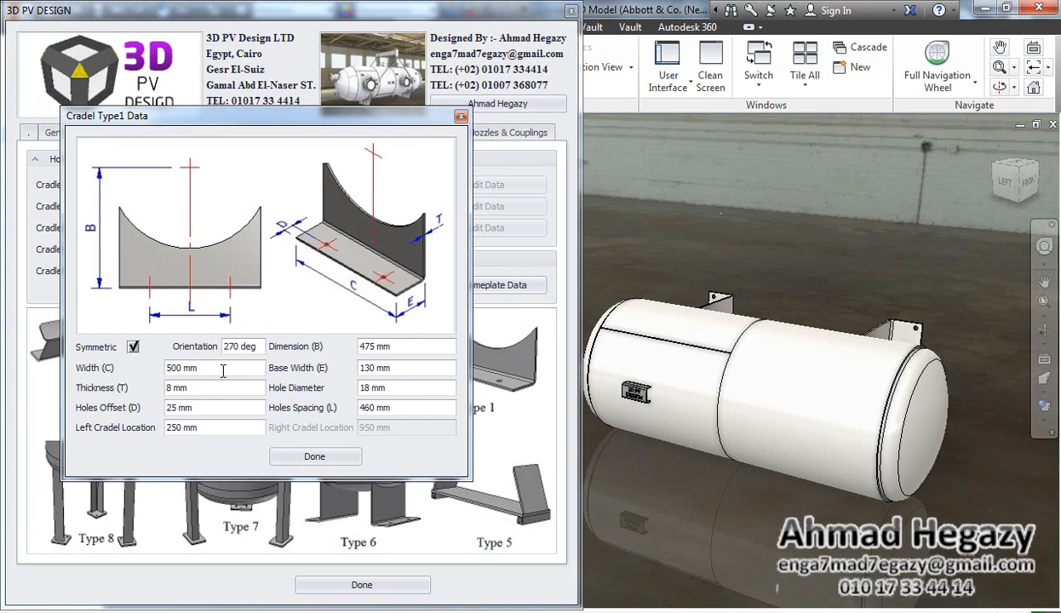
pyautogui.moveTo(261, 345); pyautogui.dragTo(211, 345)
pyautogui.write('180')
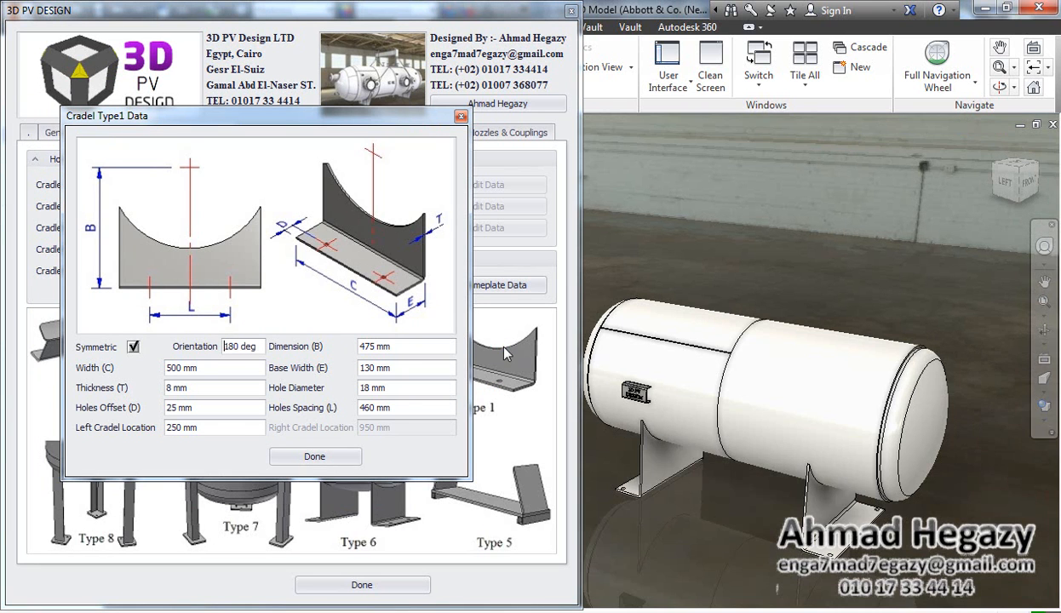
# Set the Left Cradel Location of the Type1 cradles to 150 mm
pyautogui.click(1043, 331)
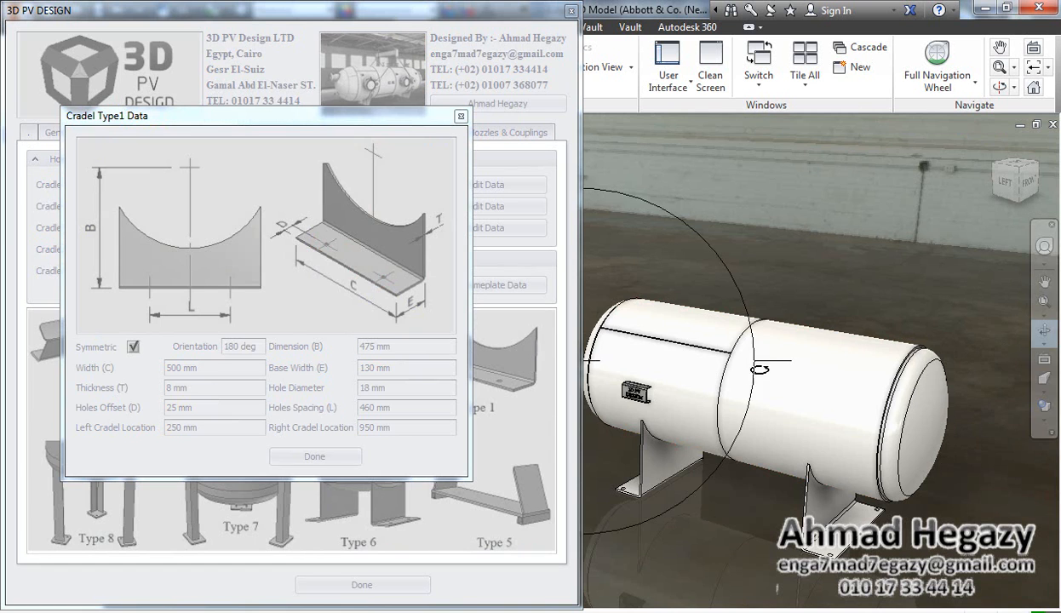
pyautogui.moveTo(748, 366); pyautogui.dragTo(855, 345)
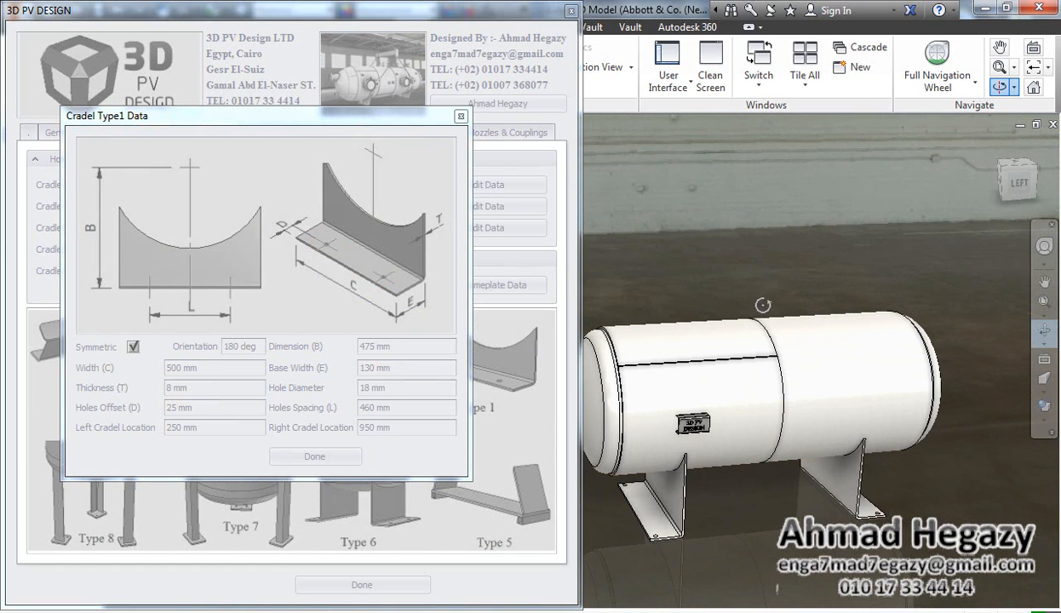
pyautogui.press('Escape')
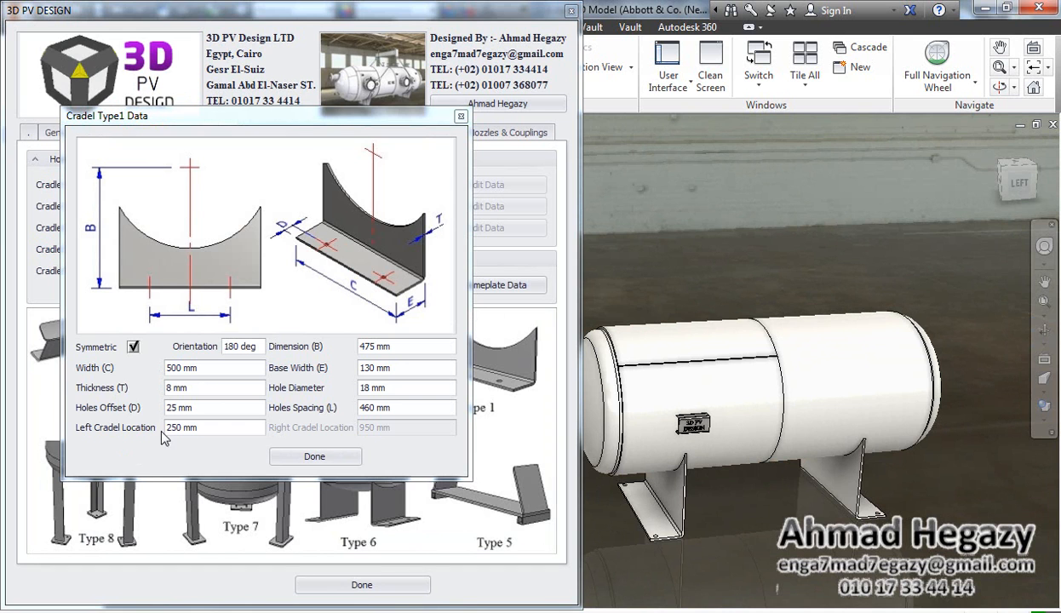
pyautogui.moveTo(172, 427); pyautogui.dragTo(166, 427)
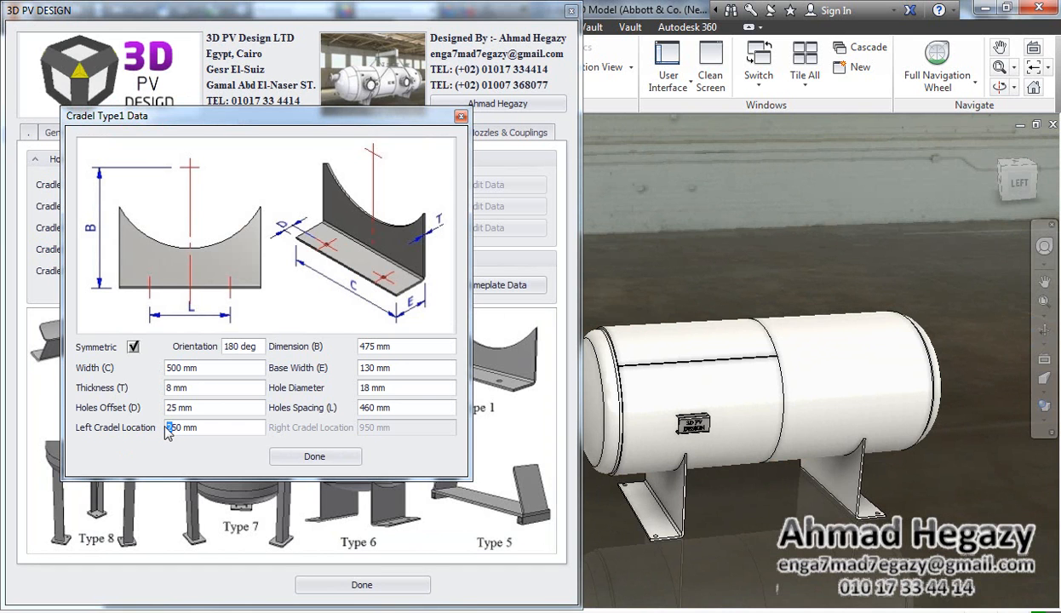
pyautogui.write('1')
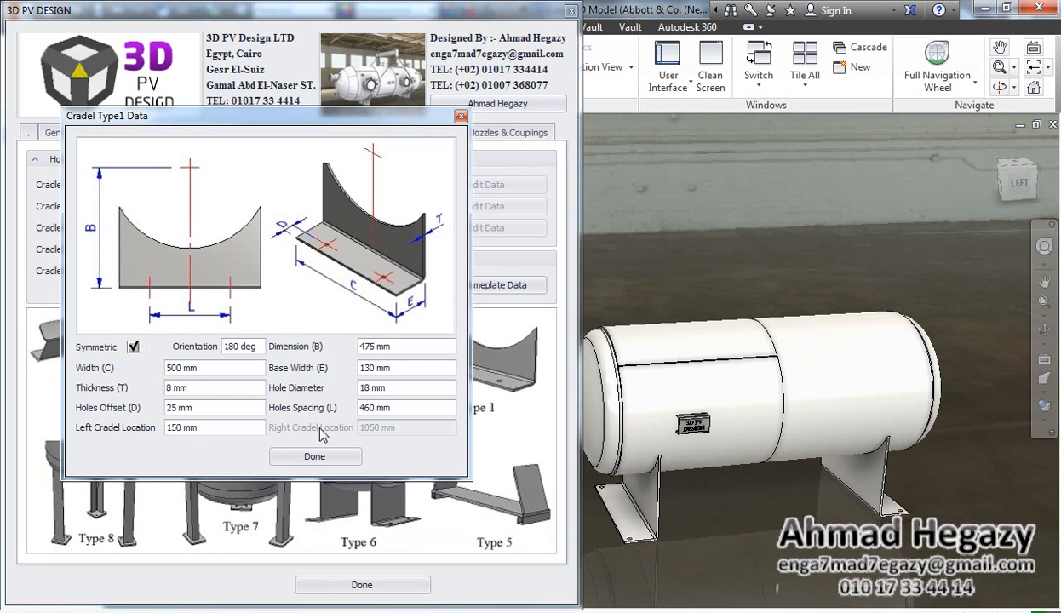
# Try an asymmetric cradle layout with the Right Cradel Location at 950 mm, and restore the symmetric placement
pyautogui.click(134, 347)
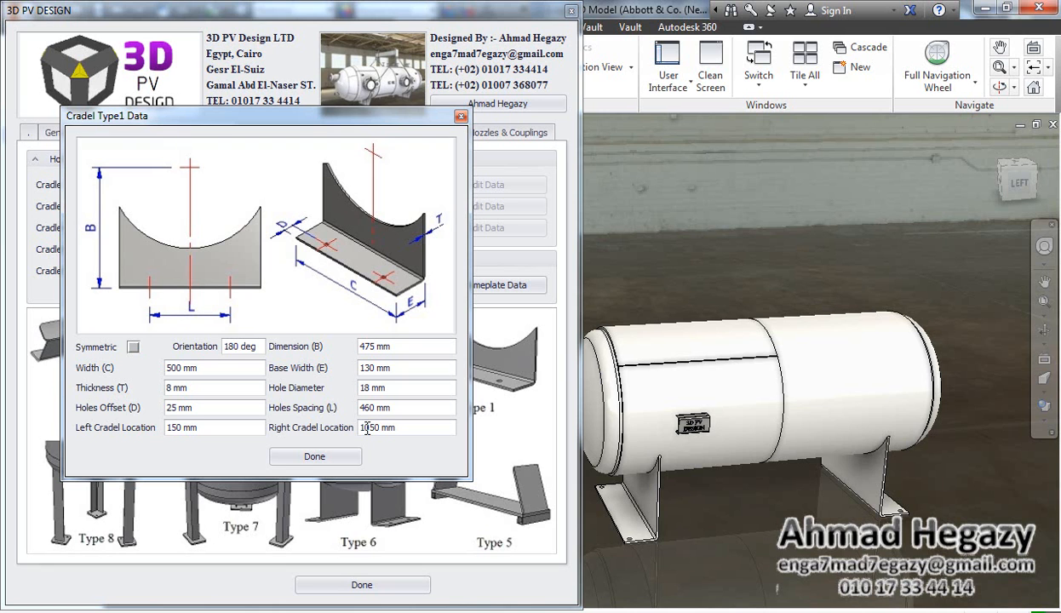
pyautogui.moveTo(370, 429); pyautogui.dragTo(357, 434)
pyautogui.write('8')
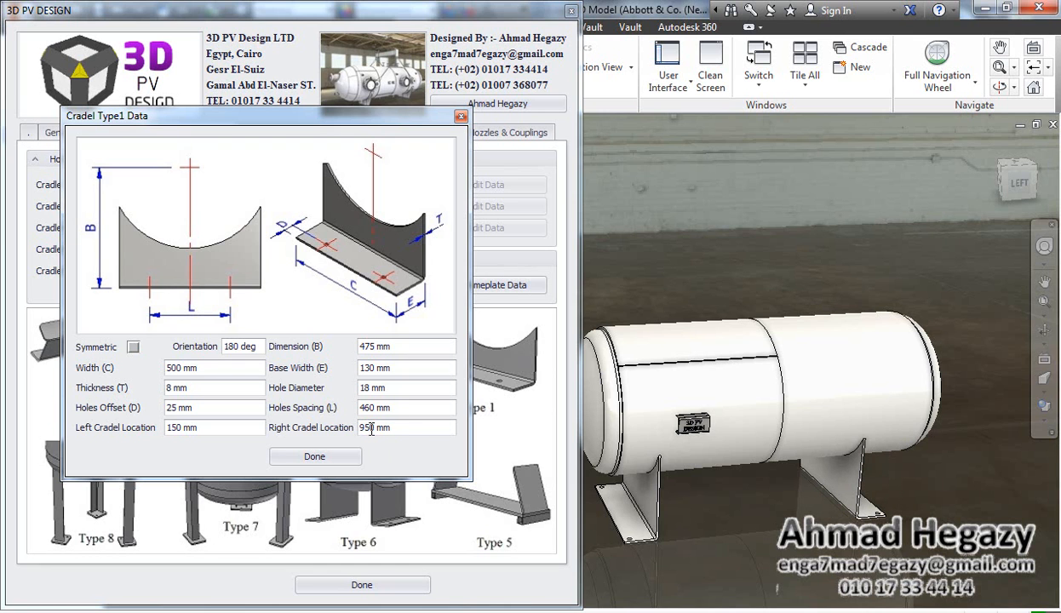
pyautogui.click(133, 347)
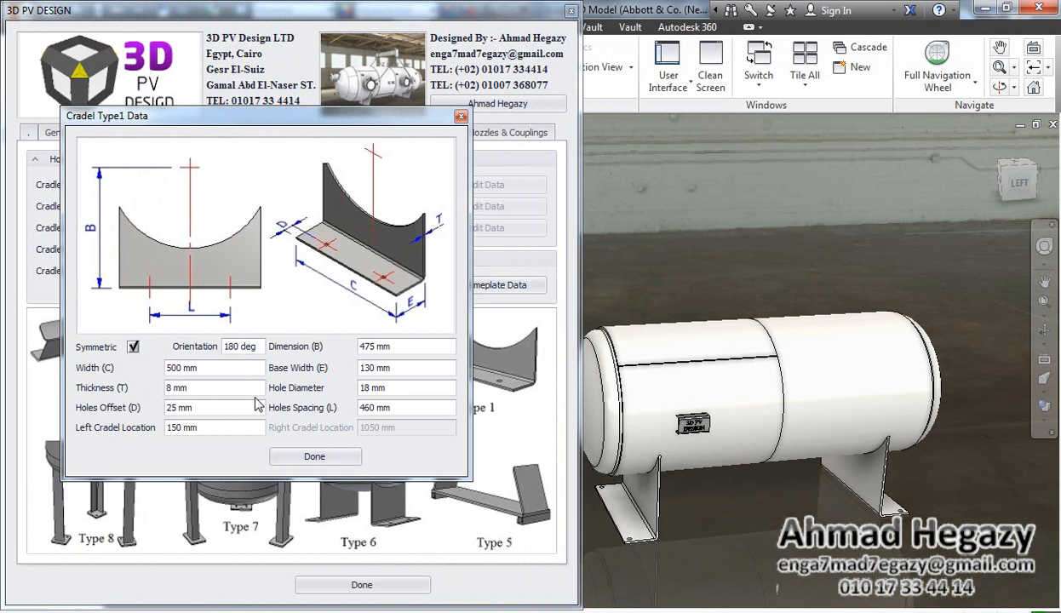
# Accept the Type1 data, replace Cradle Type1 with Cradle Type2 and open its data to examine the new supports
pyautogui.click(312, 457)
pyautogui.click(103, 185)
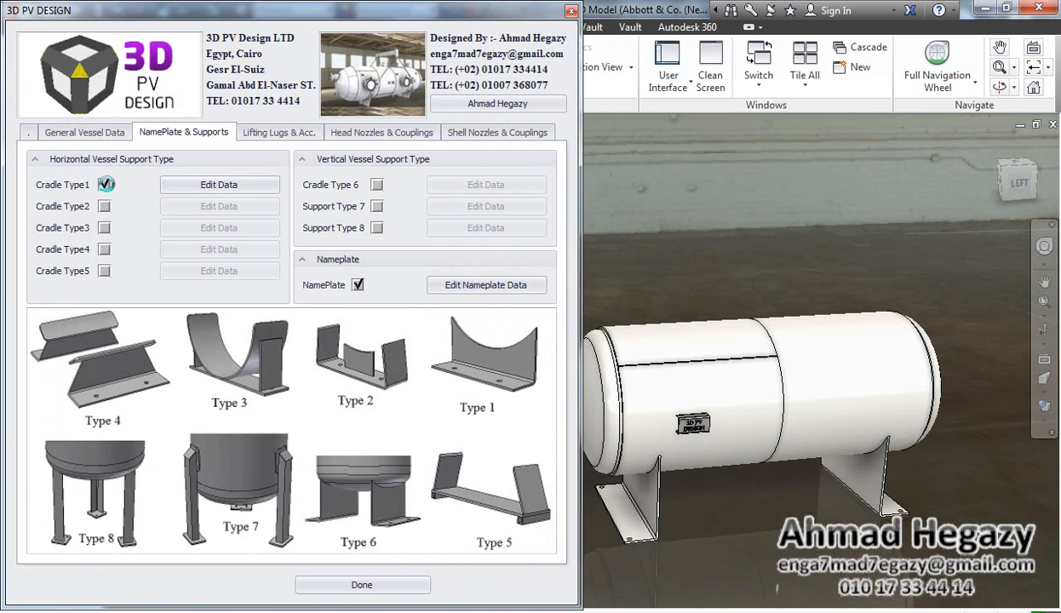
pyautogui.click(104, 206)
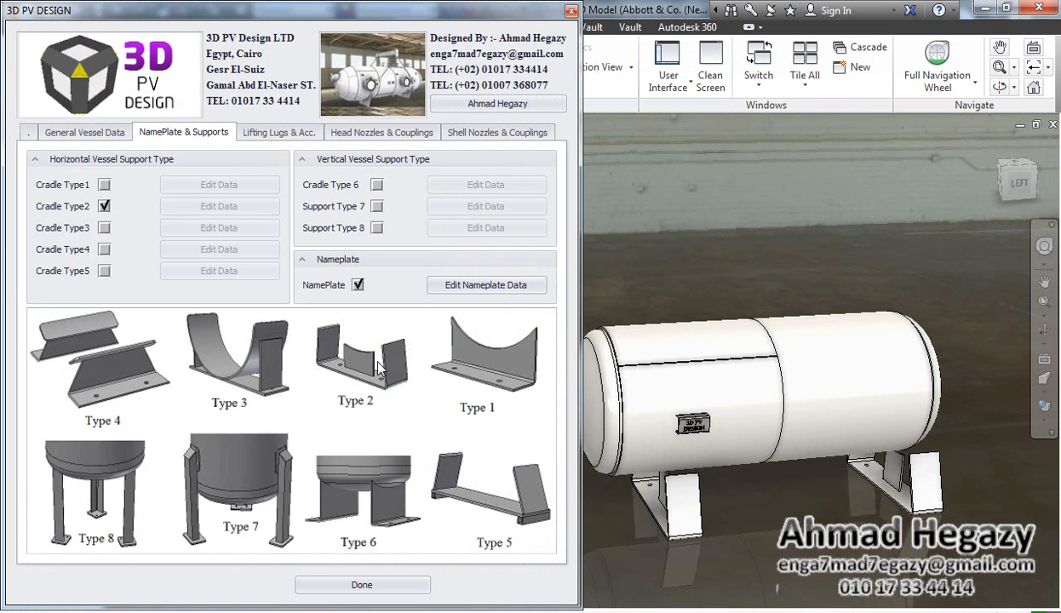
pyautogui.click(214, 207)
pyautogui.moveTo(522, 75); pyautogui.dragTo(294, 108)
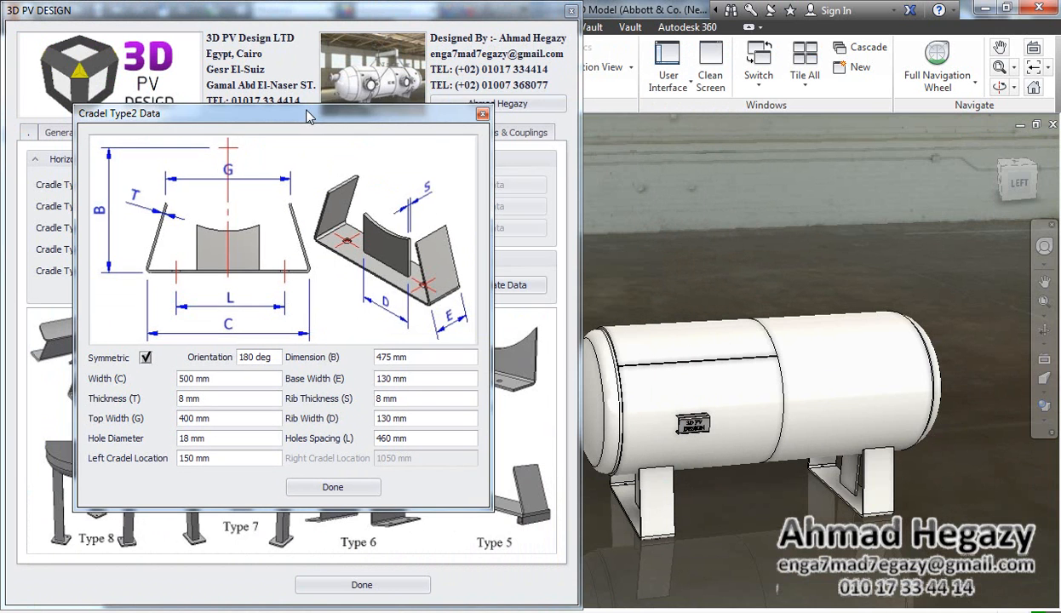
pyautogui.click(1045, 331)
pyautogui.moveTo(707, 369)
pyautogui.mouseDown()
pyautogui.moveTo(753, 350)
pyautogui.moveTo(833, 352)
pyautogui.moveTo(813, 350)
pyautogui.mouseUp()
pyautogui.press('Escape')
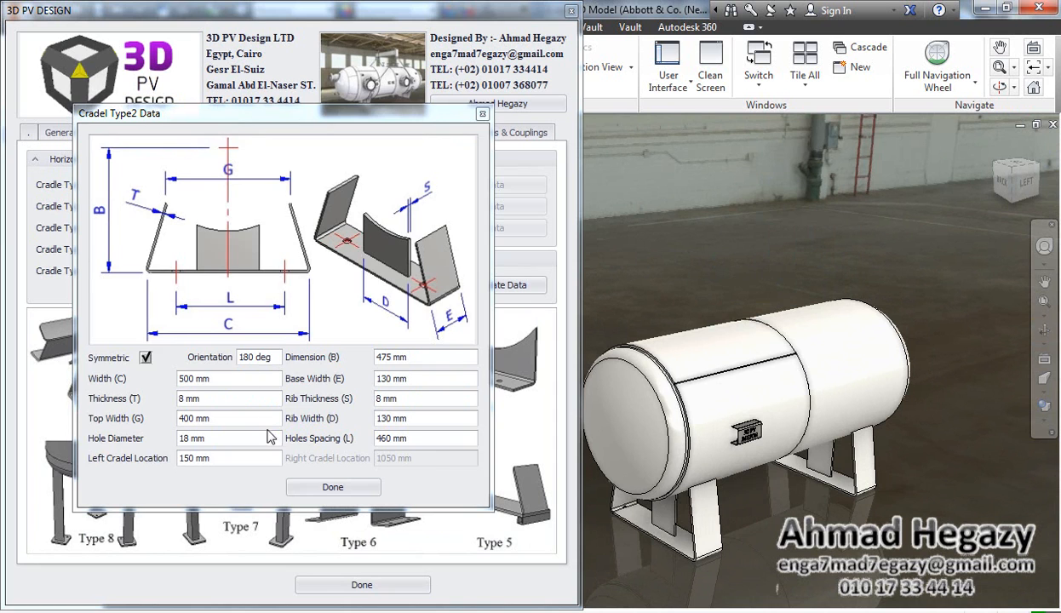
# Close the Type2 data, replace Cradle Type2 with Cradle Type3 and open the Type3 data
pyautogui.click(332, 486)
pyautogui.click(109, 208)
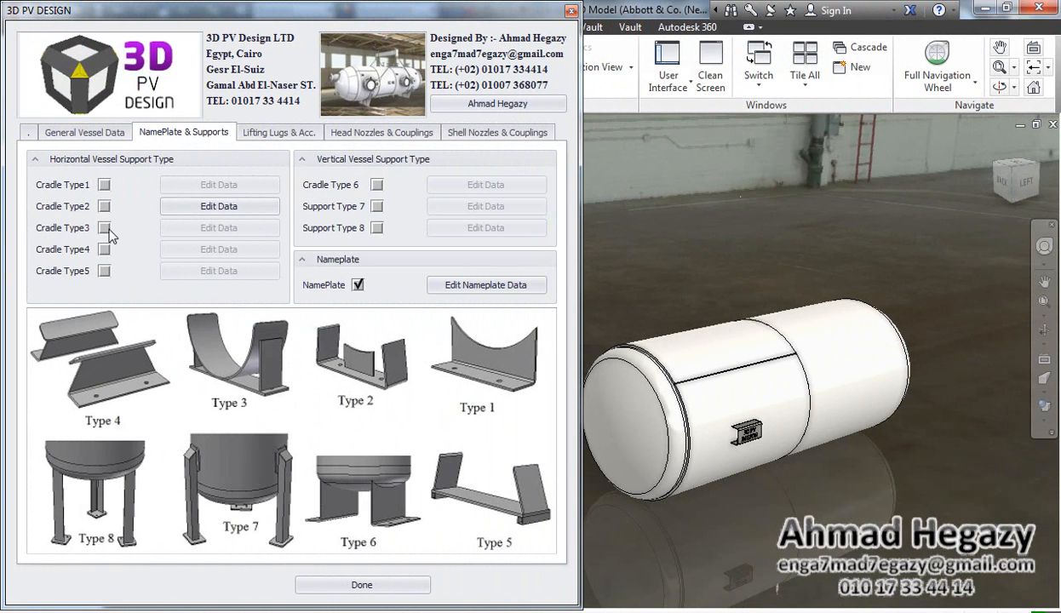
pyautogui.click(104, 229)
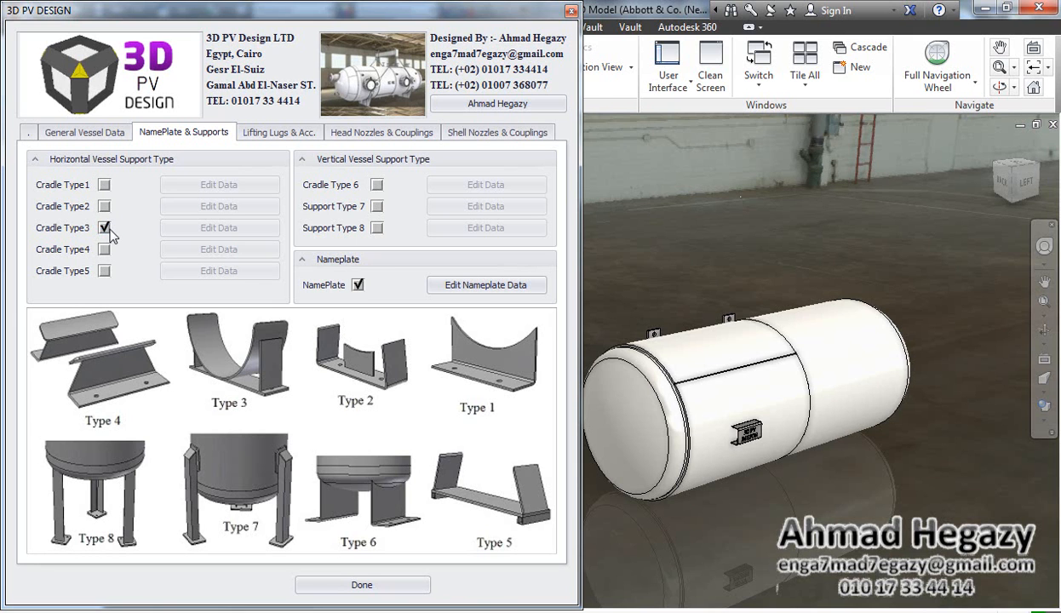
pyautogui.click(219, 228)
# Set the wear plate Width (C) of the Type3 cradles to 150 mm
pyautogui.click(1043, 331)
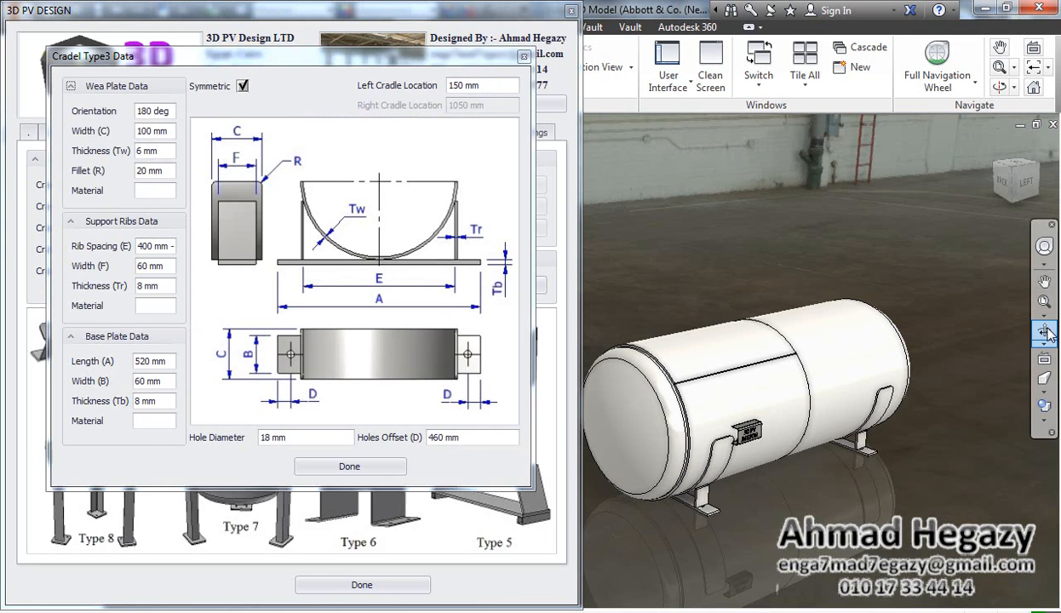
pyautogui.moveTo(767, 366); pyautogui.dragTo(710, 325)
pyautogui.rightClick(710, 324)
pyautogui.click(783, 336)
pyautogui.press('Escape')
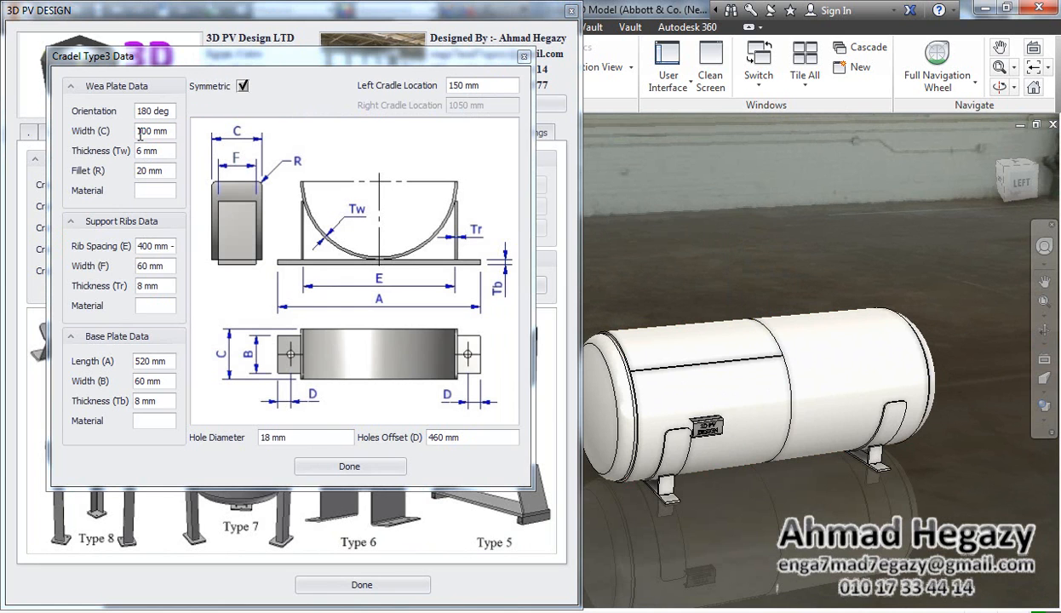
pyautogui.moveTo(142, 130); pyautogui.dragTo(148, 130)
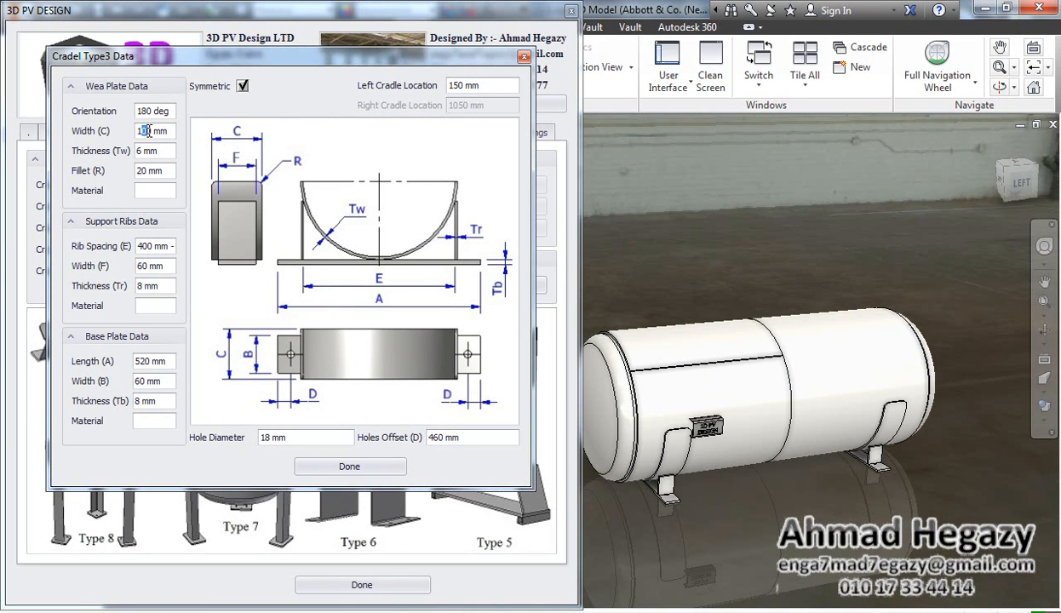
pyautogui.write('5')
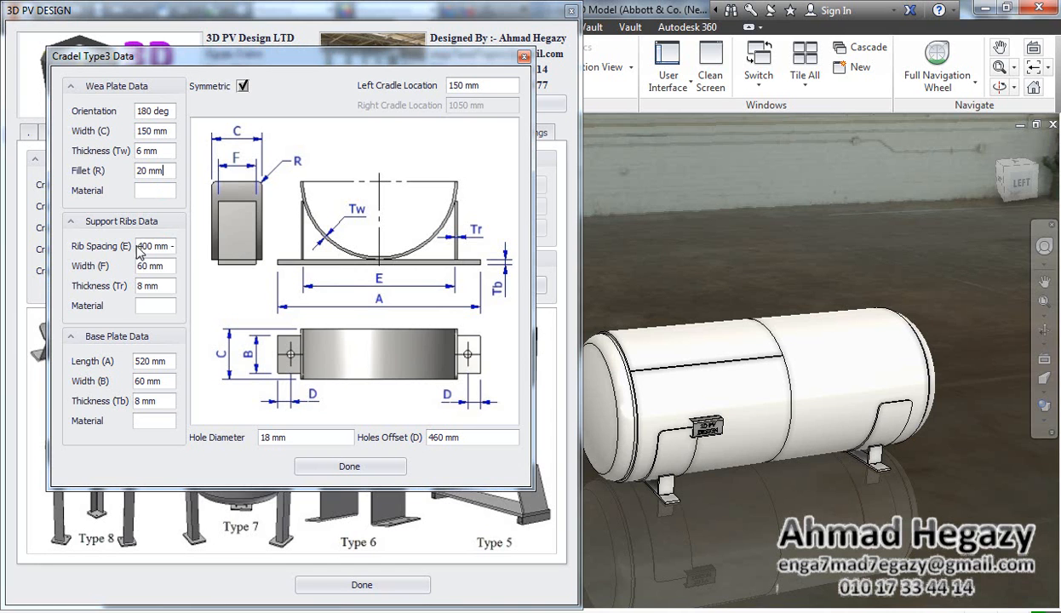
# Set the Rib Spacing (E) of the Type3 cradle's support ribs to 500 mm
pyautogui.moveTo(144, 245); pyautogui.dragTo(199, 238)
pyautogui.write('55')
pyautogui.write('00')
pyautogui.click(141, 266)
pyautogui.click(145, 266)
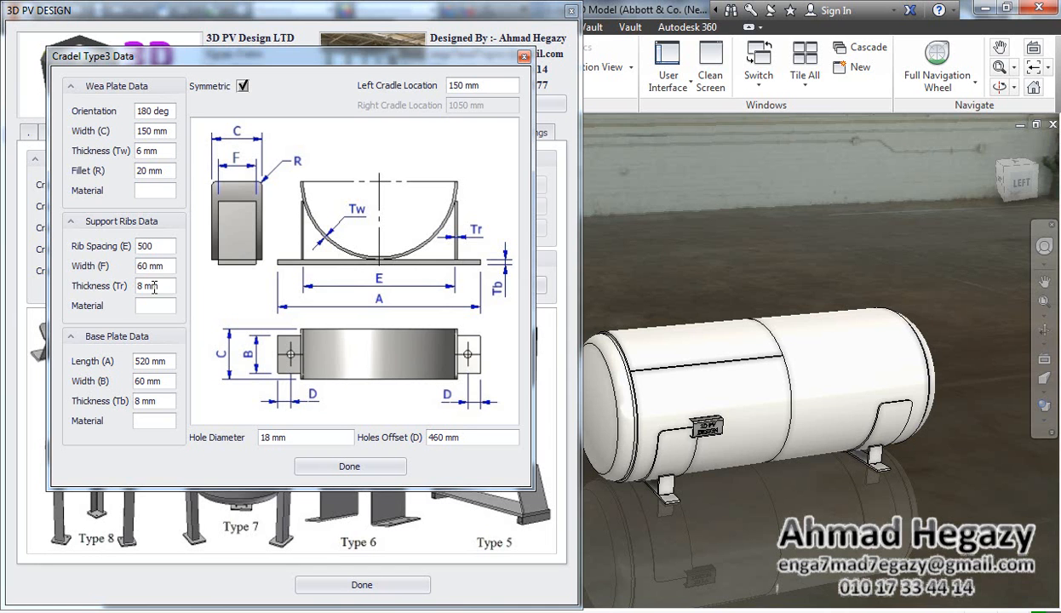
# Set the base plate Length (A) to 620 mm and Width (B) to 120 mm, and the support rib Width (F) to 120 mm
pyautogui.click(145, 359)
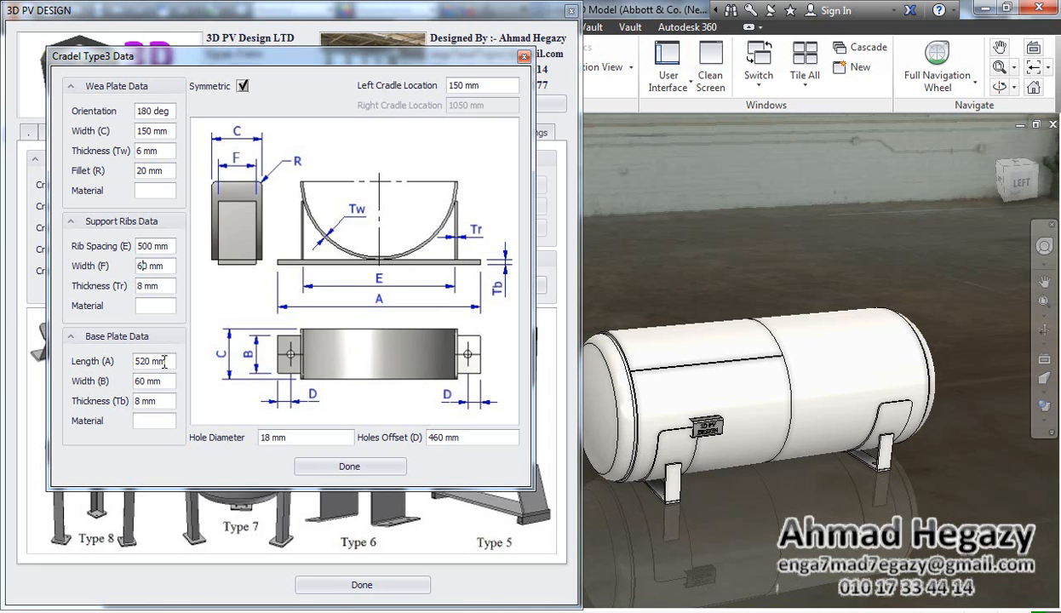
pyautogui.moveTo(141, 361); pyautogui.dragTo(133, 361)
pyautogui.write('6')
pyautogui.moveTo(134, 381); pyautogui.dragTo(159, 381)
pyautogui.write('120')
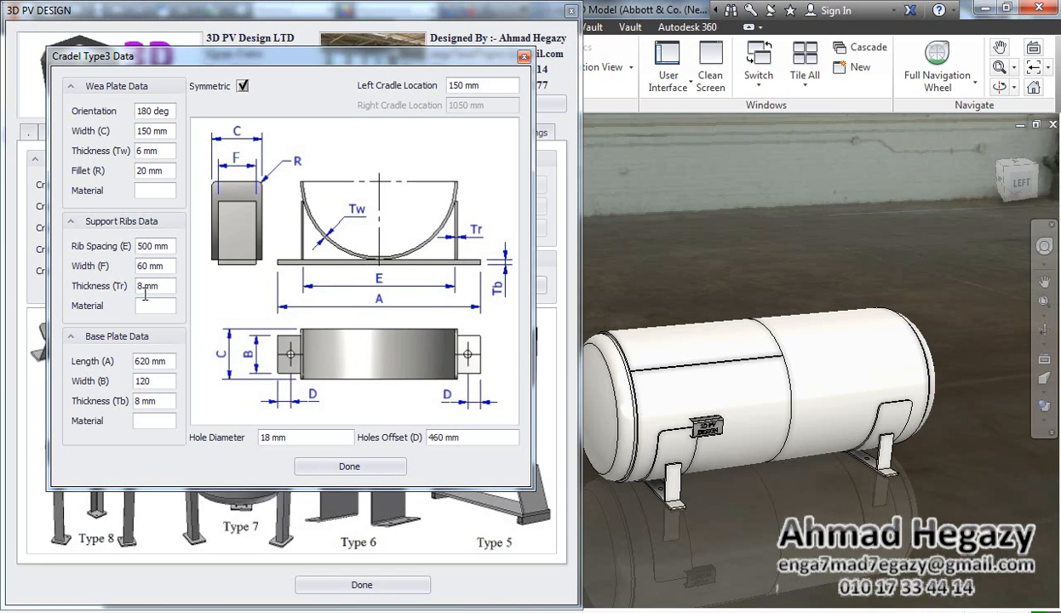
pyautogui.write('120')
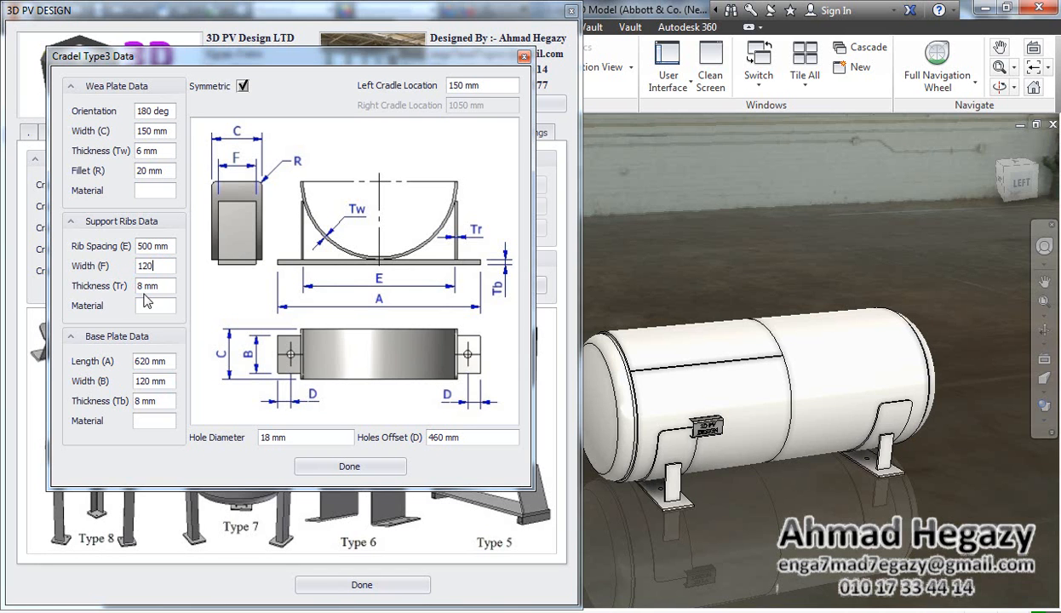
pyautogui.click(159, 401)
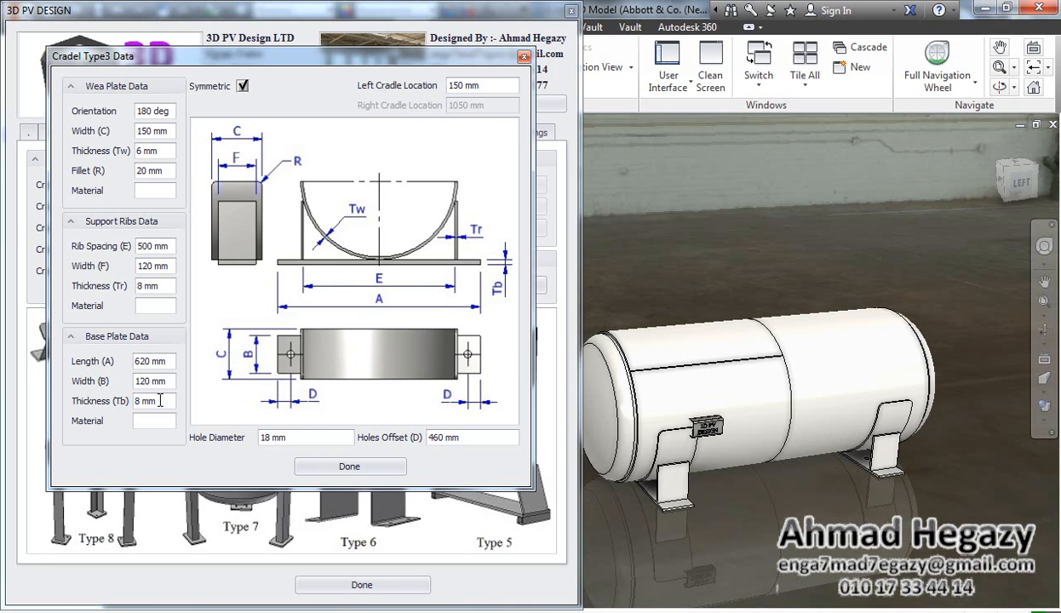
# Set the Type3 cradle's Holes Offset (D) to 20 mm and accept the cradle data
pyautogui.moveTo(480, 437); pyautogui.dragTo(408, 436)
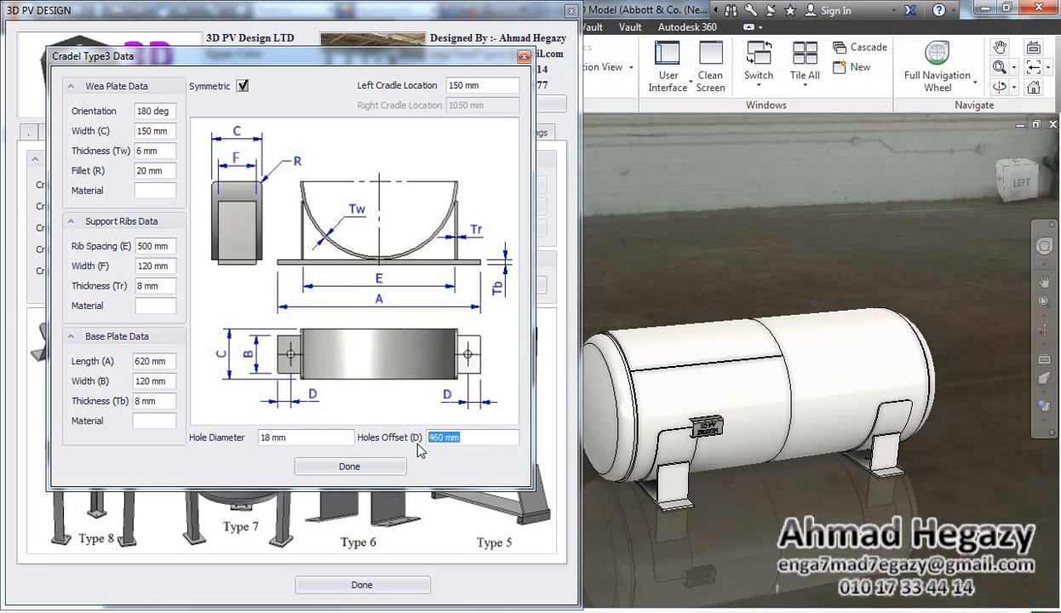
pyautogui.write('20')
pyautogui.click(349, 466)
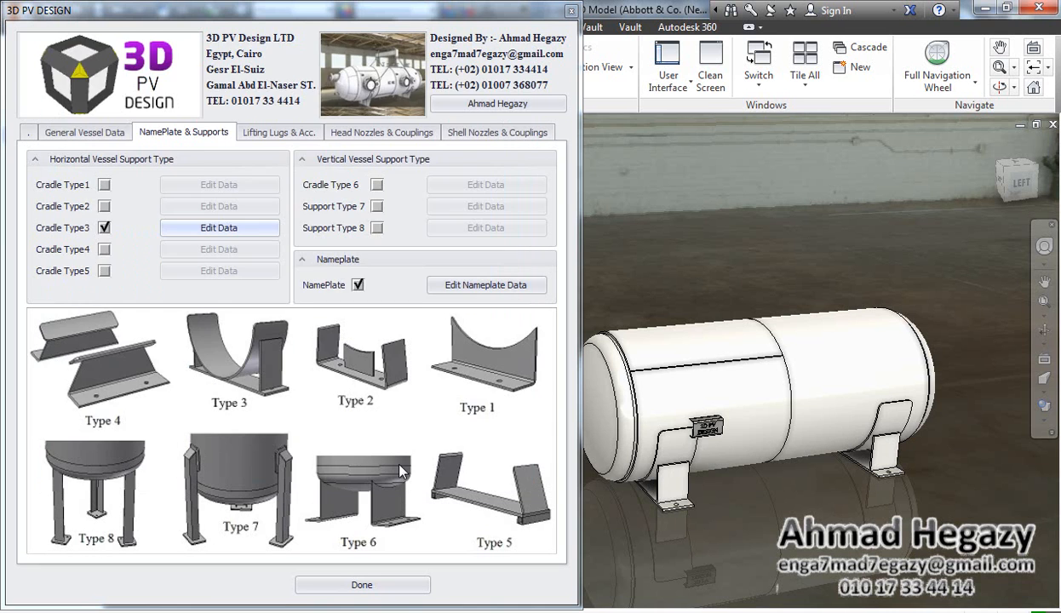
pyautogui.click(1044, 332)
pyautogui.moveTo(894, 358); pyautogui.dragTo(760, 316)
pyautogui.rightClick(760, 316)
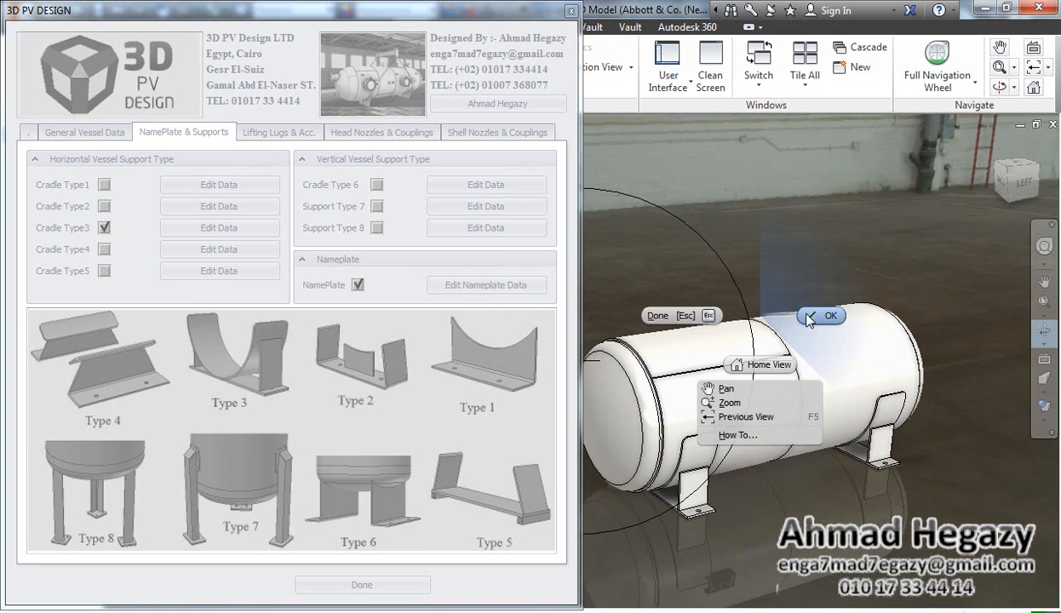
# Set the nameplate's N/P Location to 350 mm and accept the nameplate data
pyautogui.click(809, 316)
pyautogui.click(447, 284)
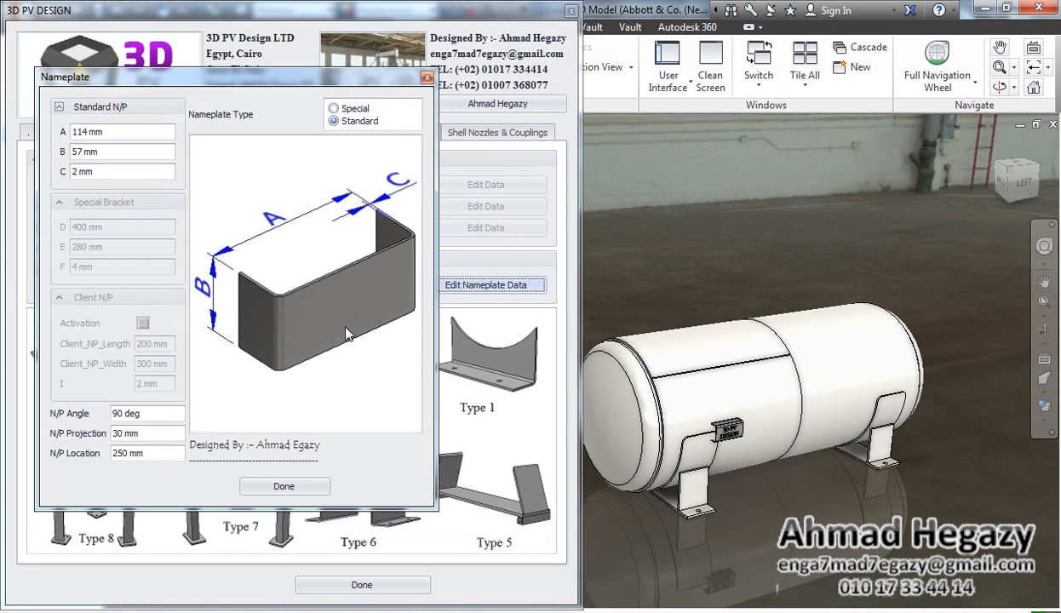
pyautogui.doubleClick(121, 455)
pyautogui.write('350')
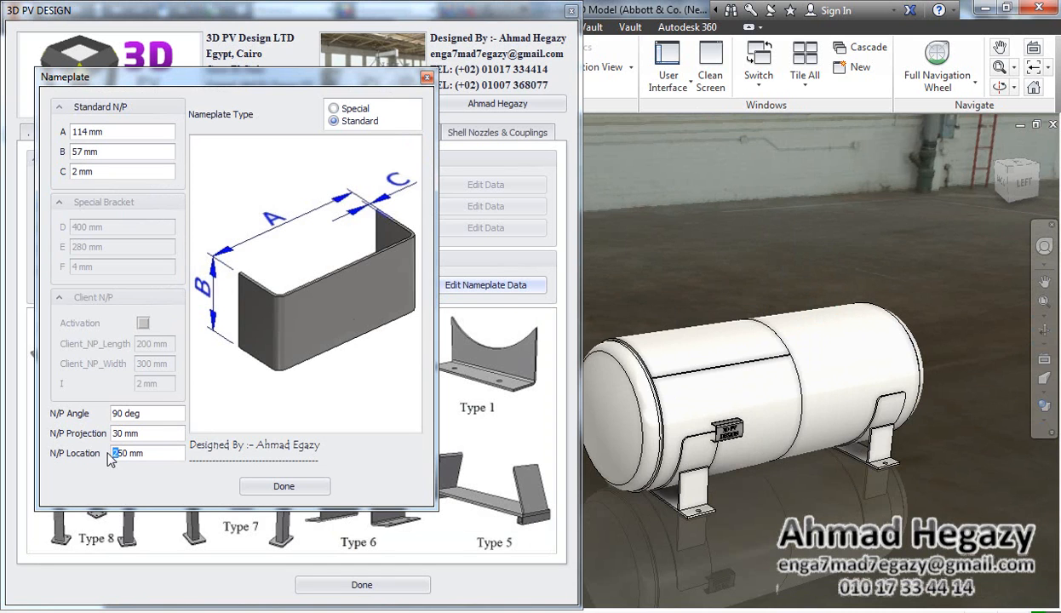
pyautogui.click(267, 484)
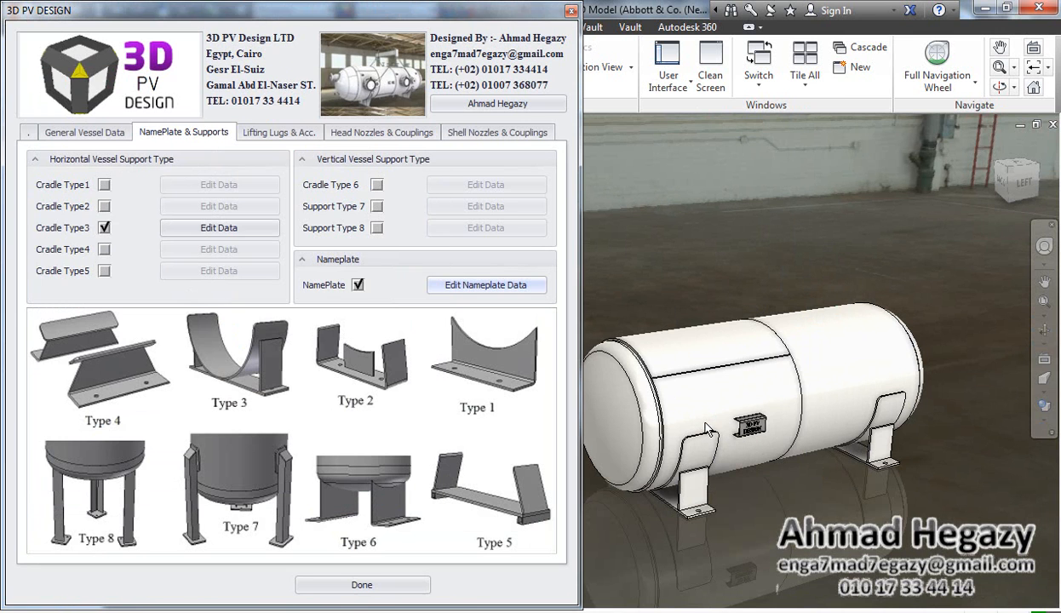
# Replace the Type3 cradles under the horizontal vessel with Cradle Type4
pyautogui.click(1043, 332)
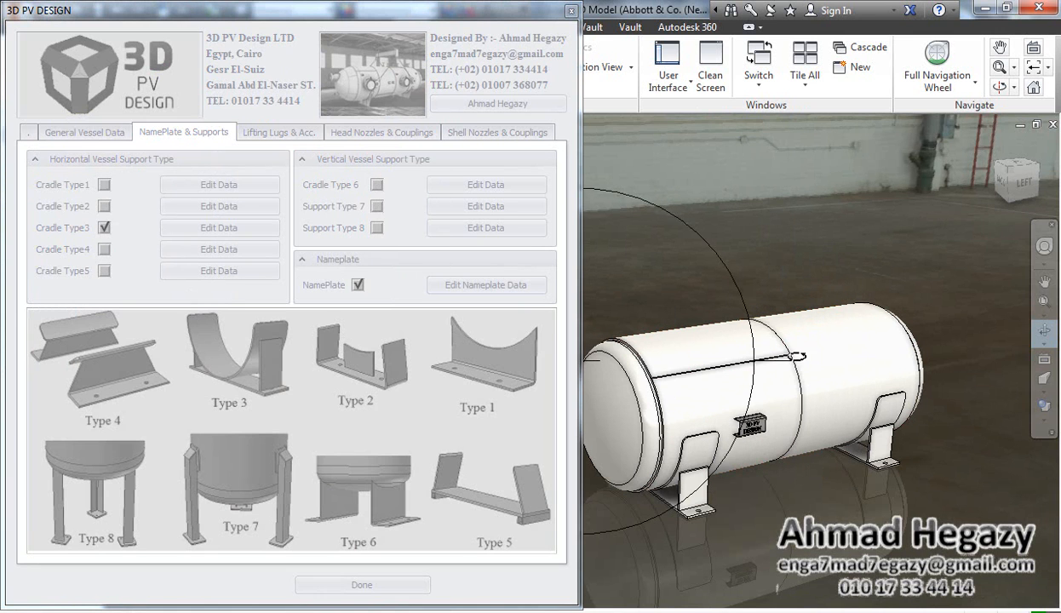
pyautogui.moveTo(764, 359)
pyautogui.mouseDown()
pyautogui.moveTo(669, 375)
pyautogui.moveTo(766, 364)
pyautogui.mouseUp()
pyautogui.press('Escape')
pyautogui.click(105, 228)
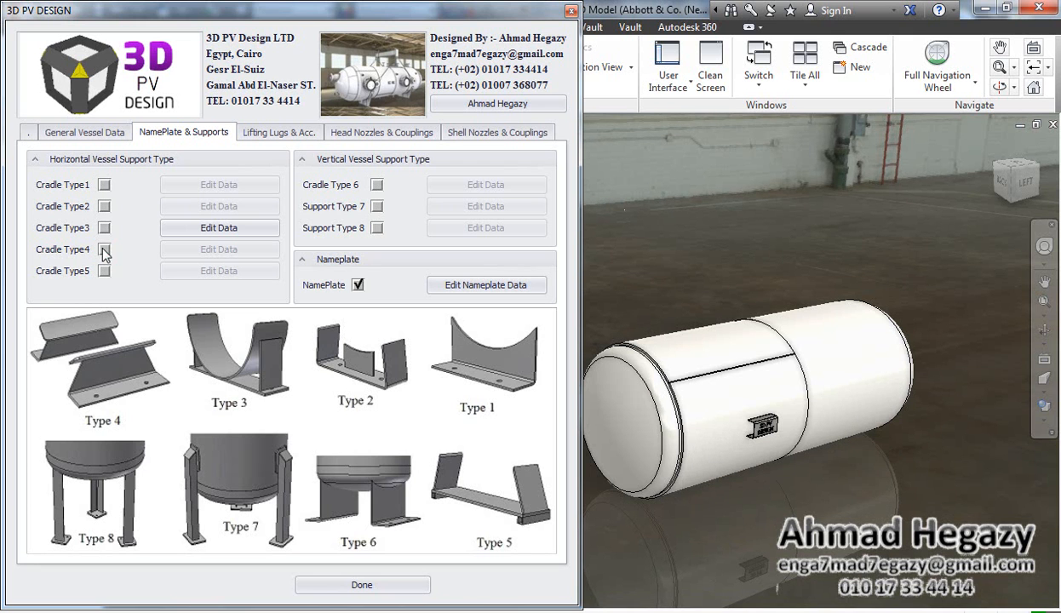
pyautogui.click(103, 248)
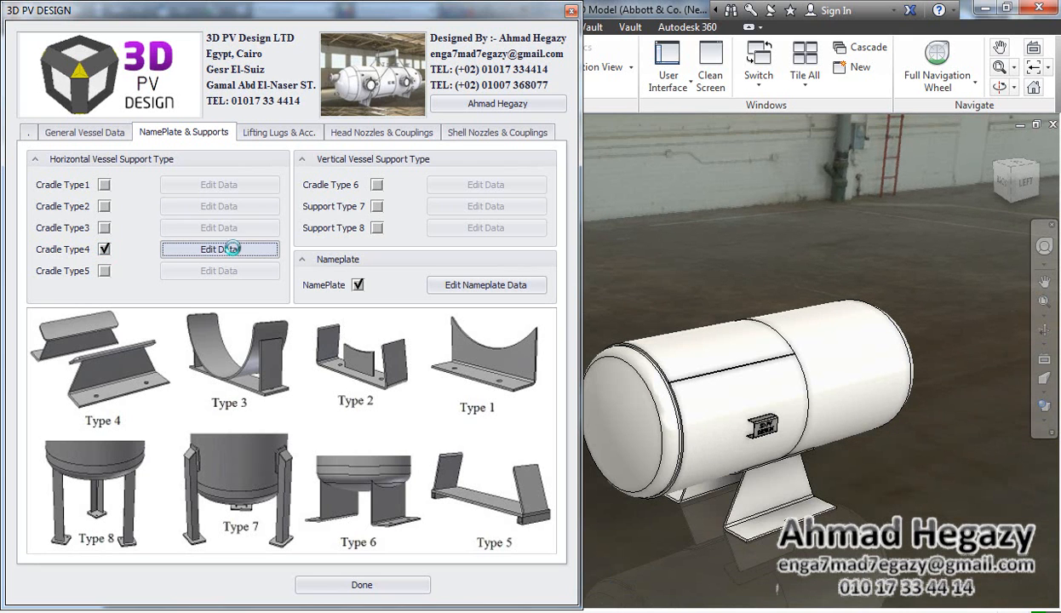
# Set the base Offset (D) of the Type4 cradles to 450 mm
pyautogui.click(220, 249)
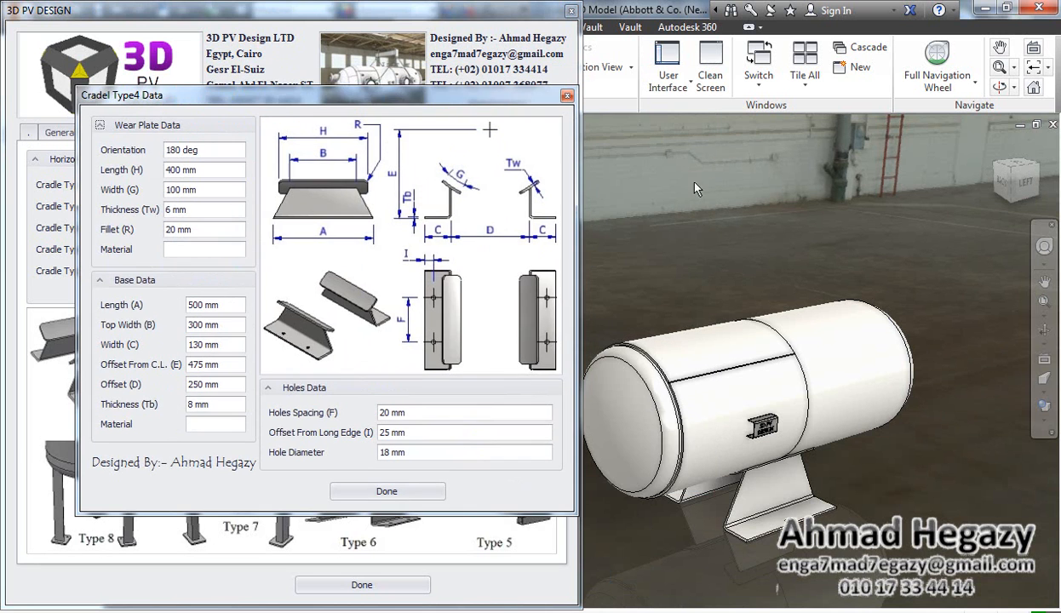
pyautogui.click(1044, 333)
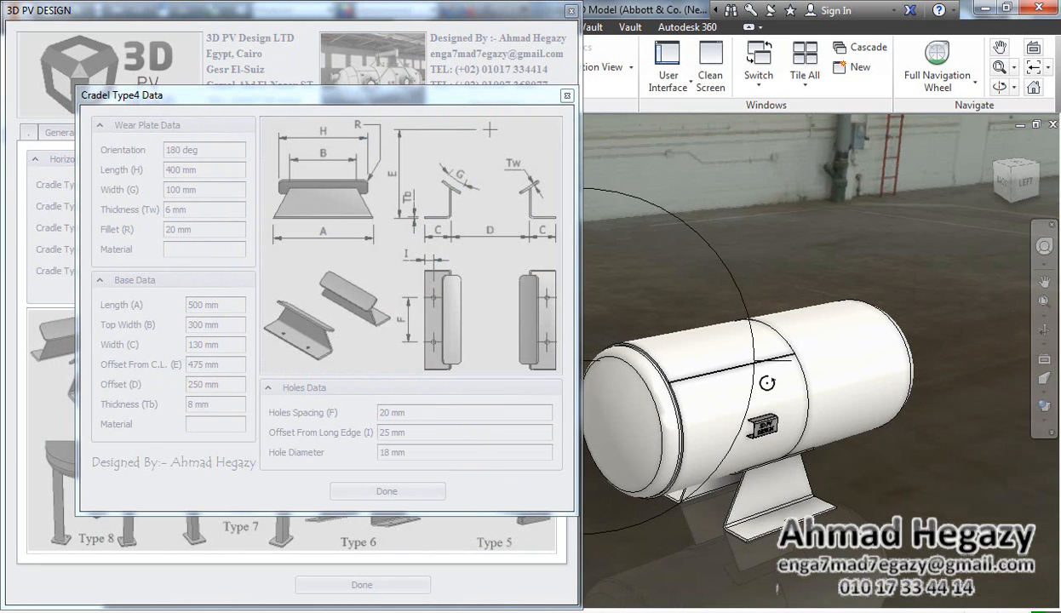
pyautogui.moveTo(770, 362); pyautogui.dragTo(802, 361)
pyautogui.rightClick(747, 277)
pyautogui.click(804, 279)
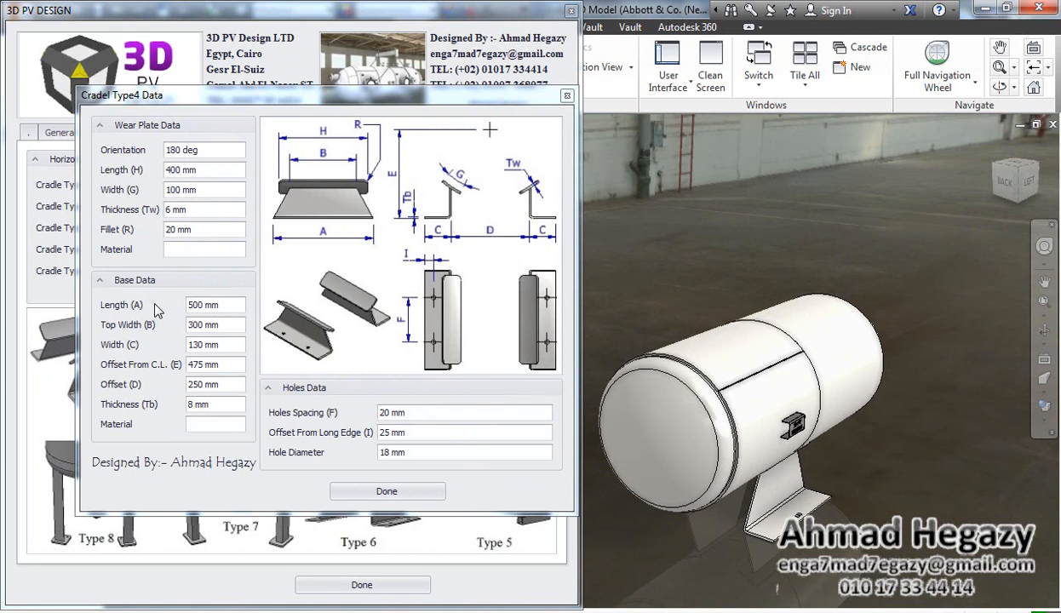
pyautogui.moveTo(194, 384); pyautogui.dragTo(182, 386)
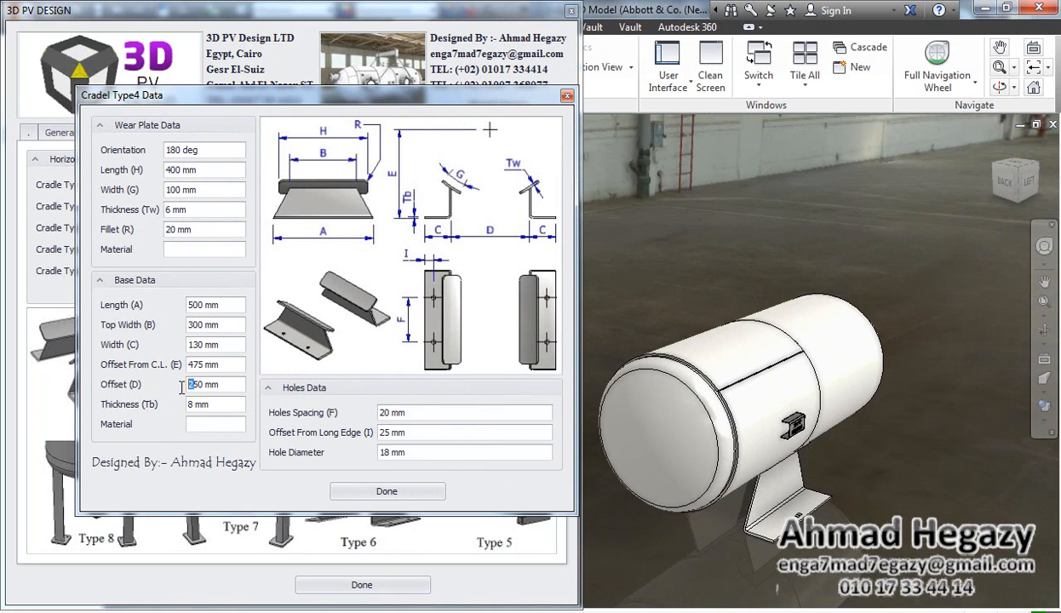
pyautogui.write('4')
pyautogui.press('Tab')
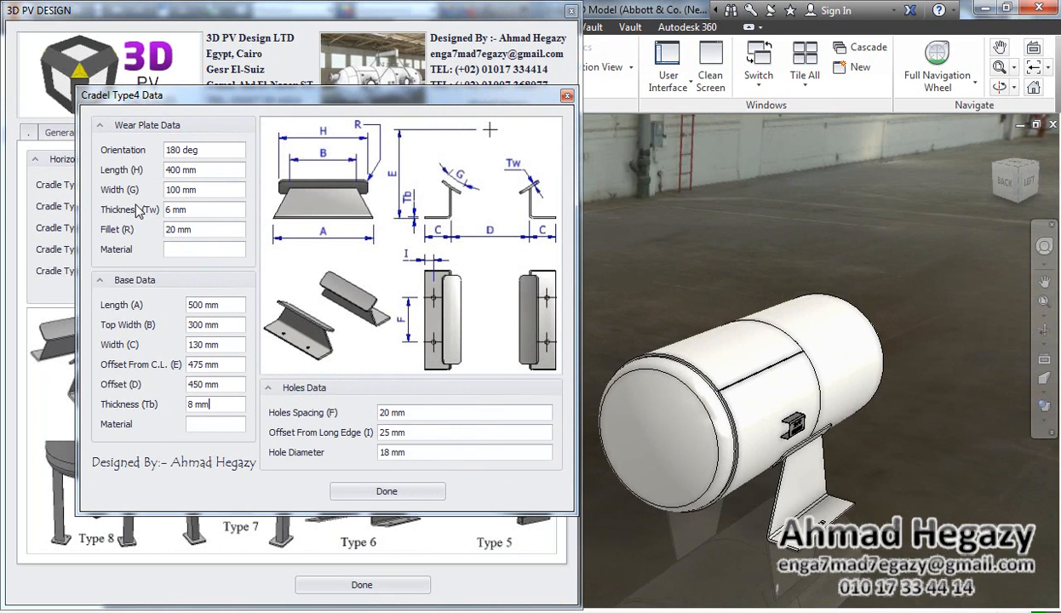
# Set the Type4 cradle's Holes Spacing (F) to 200 mm and accept the cradle data
pyautogui.moveTo(424, 412); pyautogui.dragTo(342, 417)
pyautogui.write('4')
pyautogui.moveTo(386, 412)
pyautogui.mouseDown()
pyautogui.moveTo(369, 409)
pyautogui.moveTo(377, 418)
pyautogui.mouseUp()
pyautogui.write('200')
pyautogui.click(1045, 332)
pyautogui.moveTo(775, 369); pyautogui.dragTo(745, 384)
pyautogui.rightClick(713, 347)
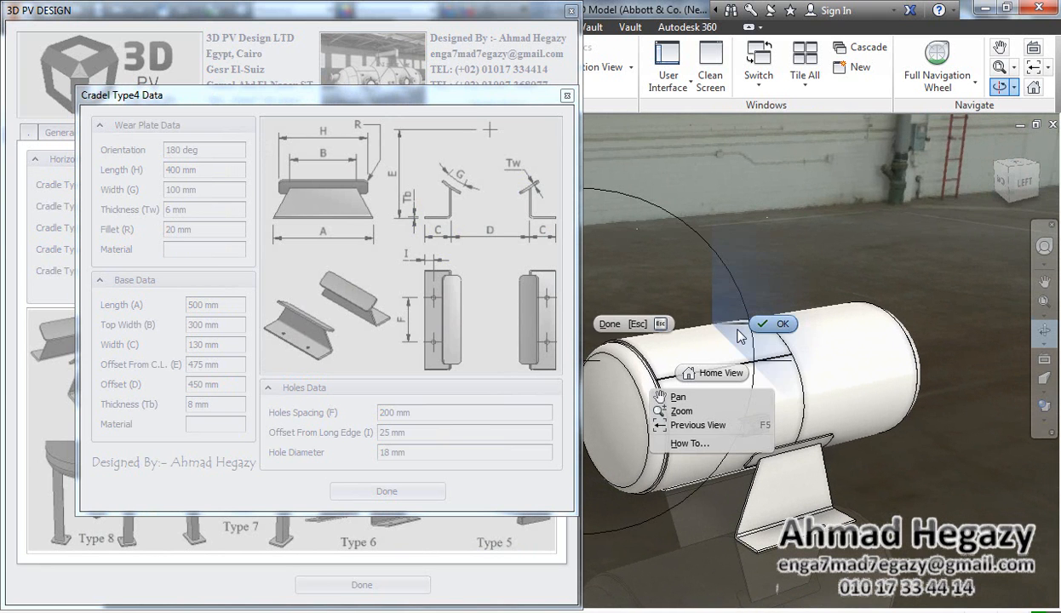
pyautogui.click(738, 331)
pyautogui.click(369, 497)
# Replace the Type4 cradles with Cradle Type5, inspect them on the vessel and accept their data as it is
pyautogui.click(103, 250)
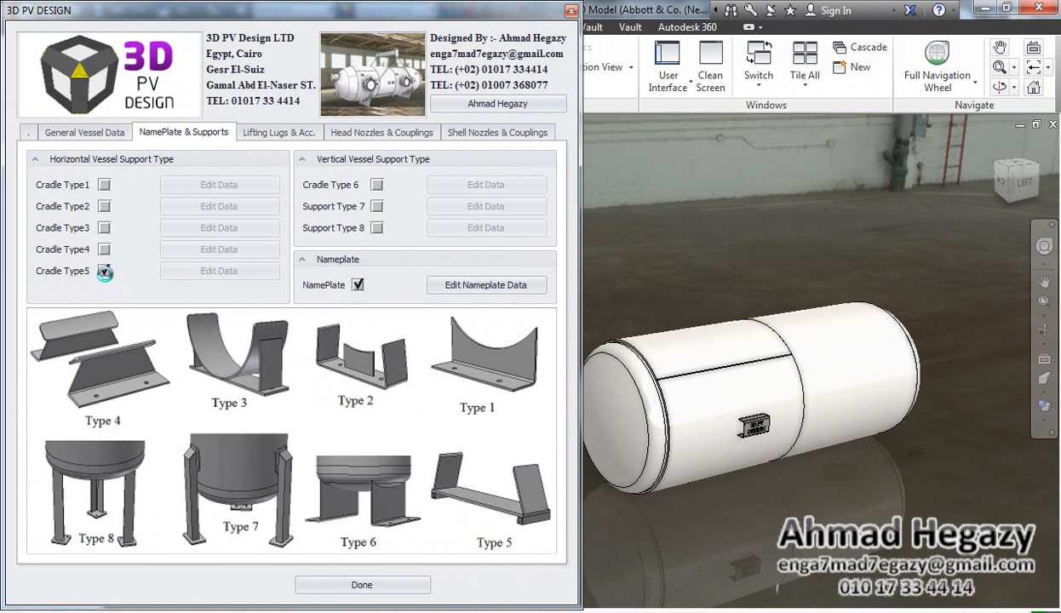
pyautogui.click(180, 271)
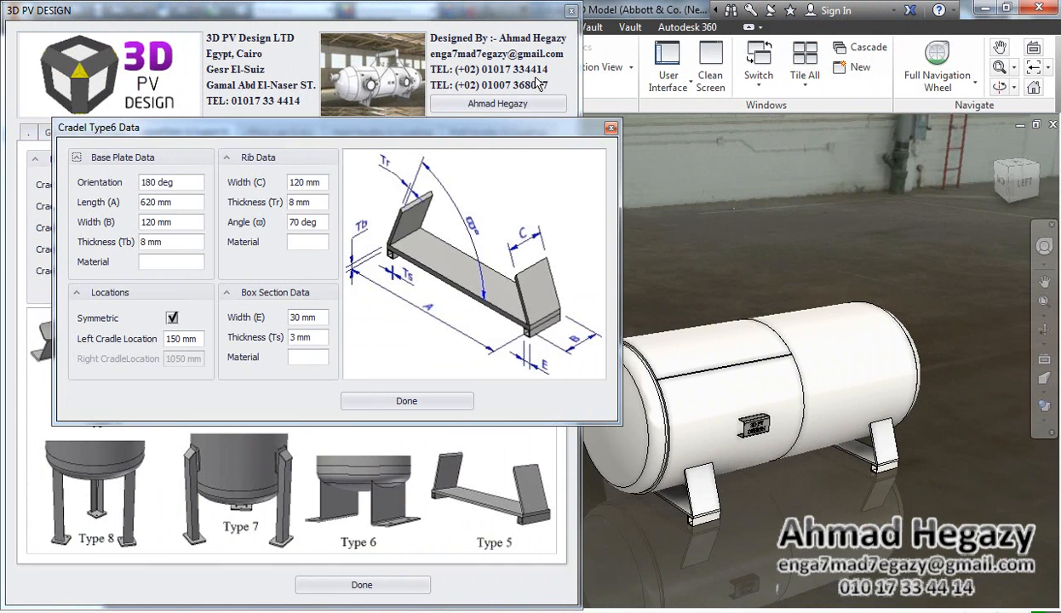
pyautogui.moveTo(499, 125); pyautogui.dragTo(448, 134)
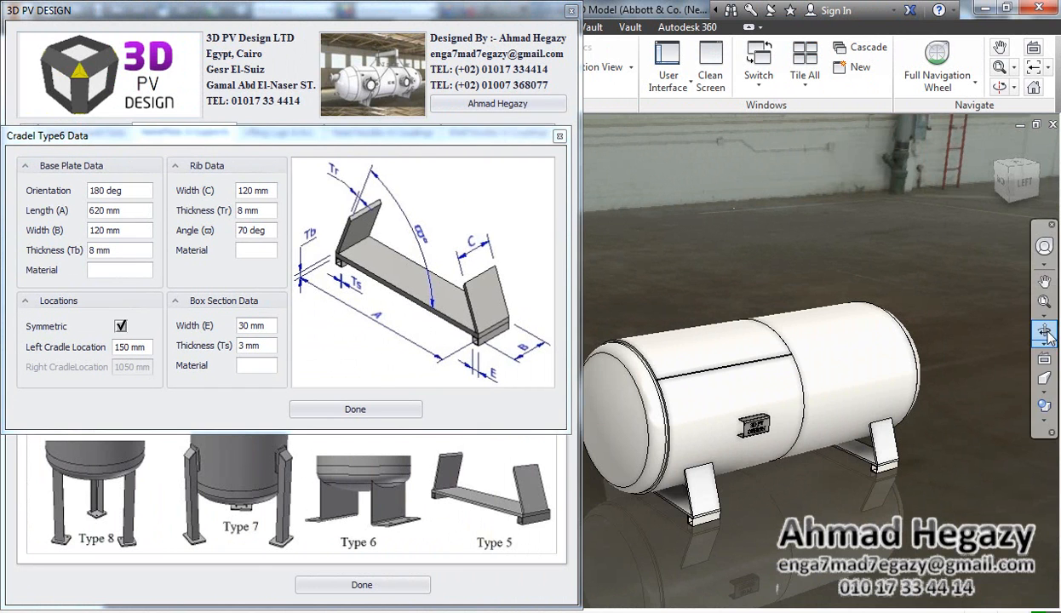
pyautogui.click(1044, 332)
pyautogui.moveTo(757, 358); pyautogui.dragTo(639, 368)
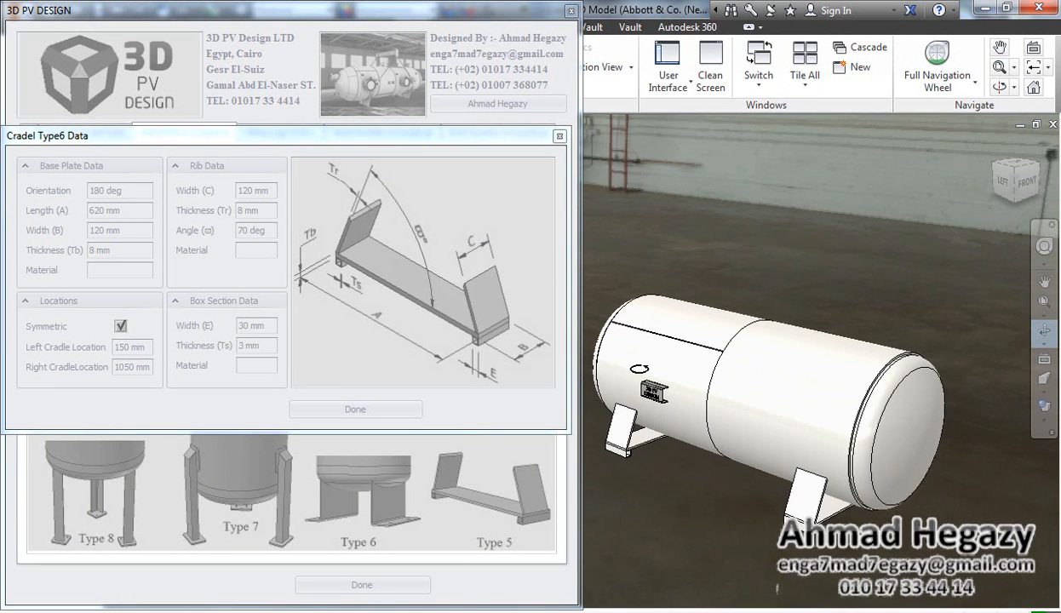
pyautogui.click(848, 263)
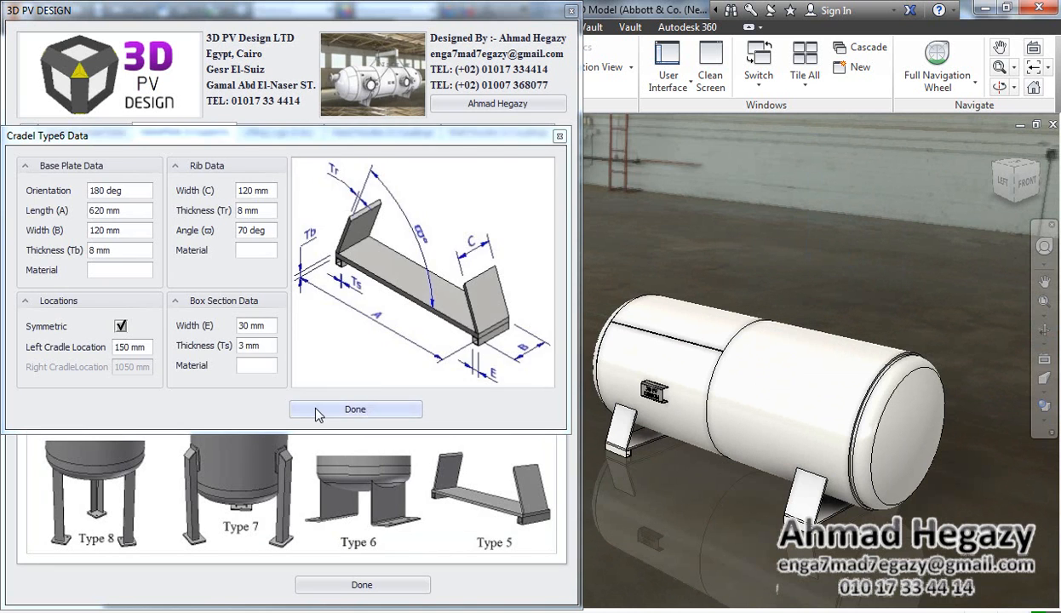
pyautogui.click(316, 412)
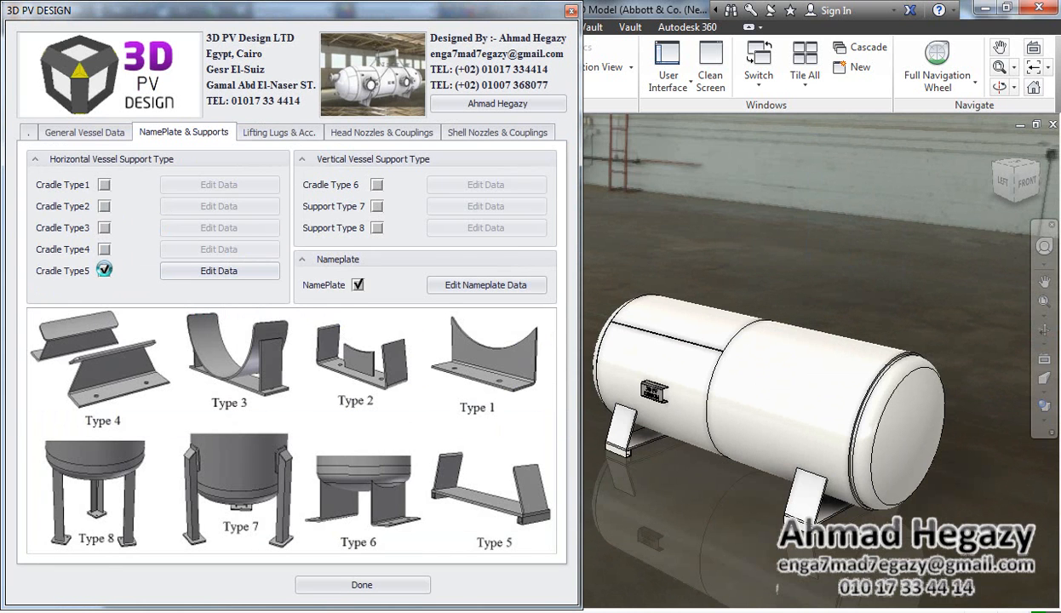
# Switch the supports from Cradle Type5 back to Cradle Type3 and add Shell Lifting Lug Type1
pyautogui.click(104, 269)
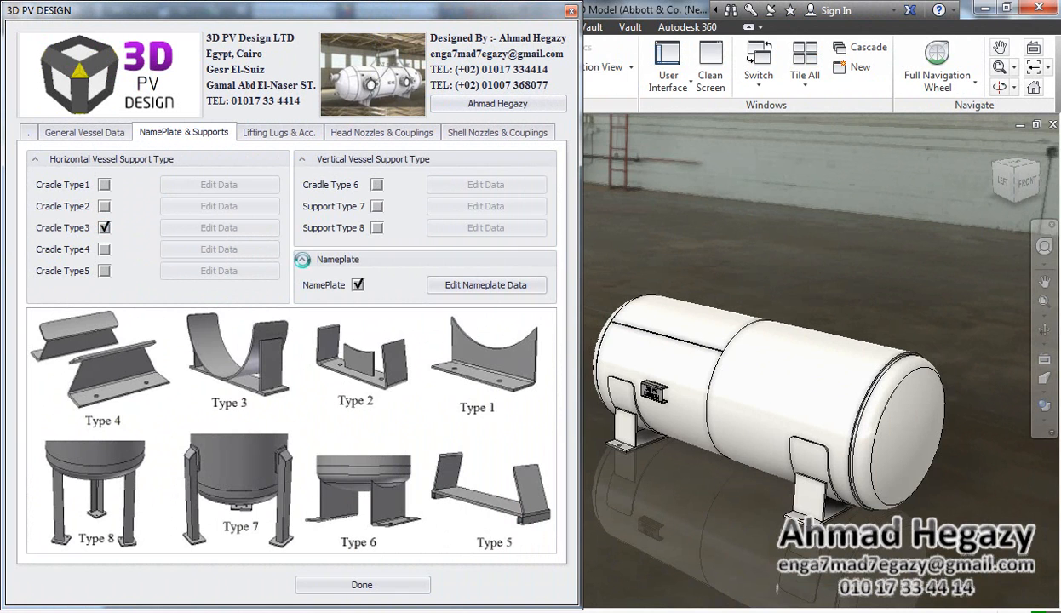
pyautogui.click(284, 134)
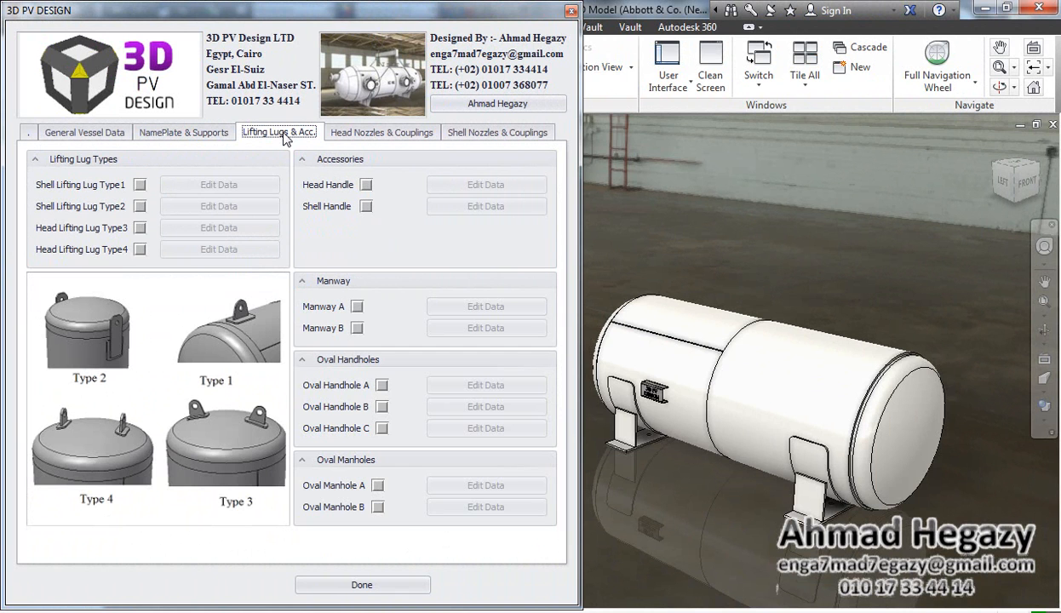
pyautogui.click(141, 186)
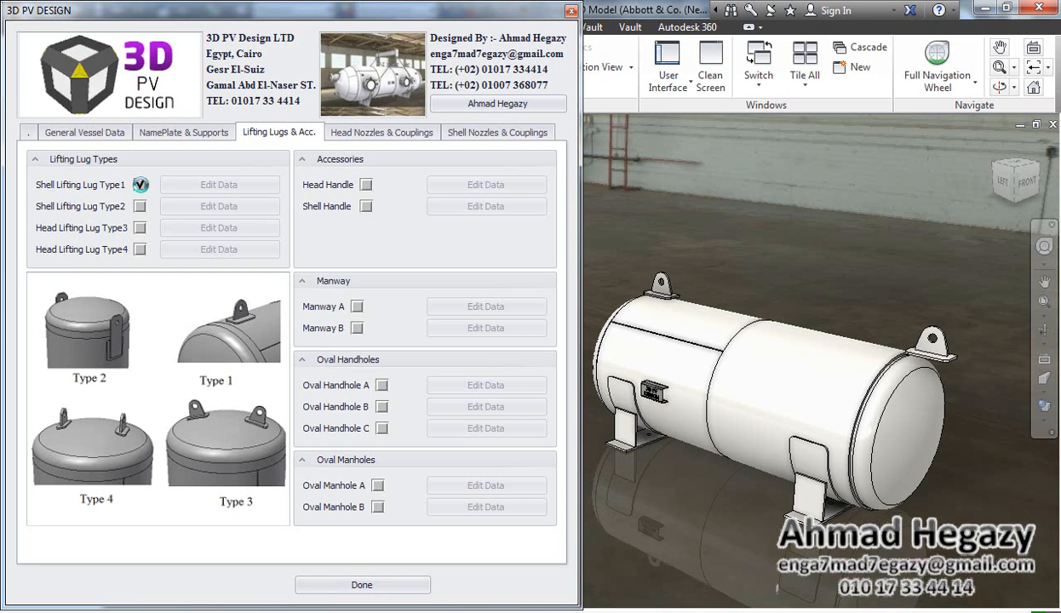
# Set the Lifting Lug Longitudinal Spacing of the Type1 shell lugs to 1000 mm, inspect the lugs and accept the data
pyautogui.click(234, 183)
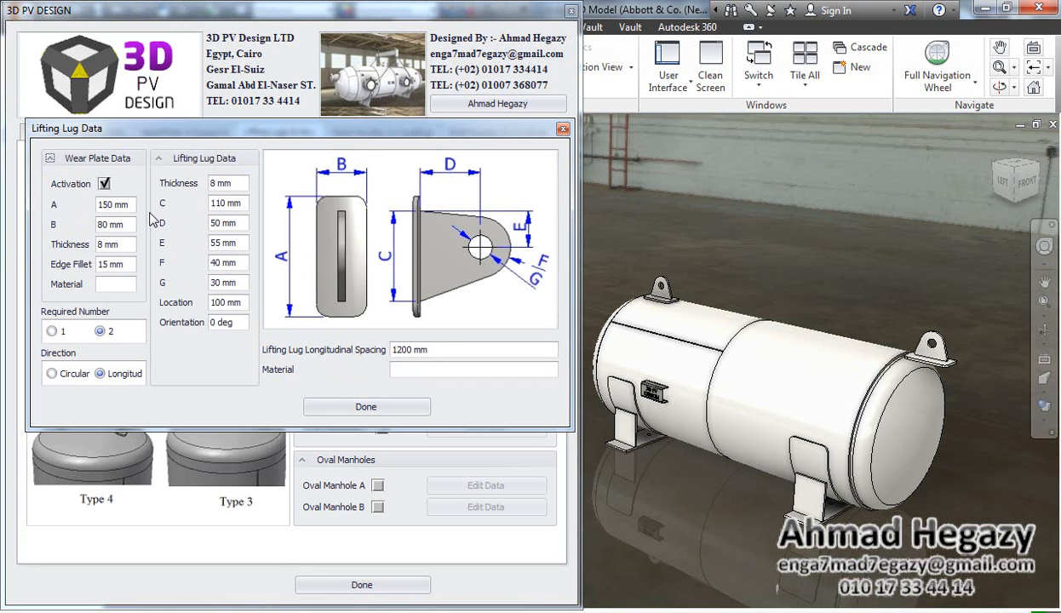
pyautogui.click(103, 184)
pyautogui.moveTo(397, 349); pyautogui.dragTo(401, 364)
pyautogui.write('0')
pyautogui.press('Return')
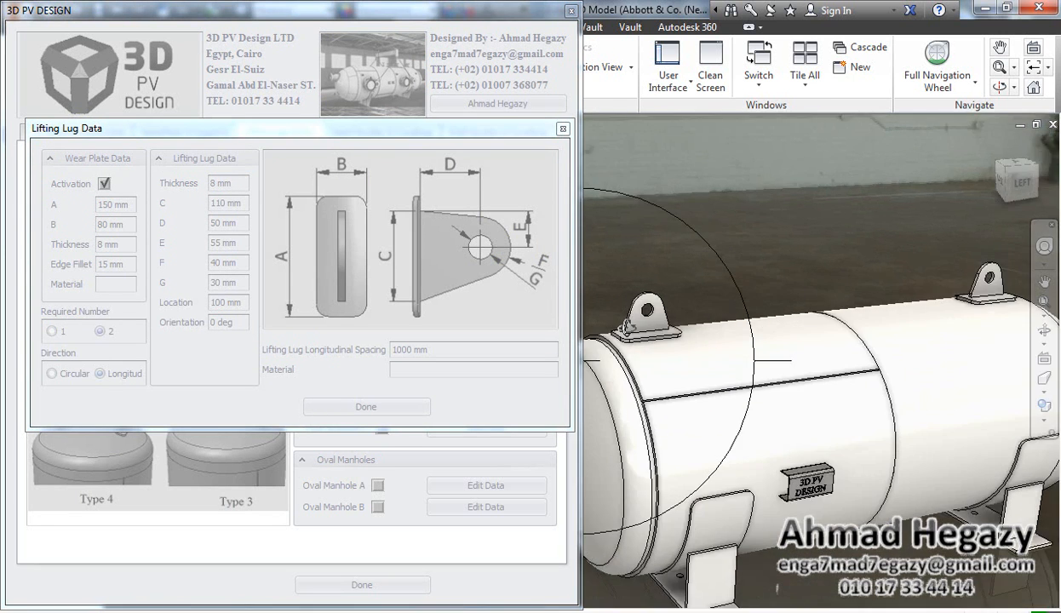
pyautogui.moveTo(637, 312); pyautogui.dragTo(717, 342, button='middle')
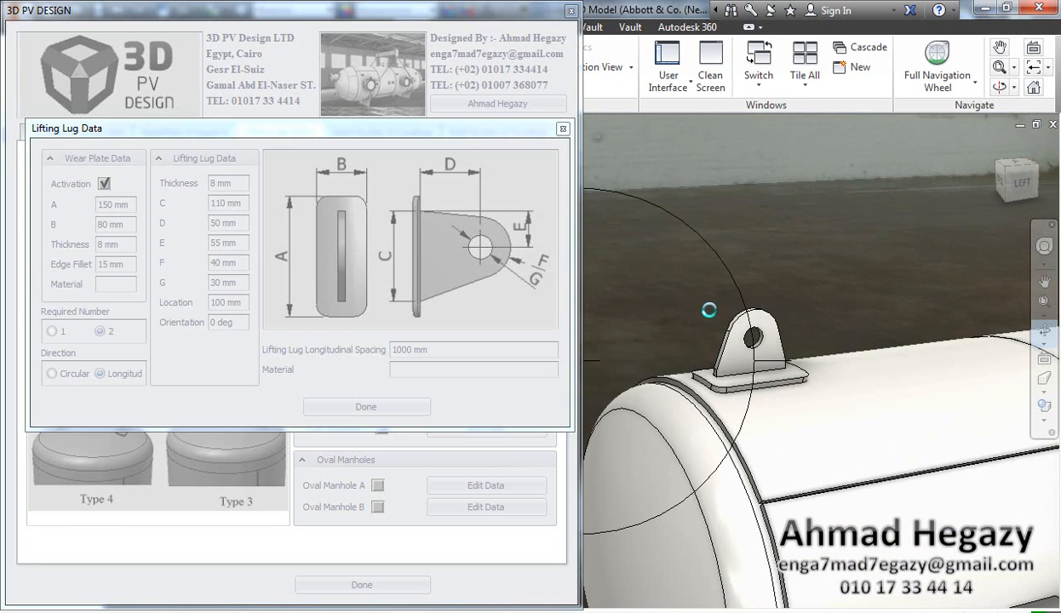
pyautogui.scroll(3, 706, 312)
pyautogui.rightClick(730, 259)
pyautogui.click(780, 257)
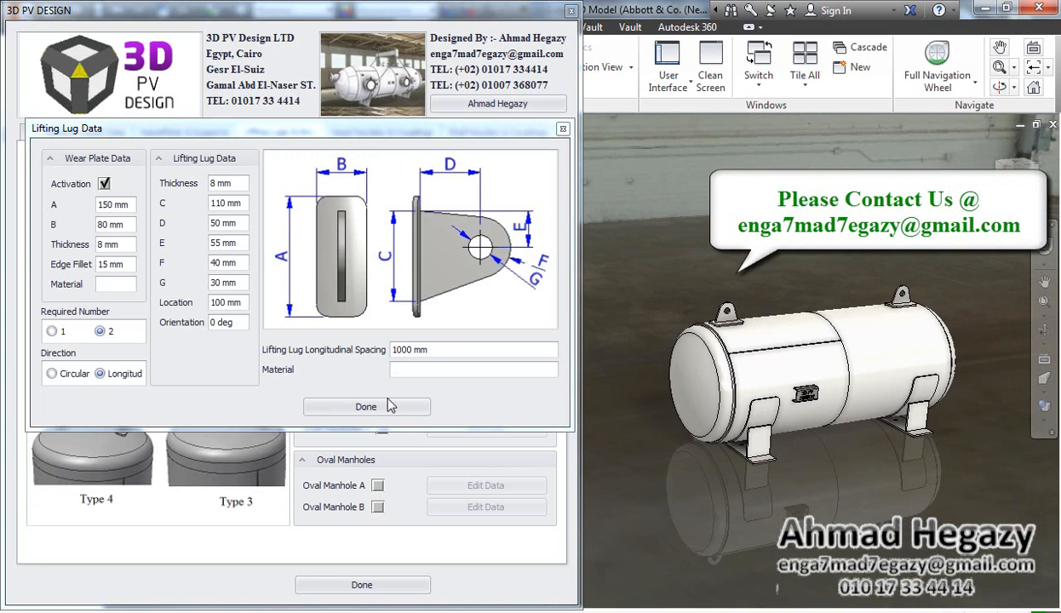
pyautogui.click(383, 407)
# Try Shell Lifting Lug Type2 in place of Type1 and replace it with Head Lifting Lug Type3
pyautogui.click(139, 206)
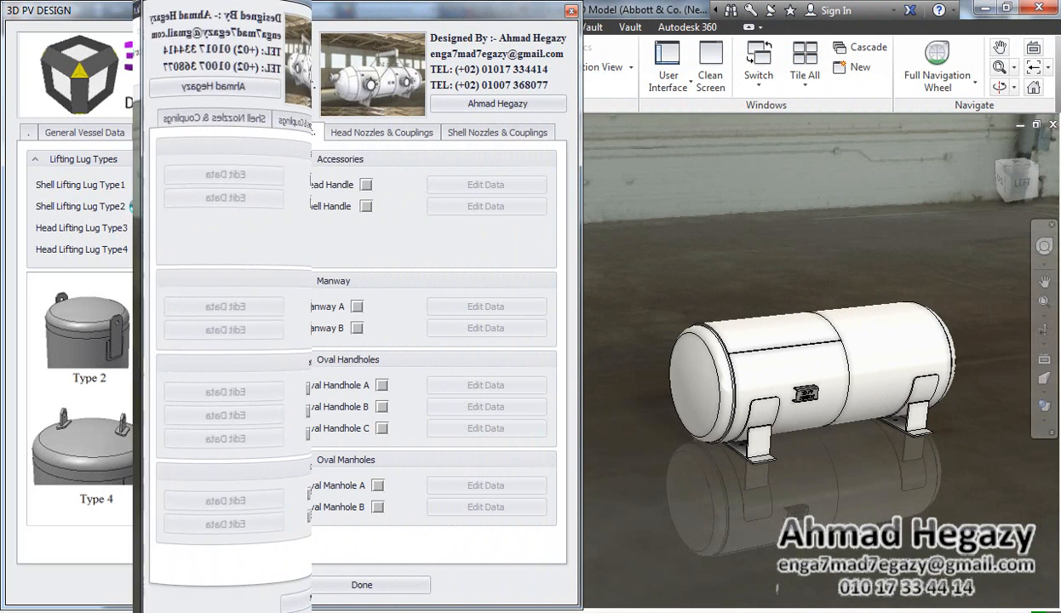
pyautogui.click(138, 206)
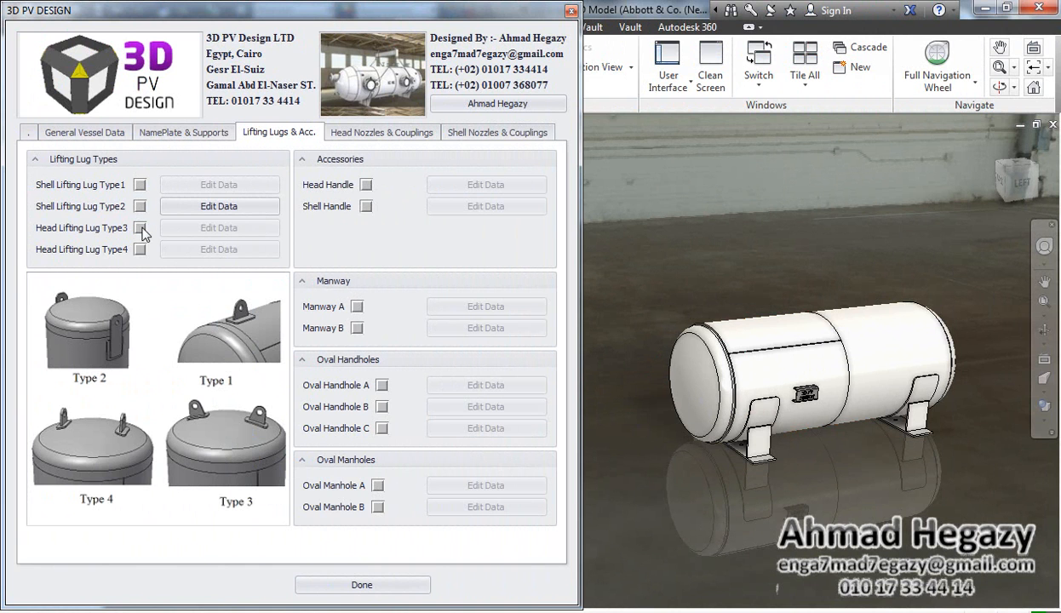
pyautogui.click(140, 228)
# Activate the Type3 head lugs' wear plate, set Direction_Type3 to Circular and Offset to 180 mm, and accept the lug data
pyautogui.click(189, 228)
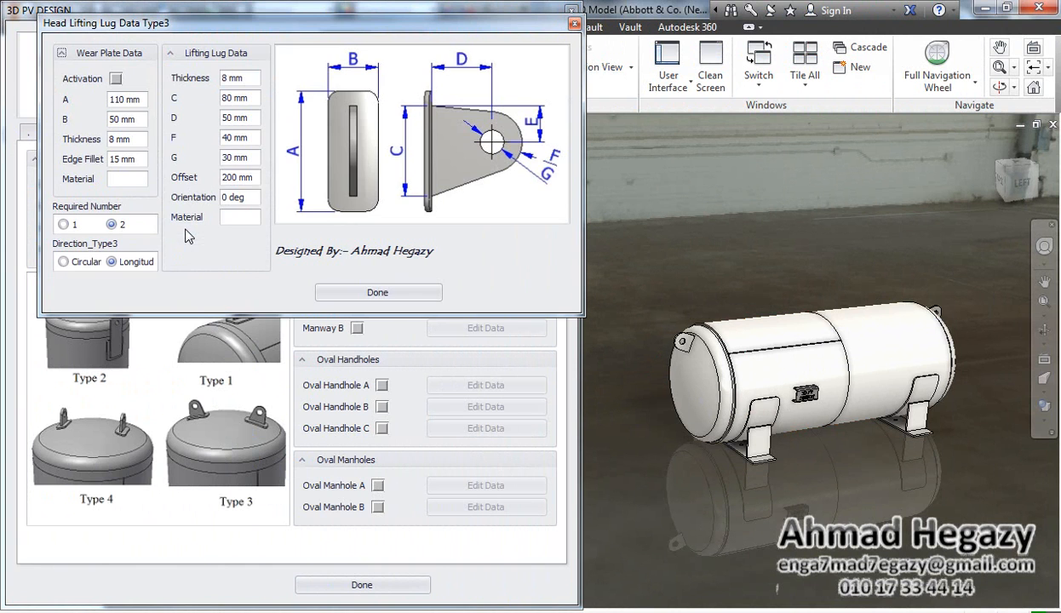
pyautogui.click(1043, 330)
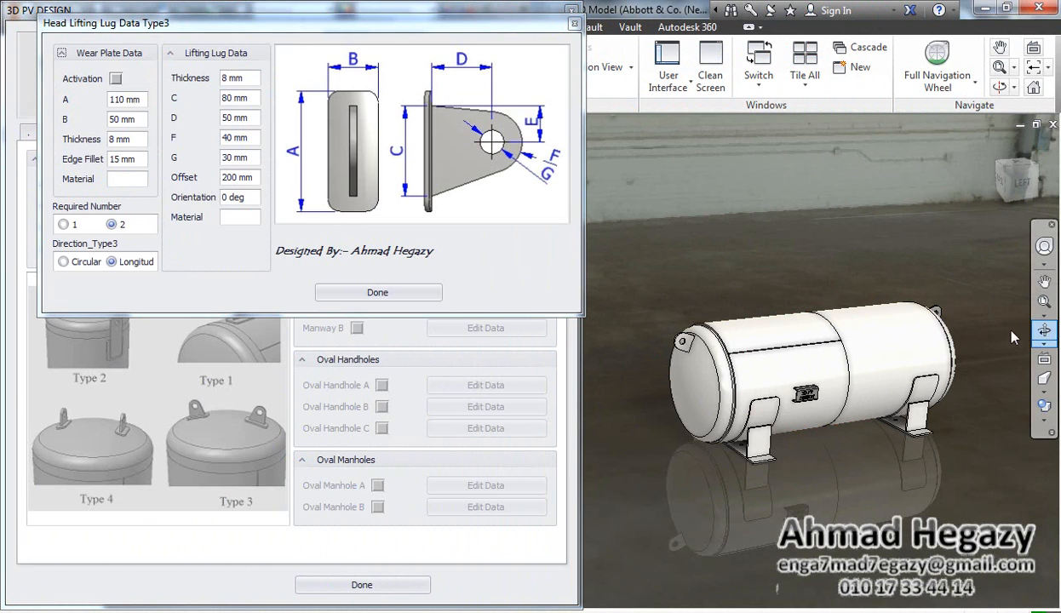
pyautogui.scroll(-4, 780, 341)
pyautogui.scroll(1, 774, 345)
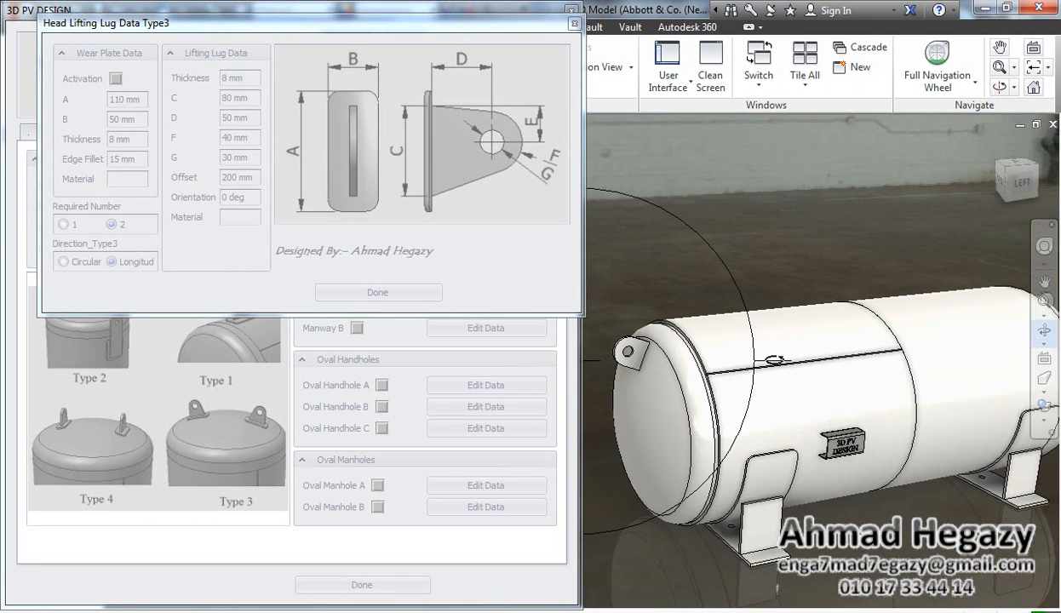
pyautogui.moveTo(766, 362); pyautogui.dragTo(760, 275)
pyautogui.press('Escape')
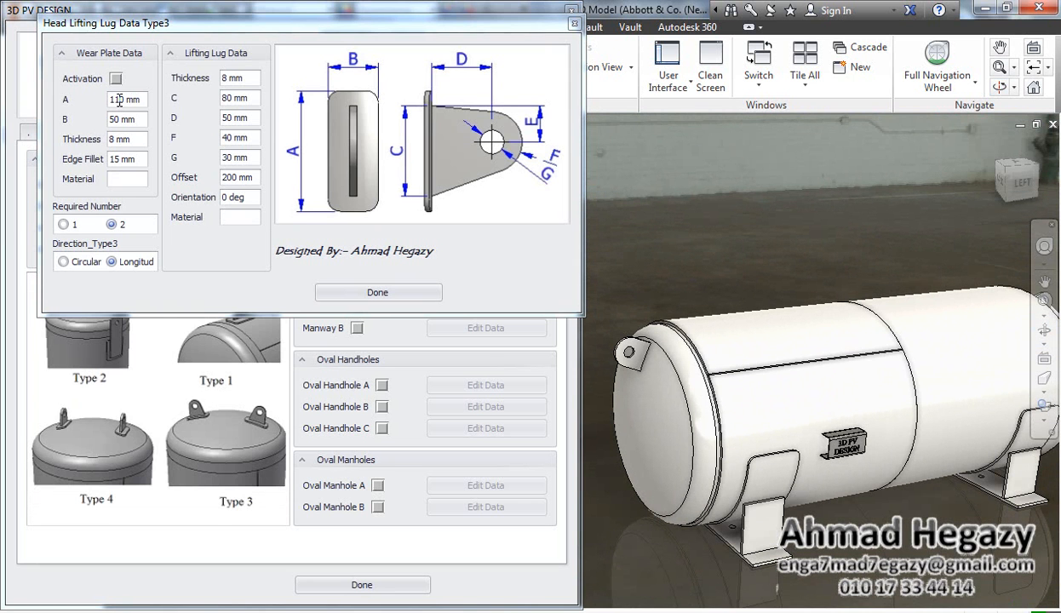
pyautogui.click(116, 79)
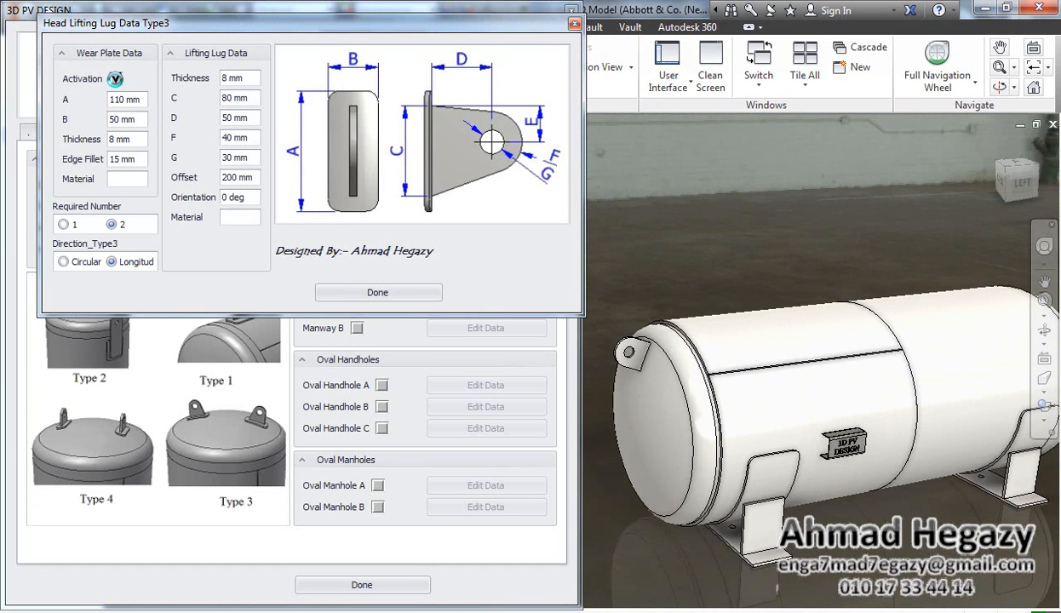
pyautogui.click(74, 261)
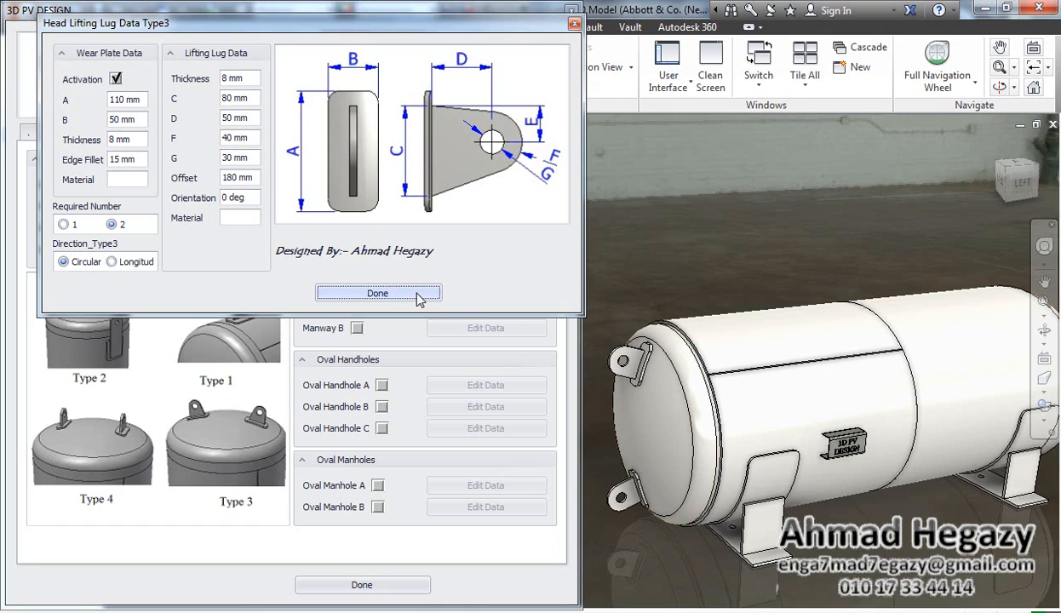
pyautogui.click(377, 293)
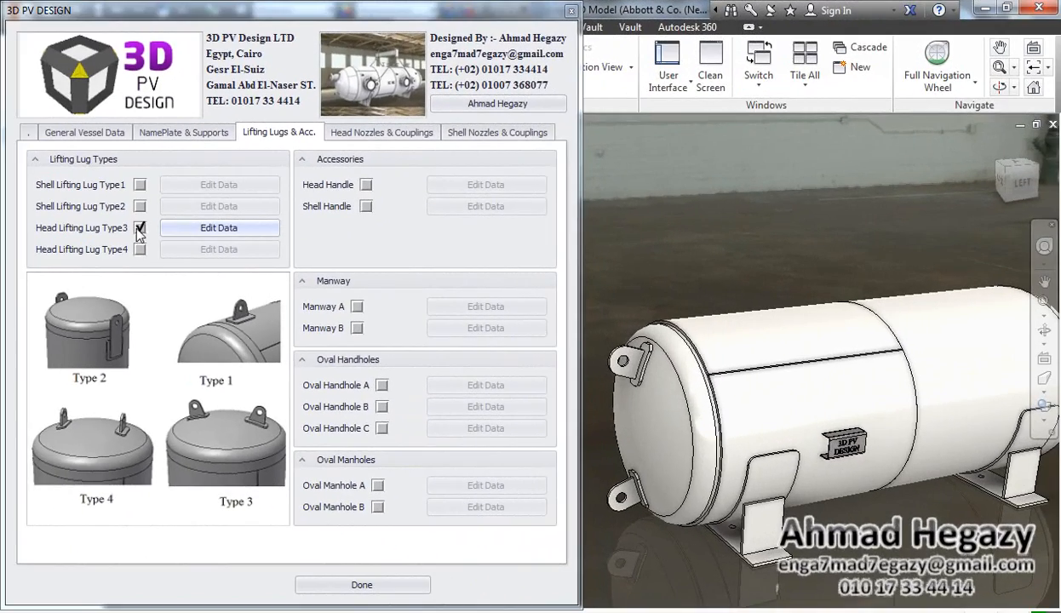
# Remove Head Lifting Lug Type3 from the vessel
pyautogui.click(403, 182)
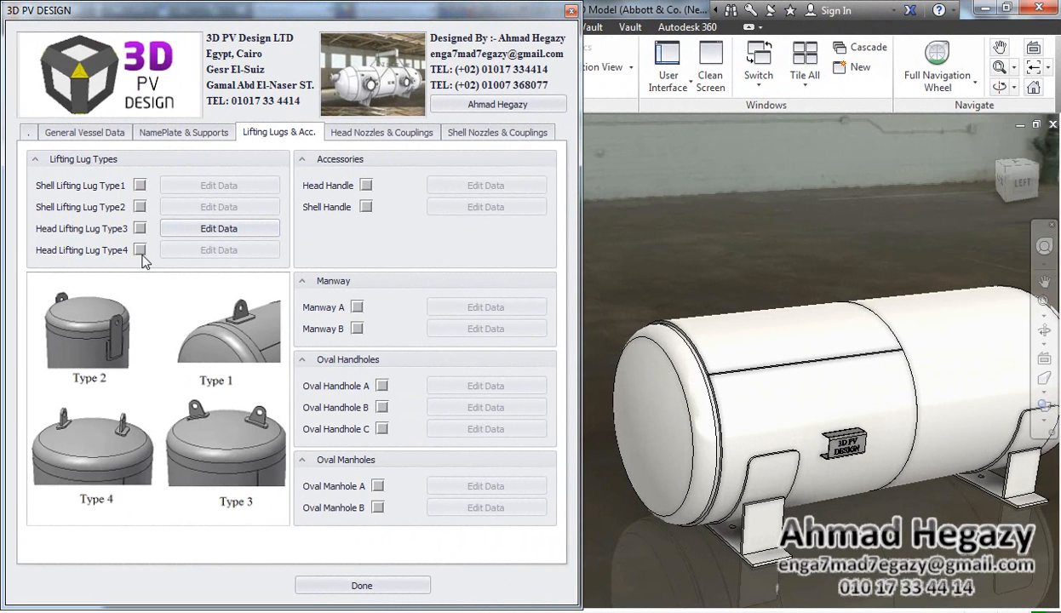
# Try Head Lifting Lug Type4 on the vessel, review its lug data and remove it again
pyautogui.click(140, 250)
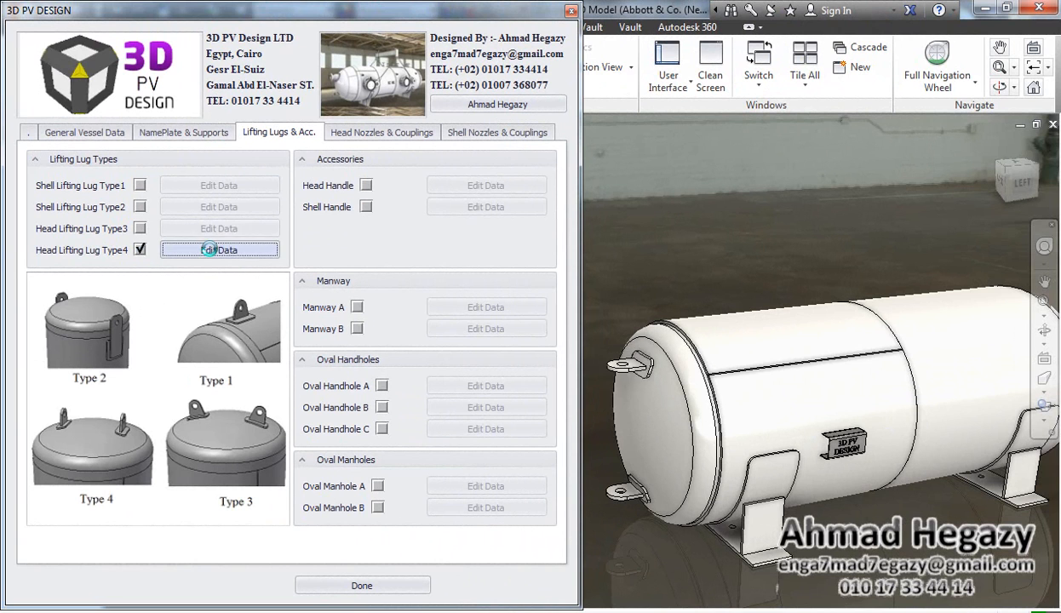
pyautogui.click(208, 252)
pyautogui.moveTo(374, 145); pyautogui.dragTo(199, 133)
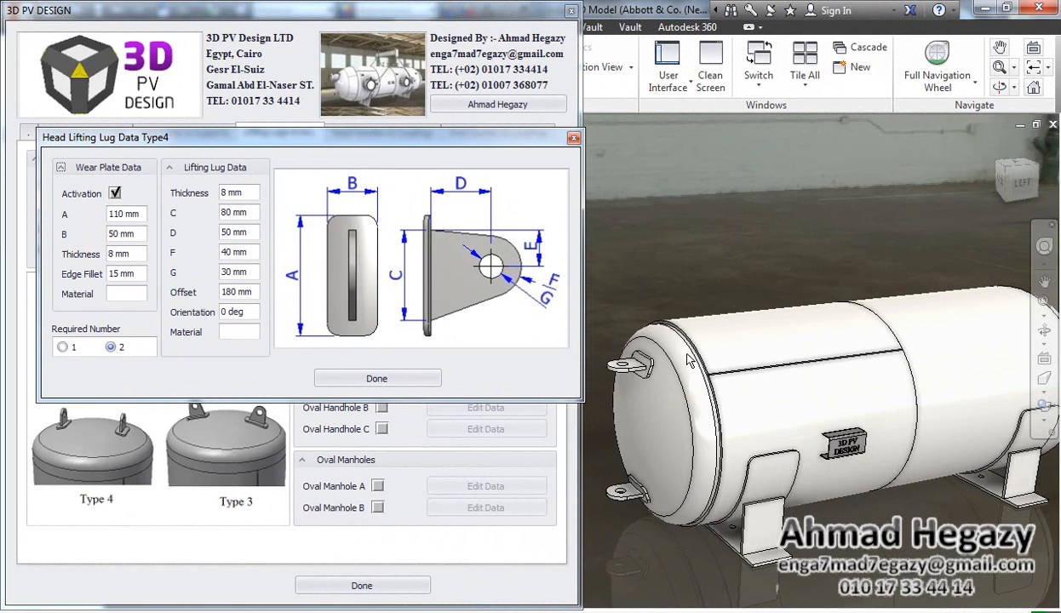
pyautogui.click(379, 378)
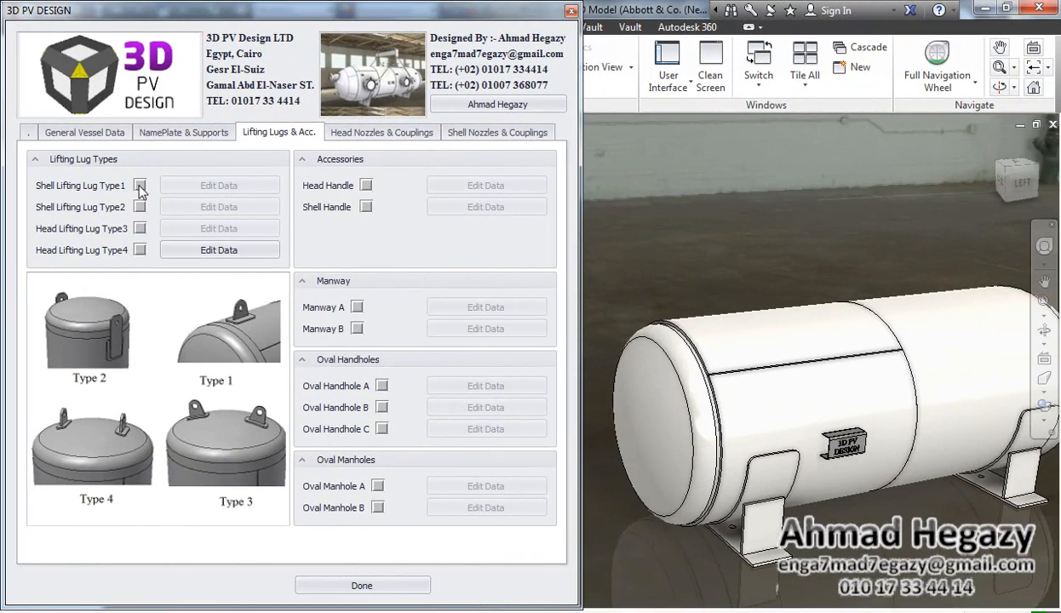
# Activate Shell Lifting Lug Type1 on the vessel and inspect the lugs from the other end
pyautogui.click(140, 186)
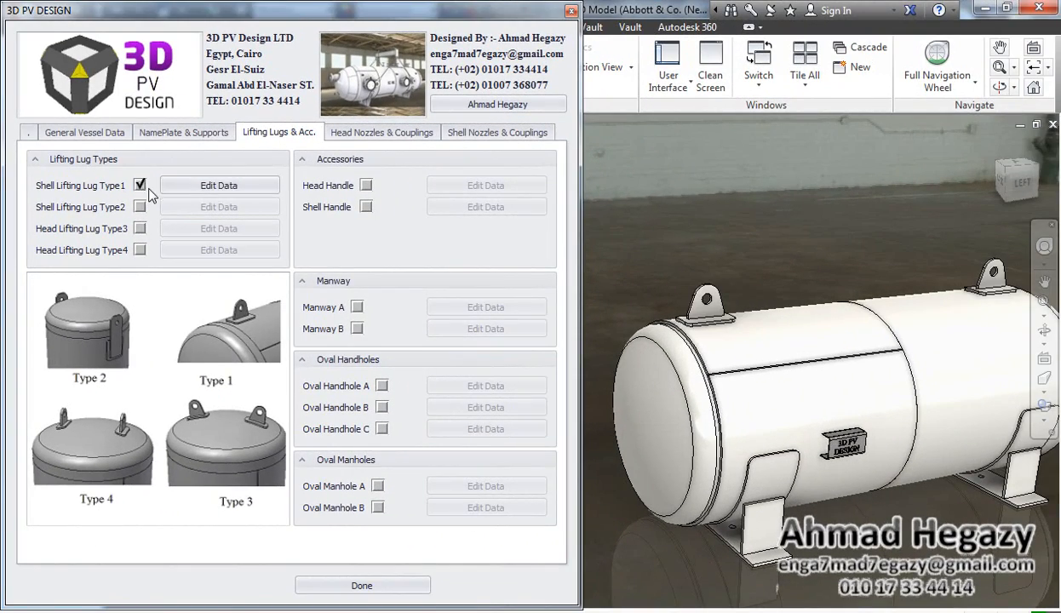
pyautogui.click(1044, 331)
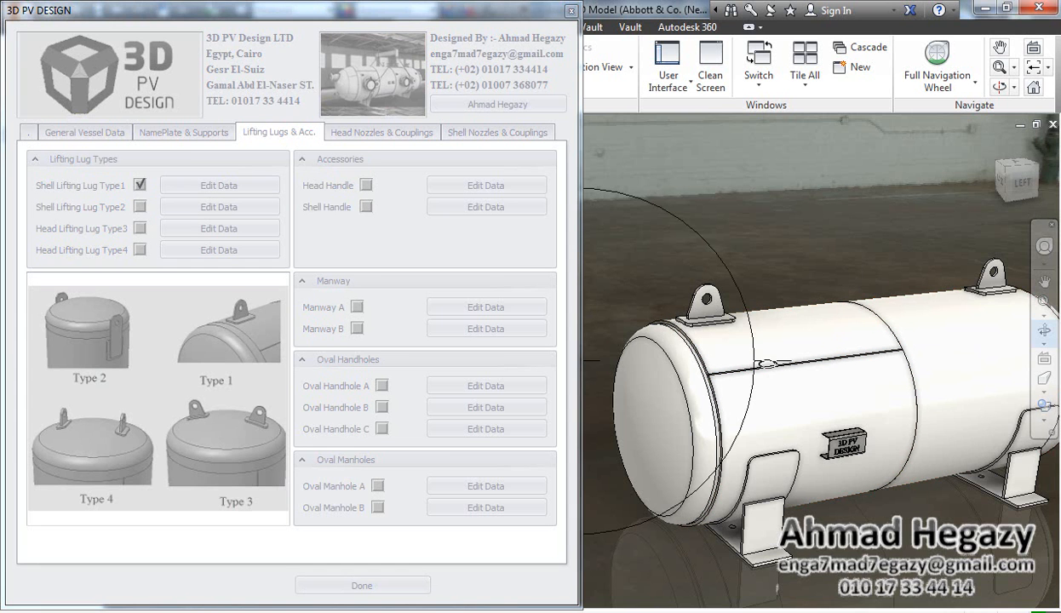
pyautogui.moveTo(771, 361)
pyautogui.mouseDown()
pyautogui.moveTo(684, 381)
pyautogui.moveTo(720, 397)
pyautogui.moveTo(728, 359)
pyautogui.moveTo(761, 358)
pyautogui.mouseUp()
pyautogui.moveTo(761, 359); pyautogui.dragTo(764, 353)
pyautogui.rightClick(765, 262)
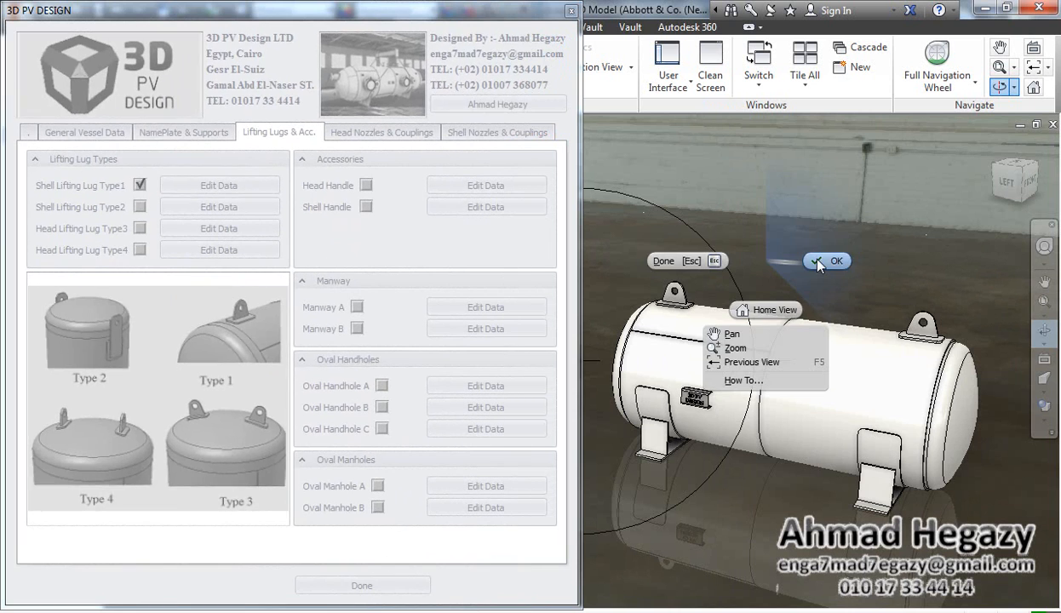
pyautogui.click(817, 264)
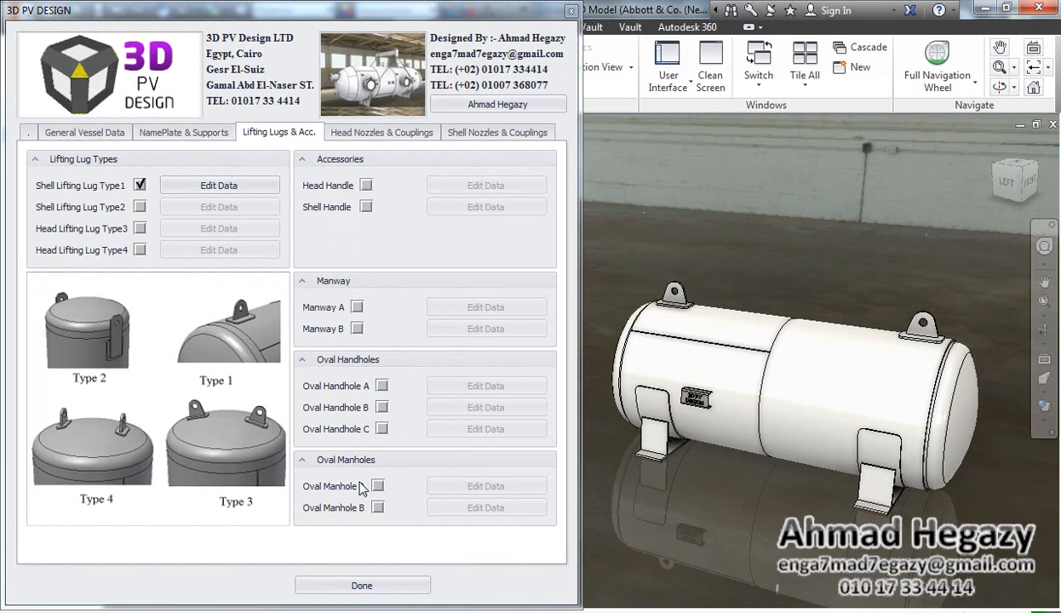
# Add Oval Handhole A to the shell, set its Location to 750 mm and accept the data
pyautogui.click(382, 385)
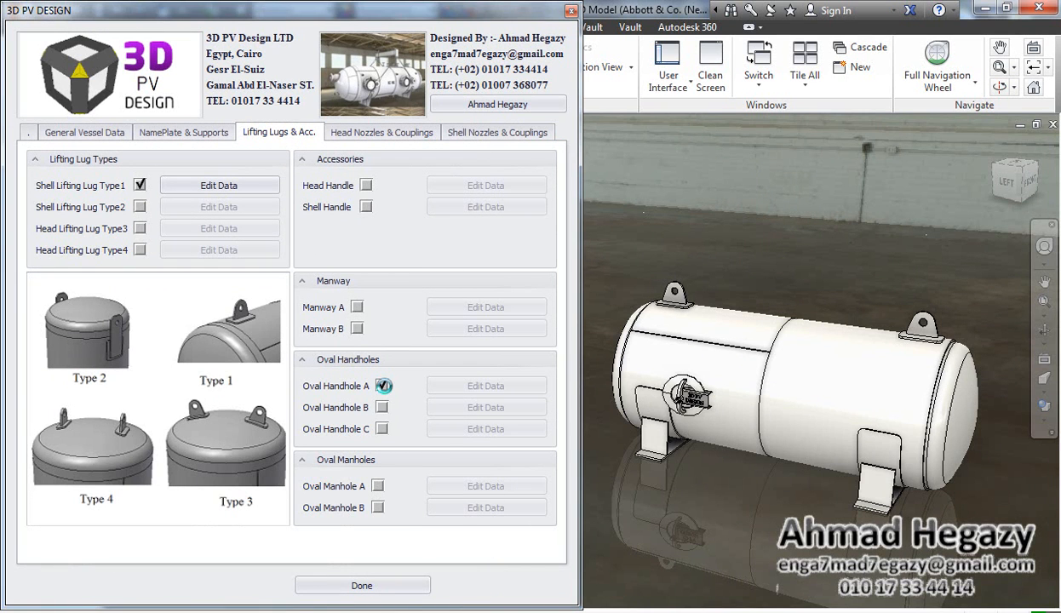
pyautogui.click(452, 383)
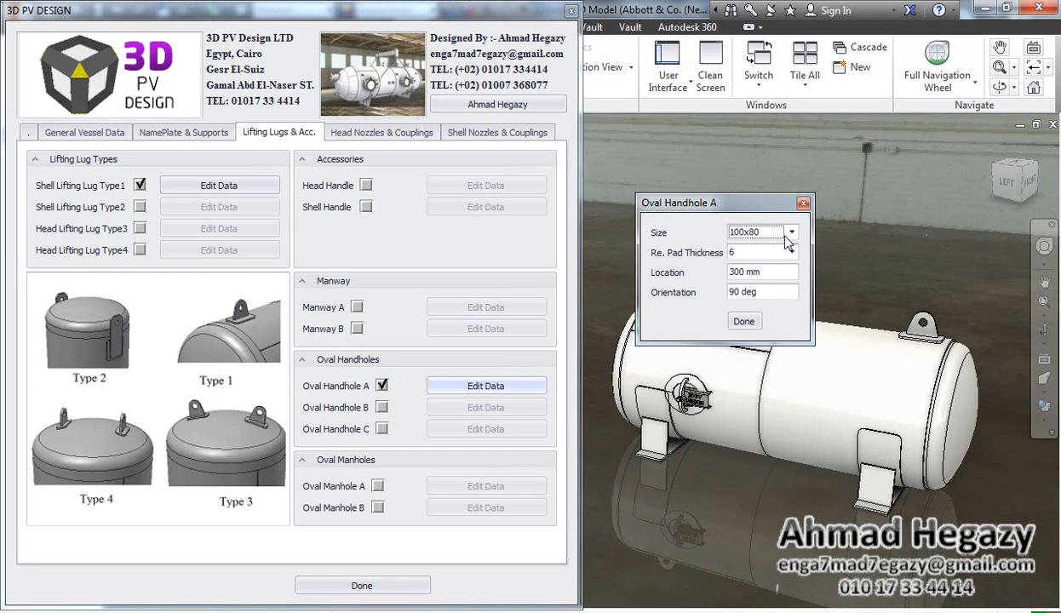
pyautogui.click(753, 273)
pyautogui.write('75')
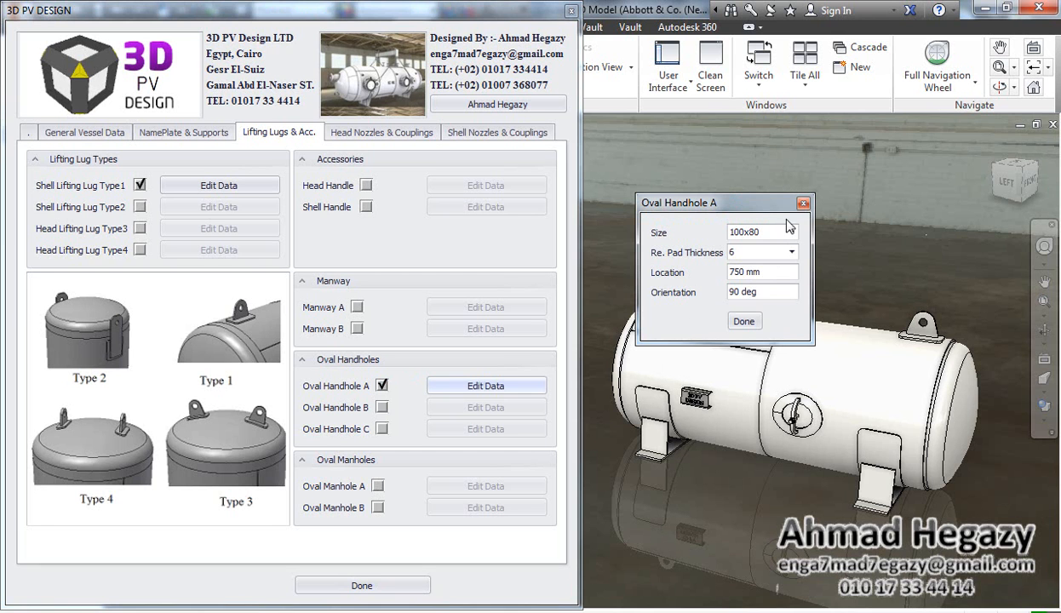
pyautogui.click(769, 234)
pyautogui.click(732, 315)
pyautogui.click(734, 316)
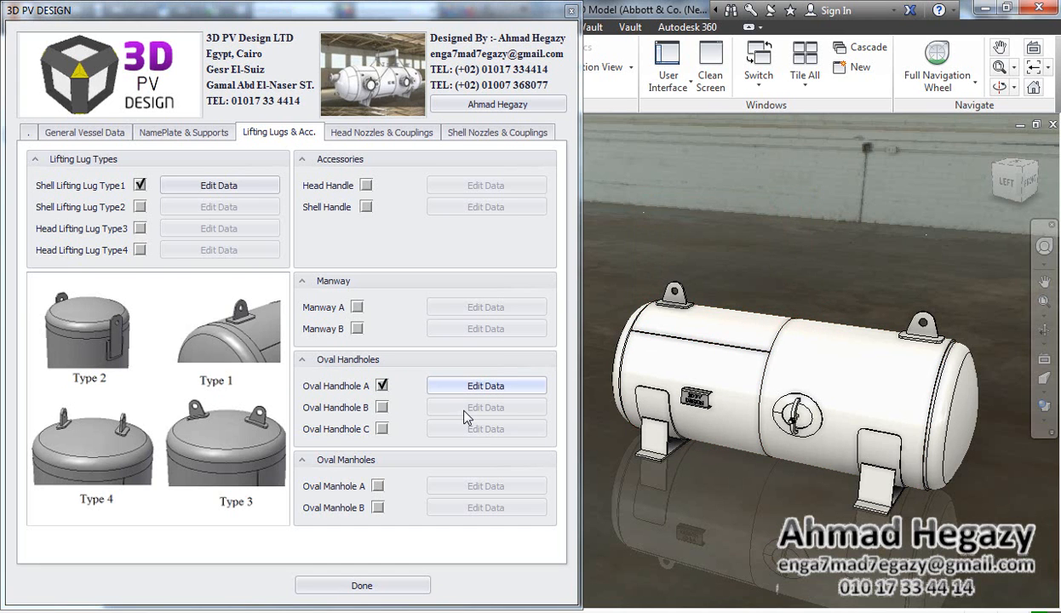
# Add the Mid Coupling to the left/top head and accept its coupling data
pyautogui.click(381, 132)
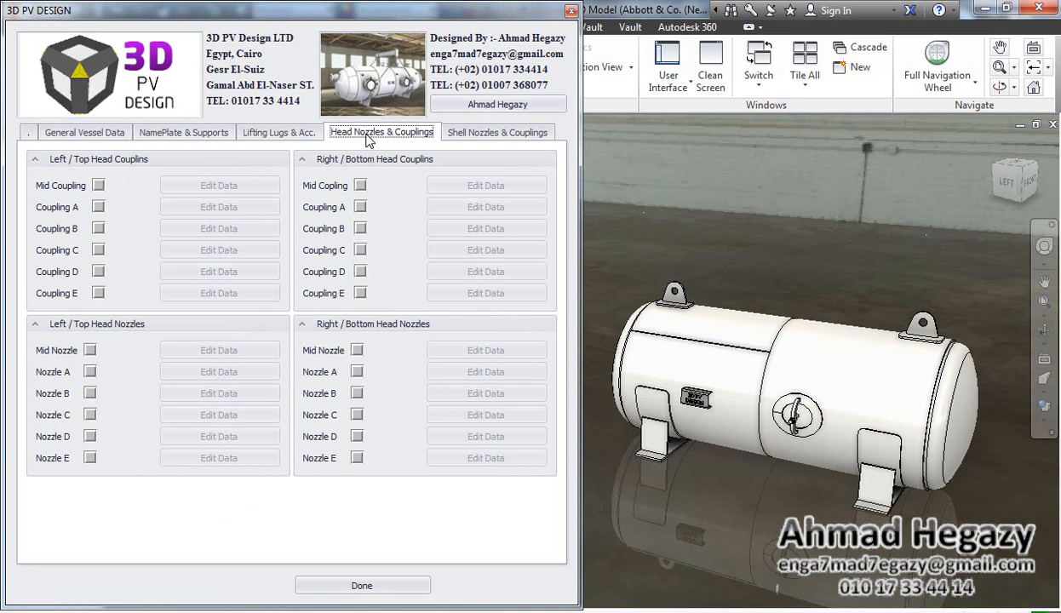
pyautogui.click(1044, 331)
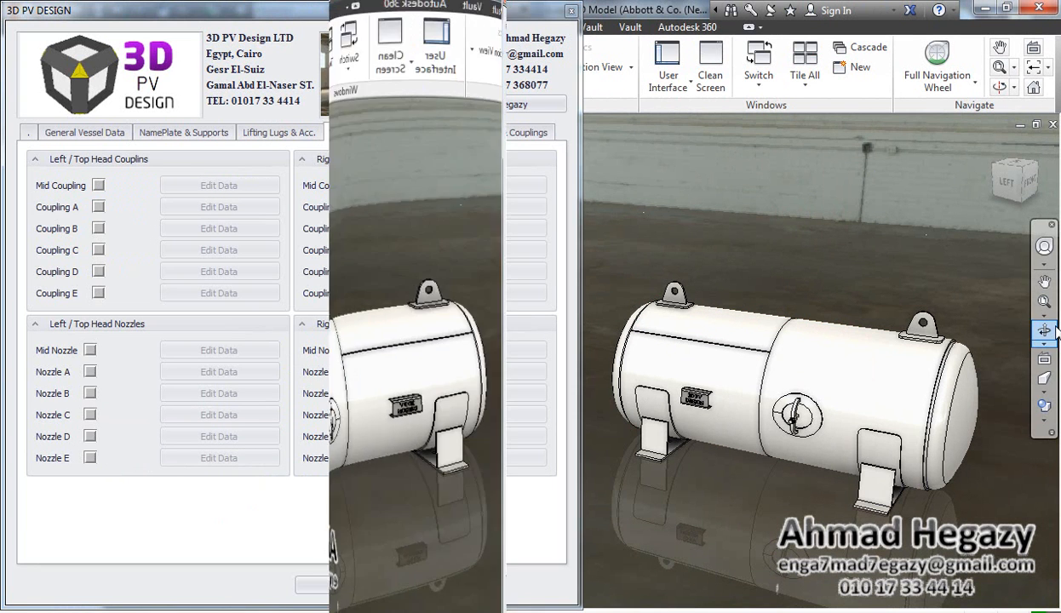
pyautogui.moveTo(779, 357); pyautogui.dragTo(736, 259)
pyautogui.press('Escape')
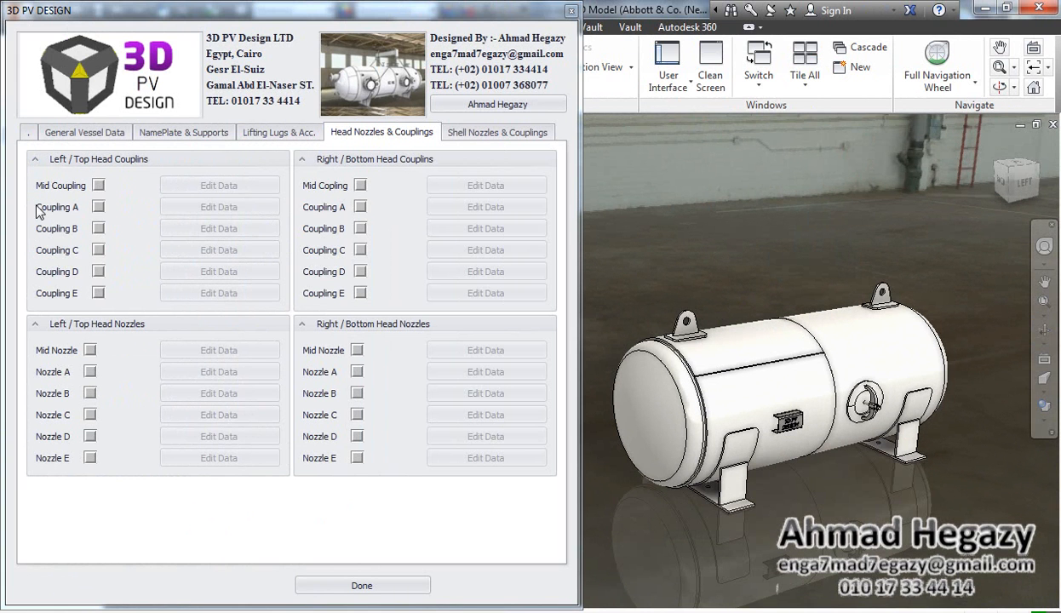
pyautogui.click(98, 185)
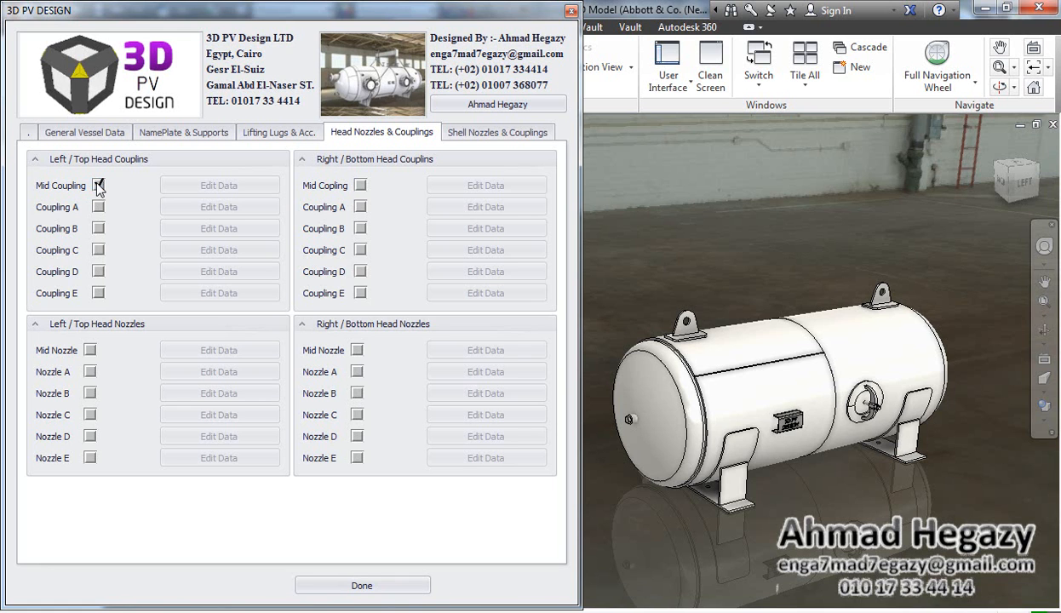
pyautogui.click(204, 186)
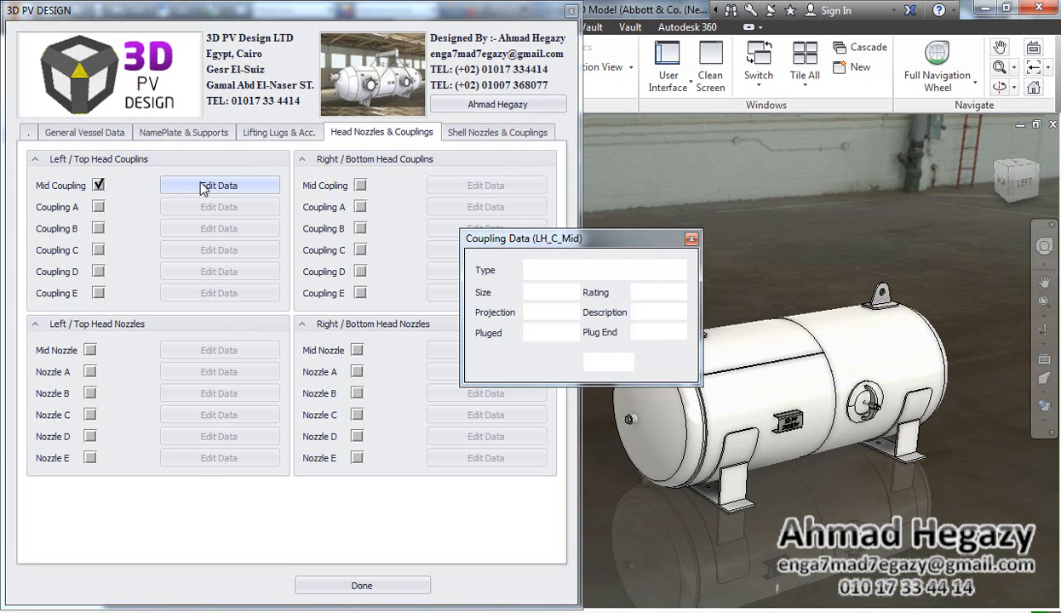
pyautogui.moveTo(512, 238); pyautogui.dragTo(268, 208)
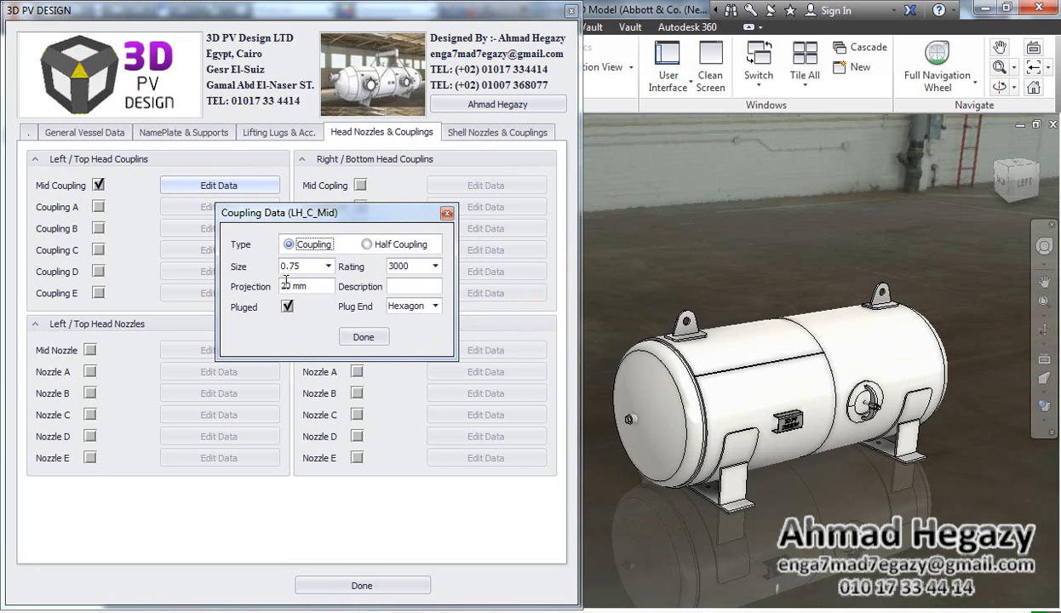
pyautogui.click(347, 336)
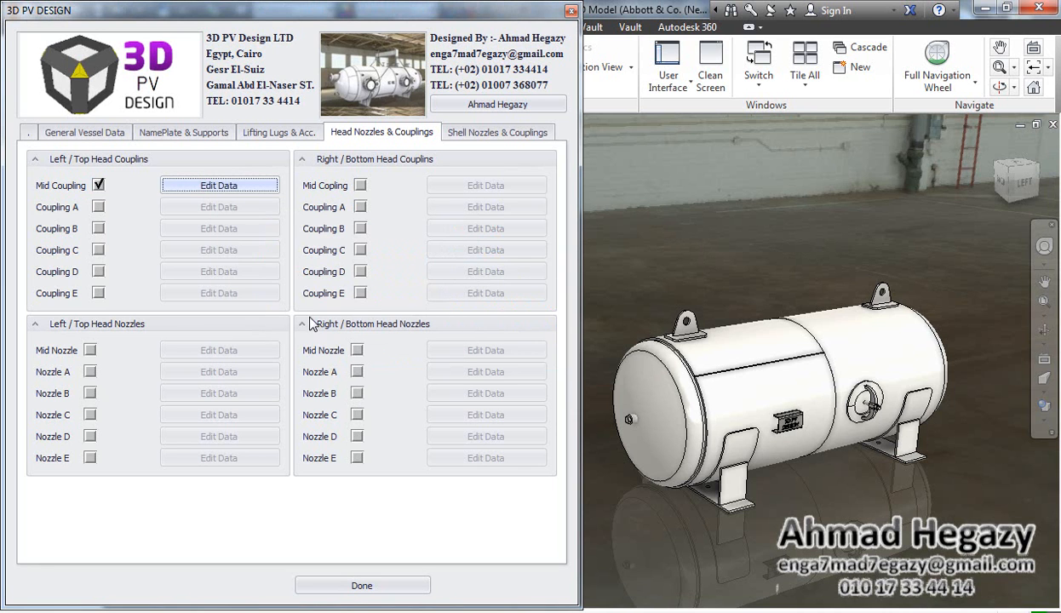
# Add Coupling A to the left/top head, inspect it up close and accept its data
pyautogui.click(97, 207)
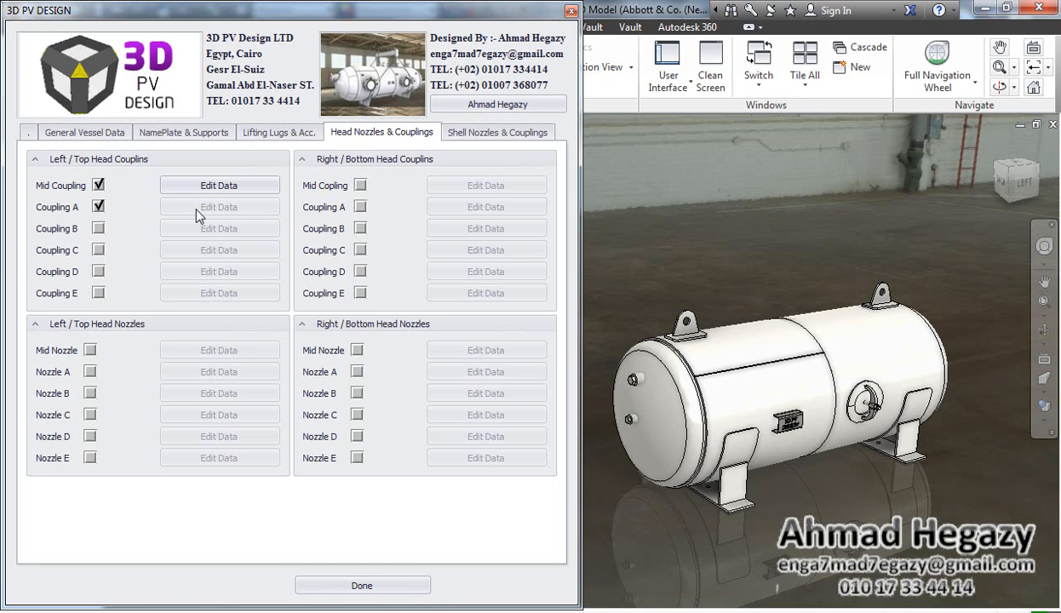
pyautogui.click(196, 209)
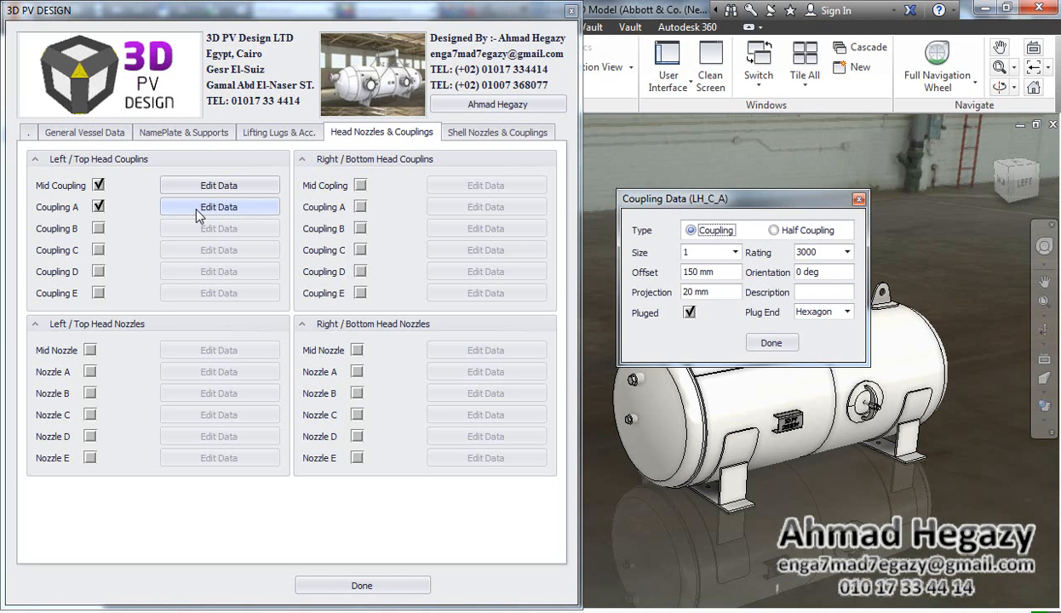
pyautogui.moveTo(773, 204); pyautogui.dragTo(460, 204)
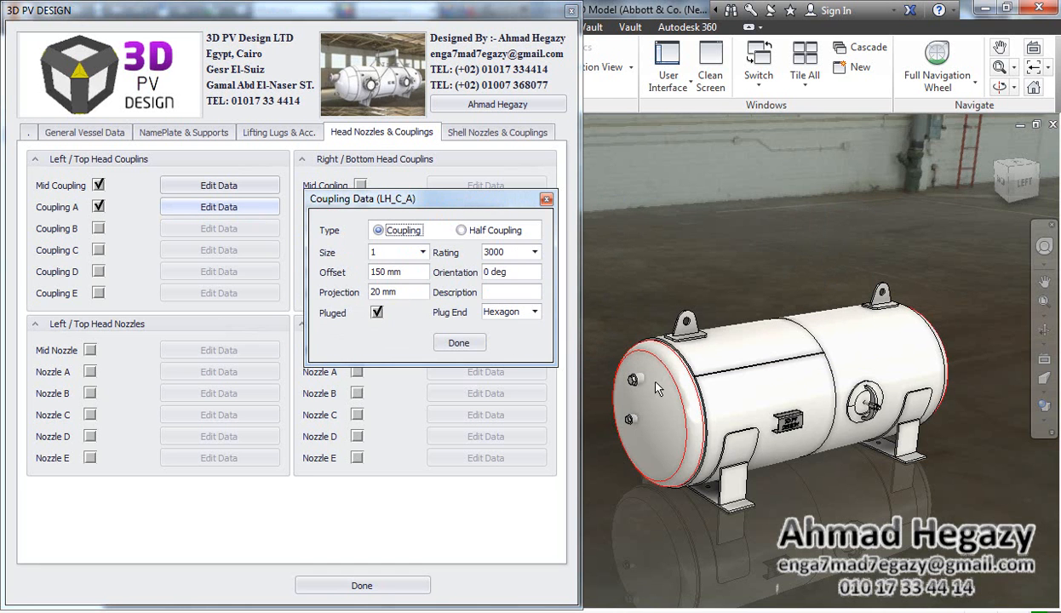
pyautogui.scroll(5, 656, 388)
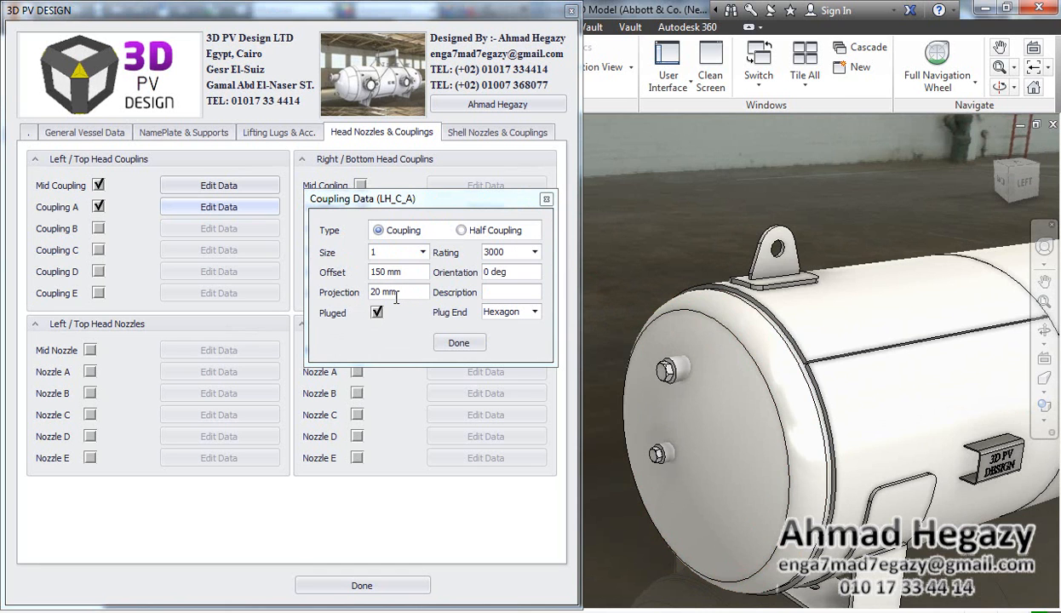
pyautogui.click(468, 343)
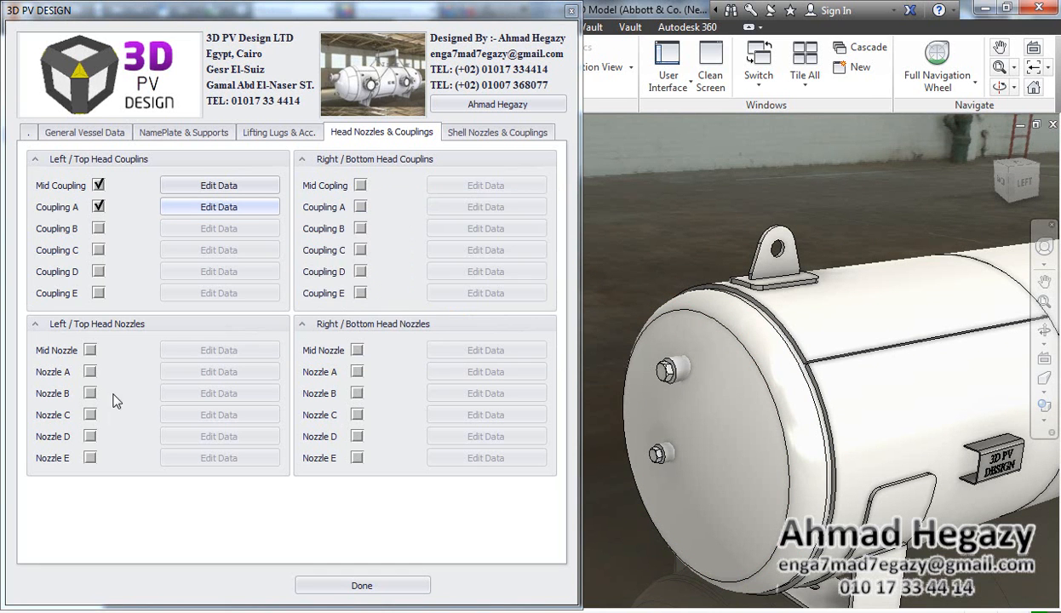
# Add Nozzle A to the left/top head with a DN 50, PN 10 flange of type WN RF and deactivate its attached blind
pyautogui.click(91, 372)
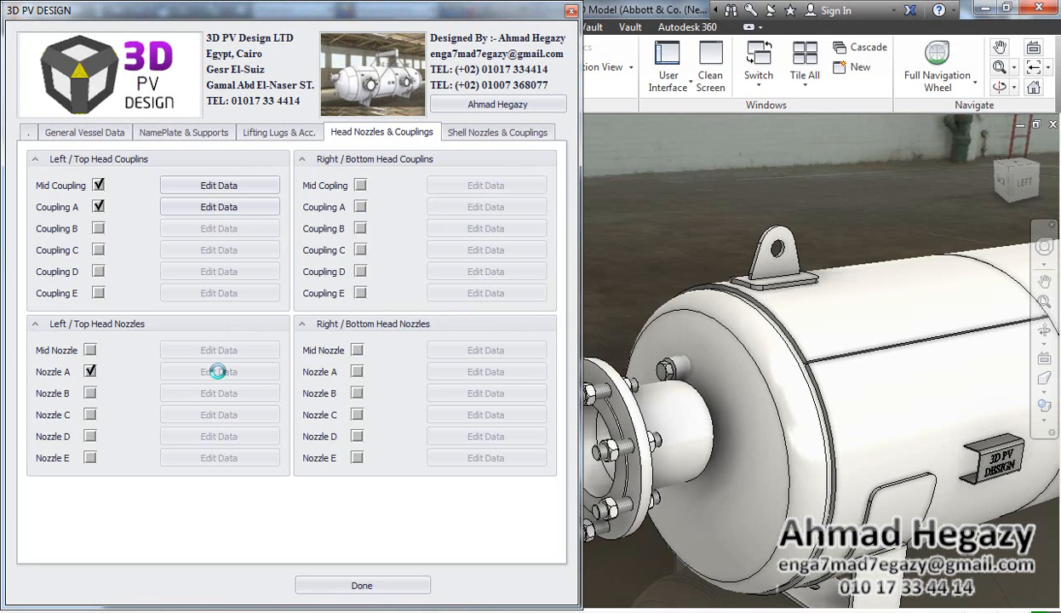
pyautogui.click(218, 372)
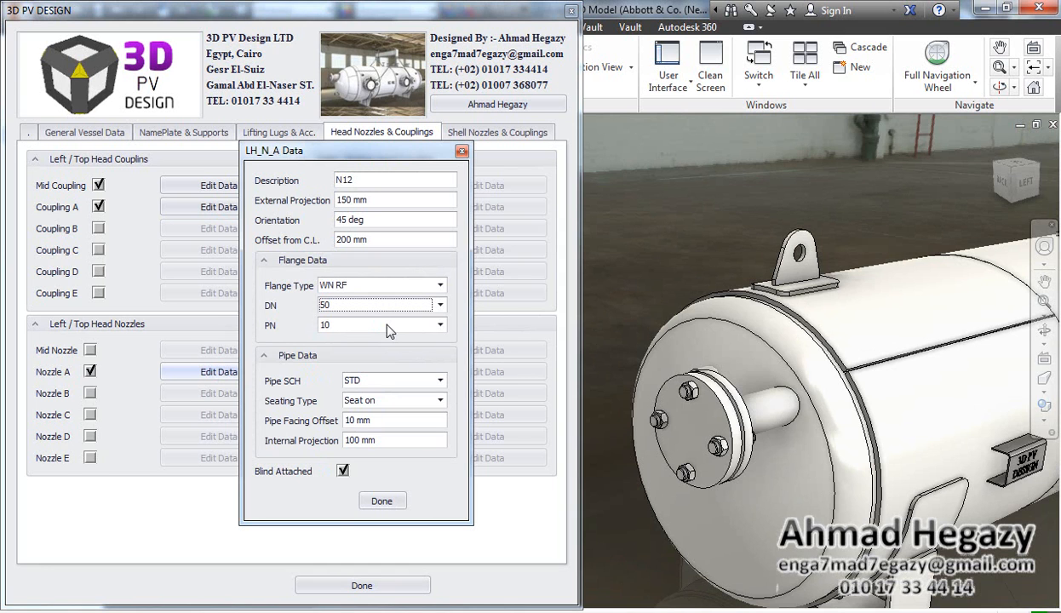
pyautogui.click(342, 471)
pyautogui.click(417, 286)
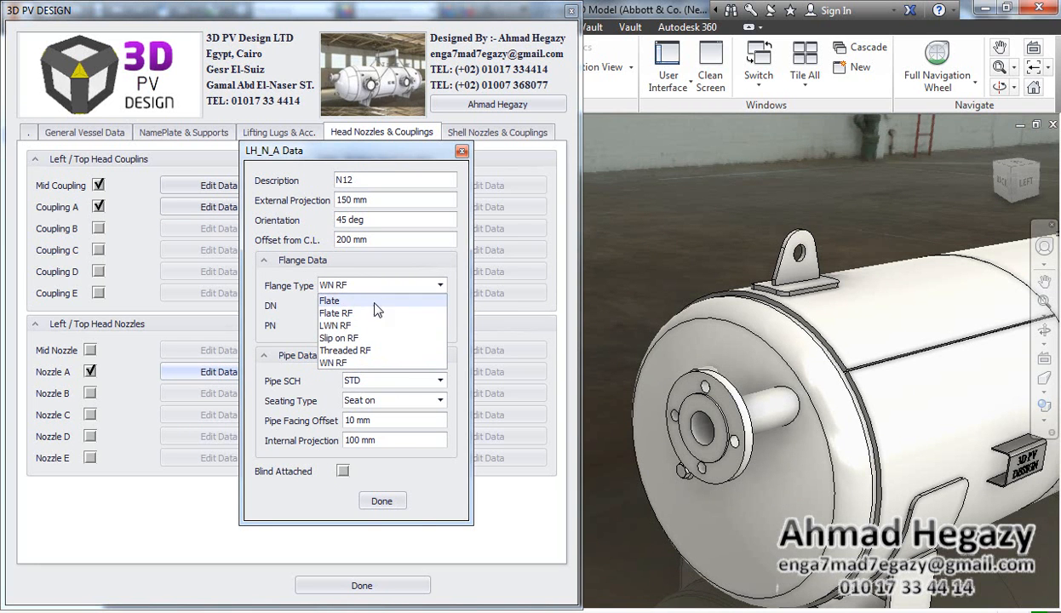
pyautogui.click(404, 486)
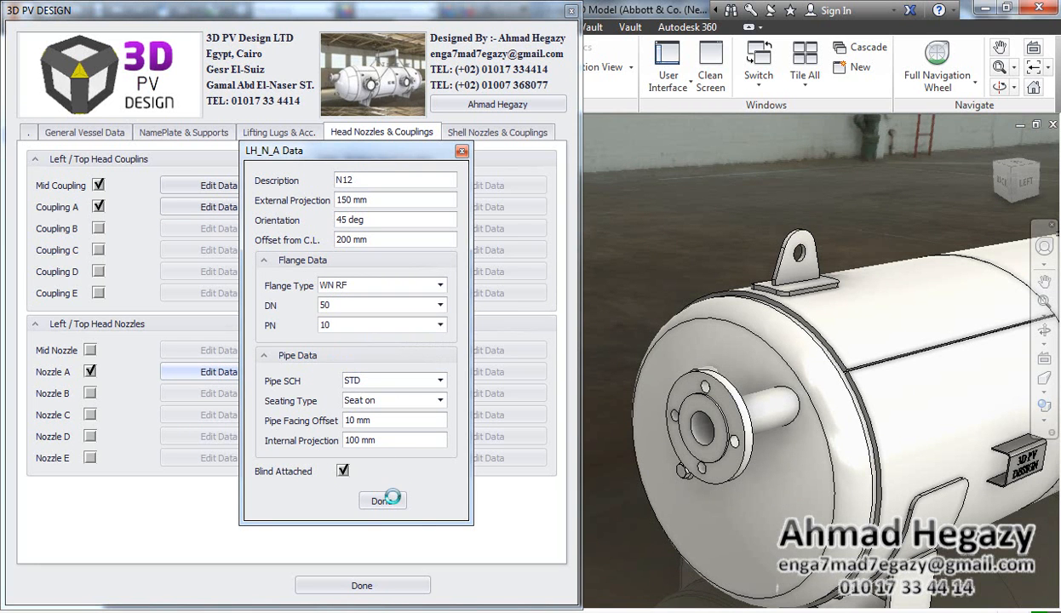
pyautogui.click(342, 471)
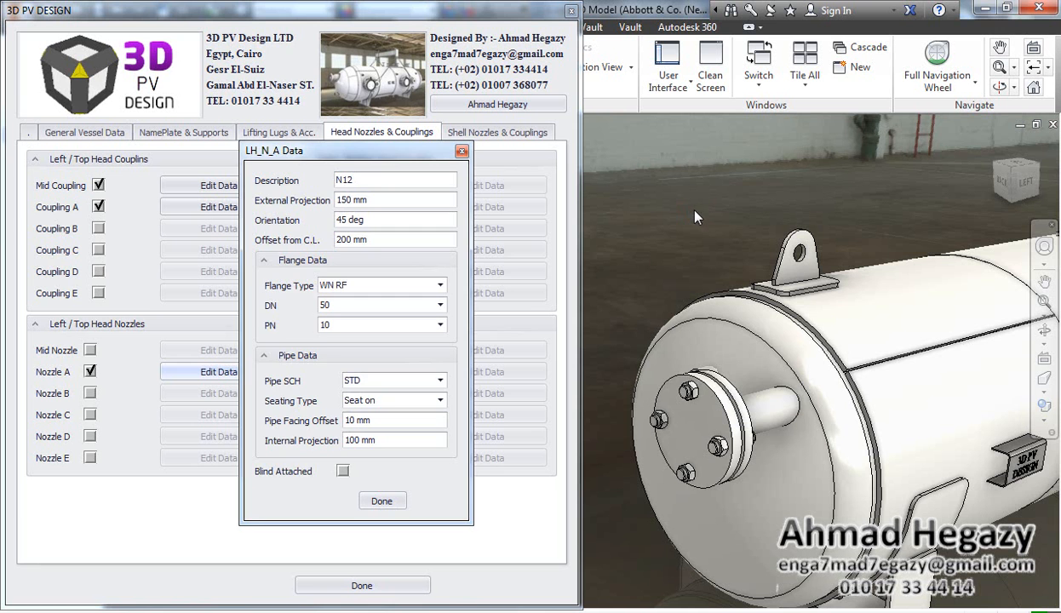
# Inspect Nozzle A on the left/top head, set its Orientation to 180 and accept the nozzle data
pyautogui.click(1045, 334)
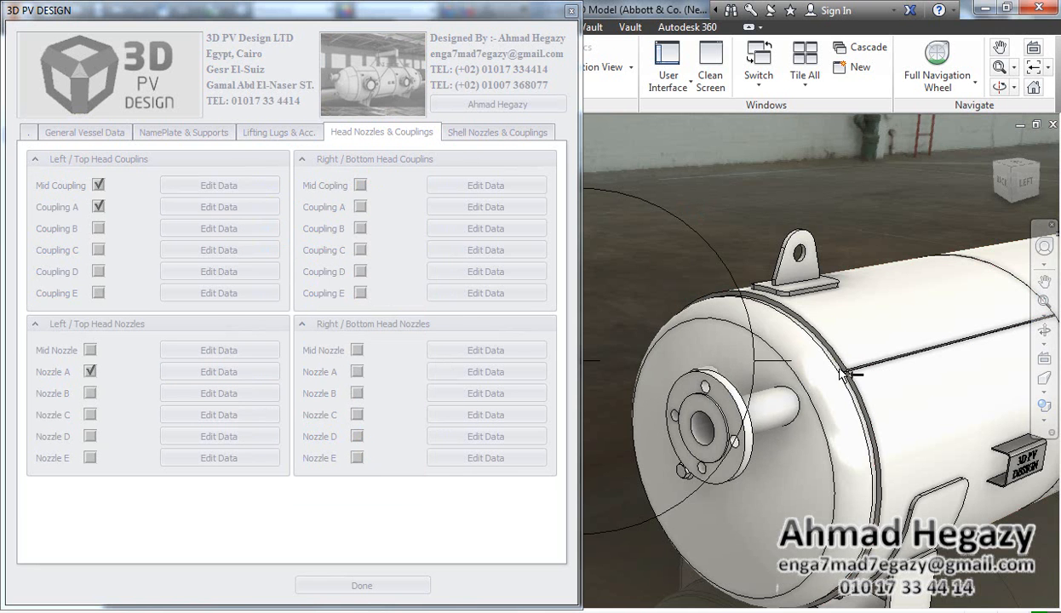
pyautogui.moveTo(746, 355); pyautogui.dragTo(776, 366)
pyautogui.scroll(-3, 776, 366)
pyautogui.moveTo(789, 259); pyautogui.dragTo(775, 253, button='middle')
pyautogui.rightClick(776, 253)
pyautogui.click(834, 252)
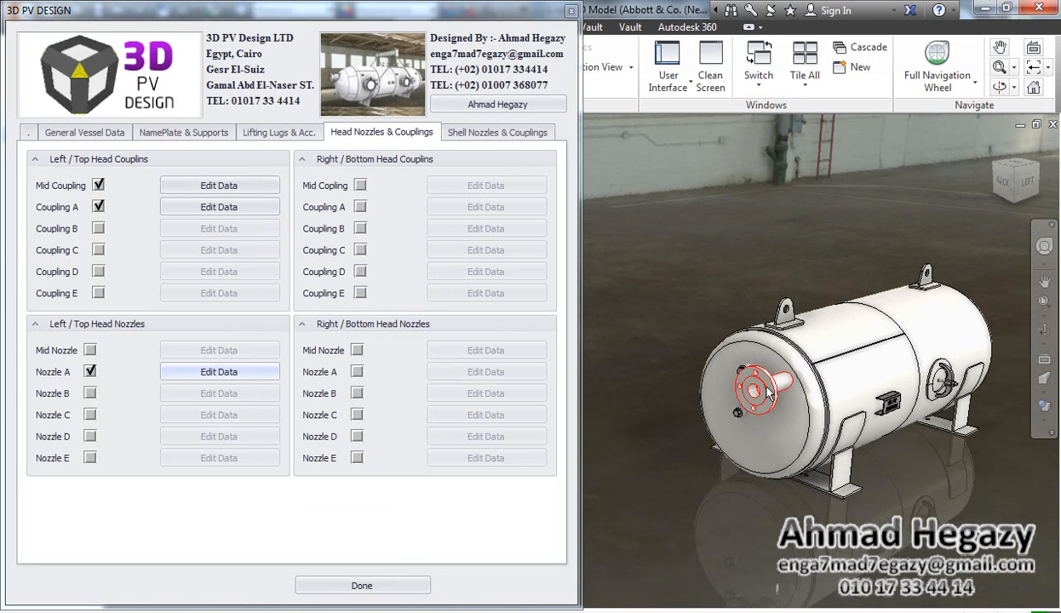
pyautogui.click(197, 372)
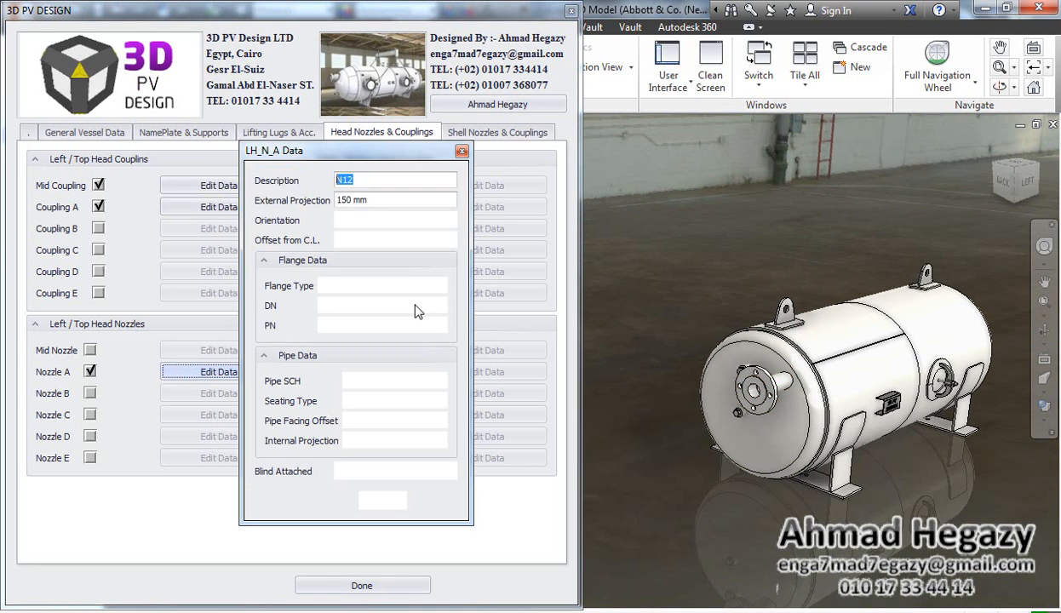
pyautogui.moveTo(377, 222); pyautogui.dragTo(312, 230)
pyautogui.press('BackSpace')
pyautogui.write('180')
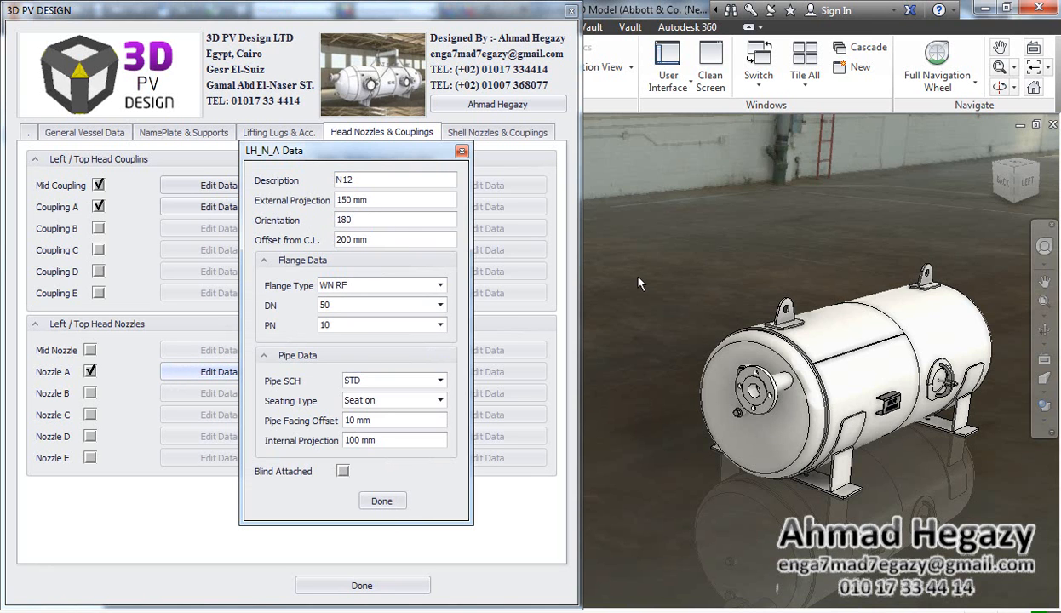
pyautogui.click(391, 502)
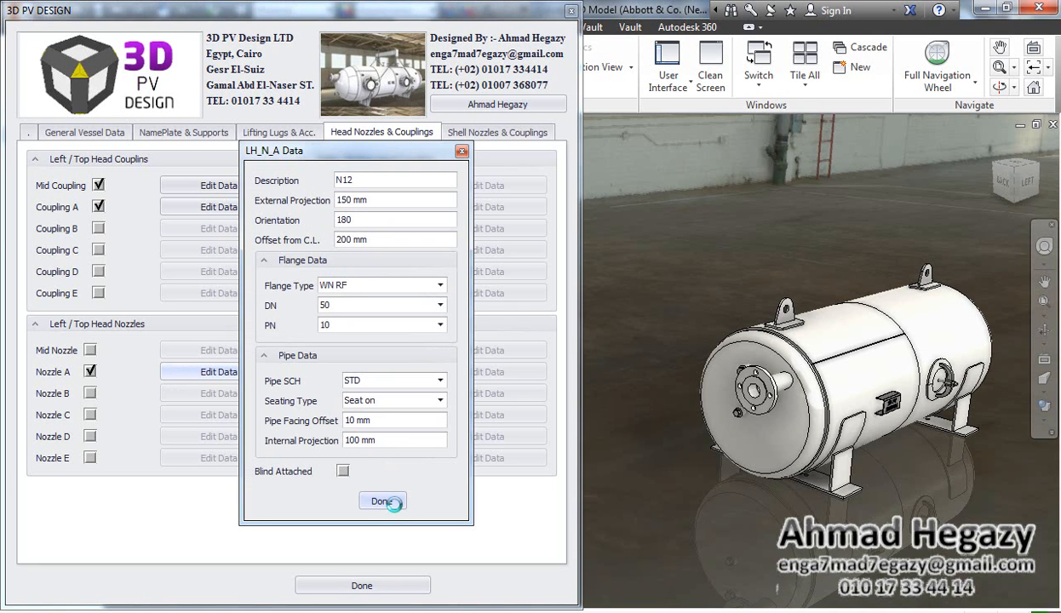
pyautogui.click(395, 507)
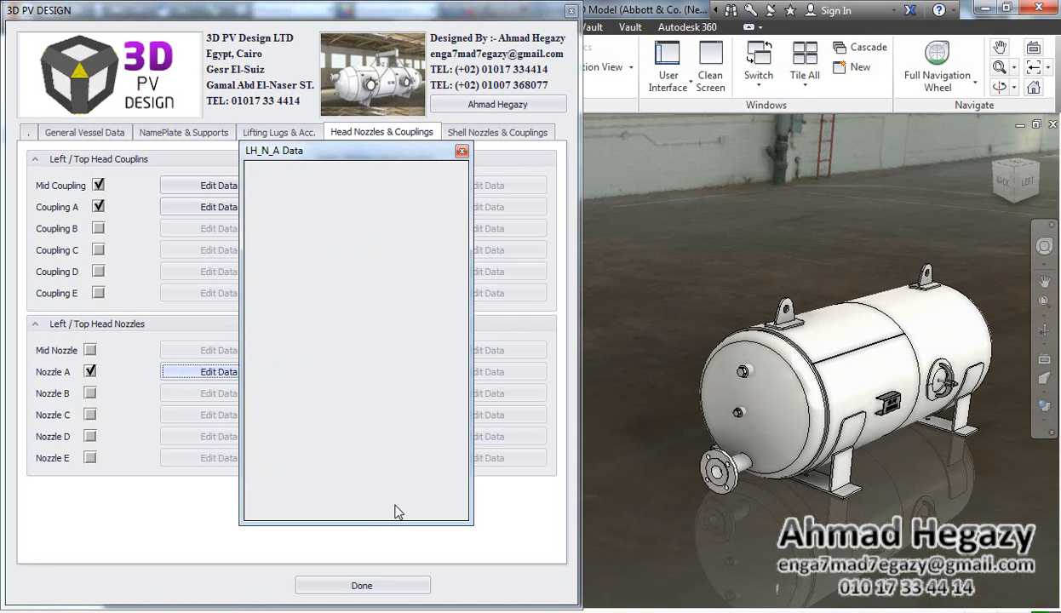
pyautogui.click(1045, 334)
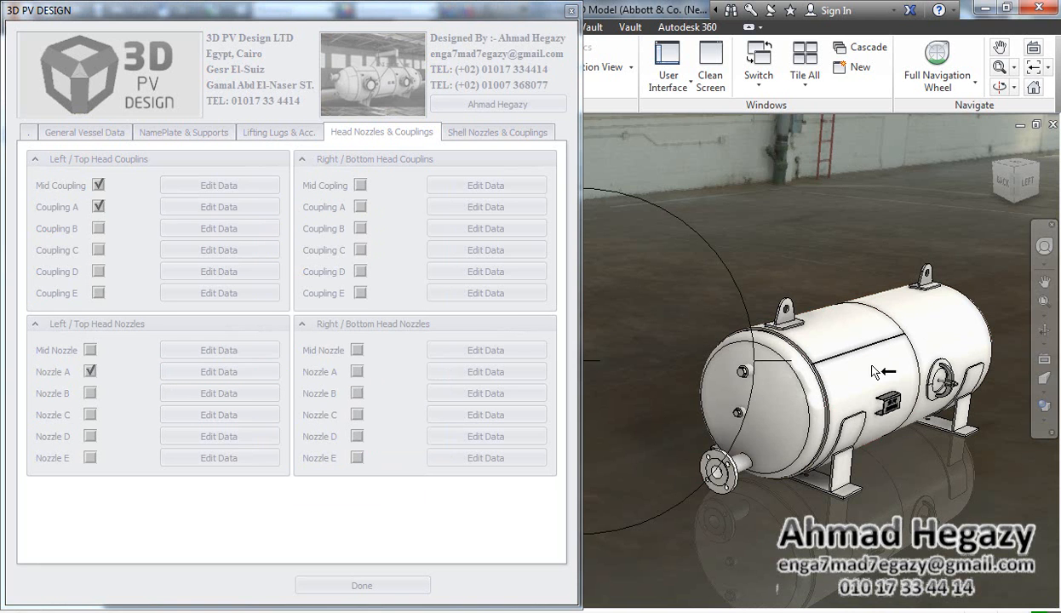
# Add the Mid Nozzle to the right/bottom head and accept its nozzle data
pyautogui.moveTo(759, 350); pyautogui.dragTo(819, 332)
pyautogui.press('Escape')
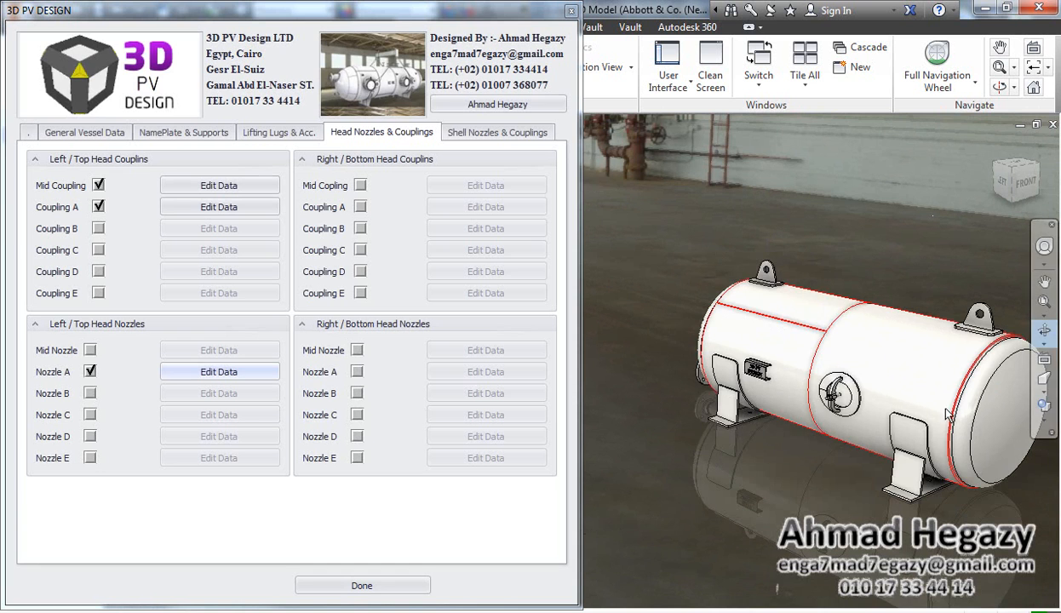
pyautogui.moveTo(1015, 375); pyautogui.dragTo(918, 381, button='middle')
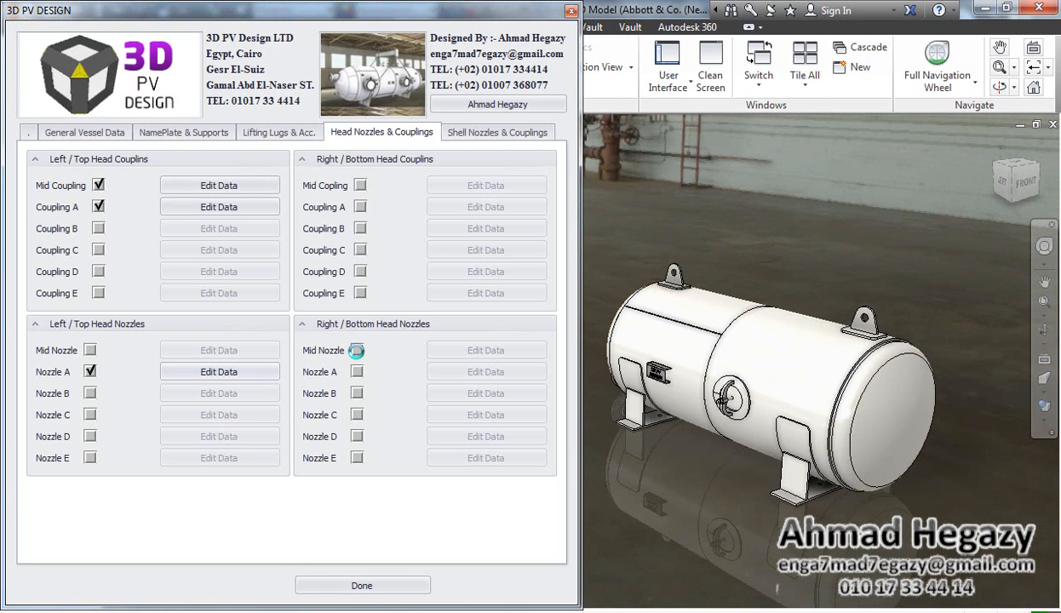
pyautogui.click(355, 350)
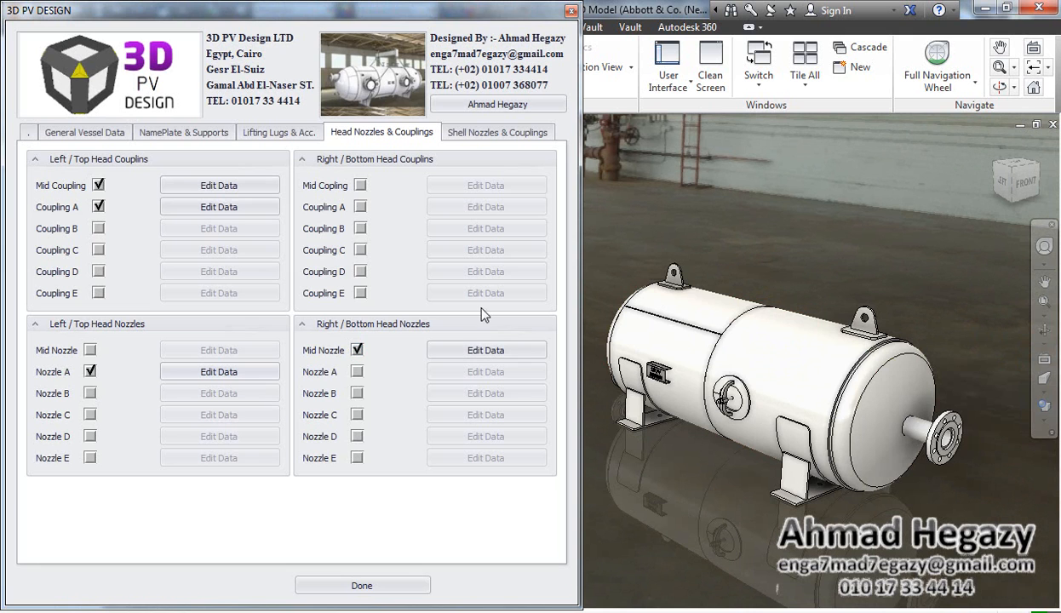
pyautogui.click(484, 350)
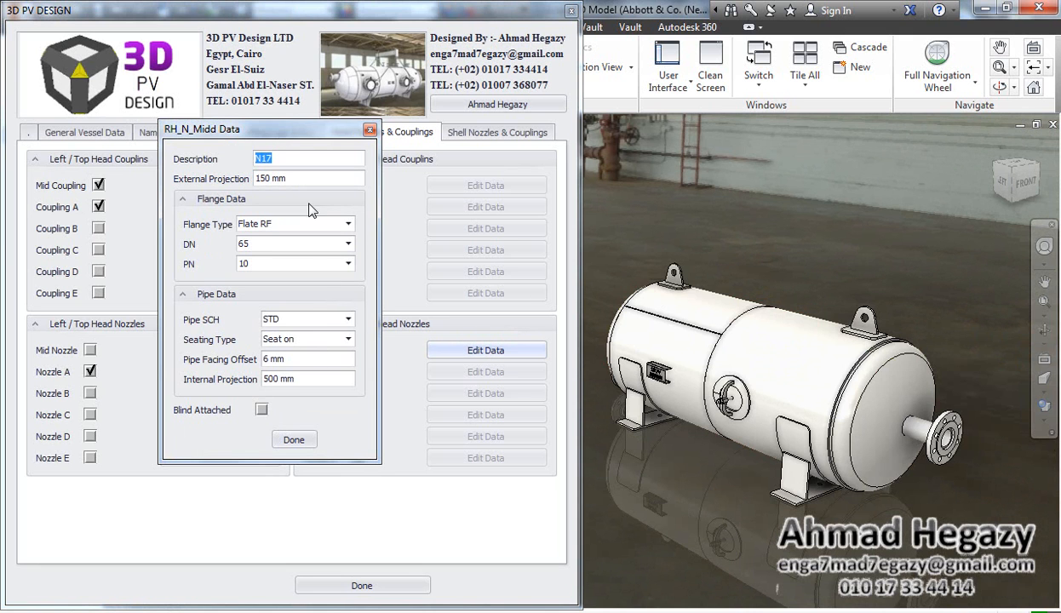
pyautogui.click(289, 439)
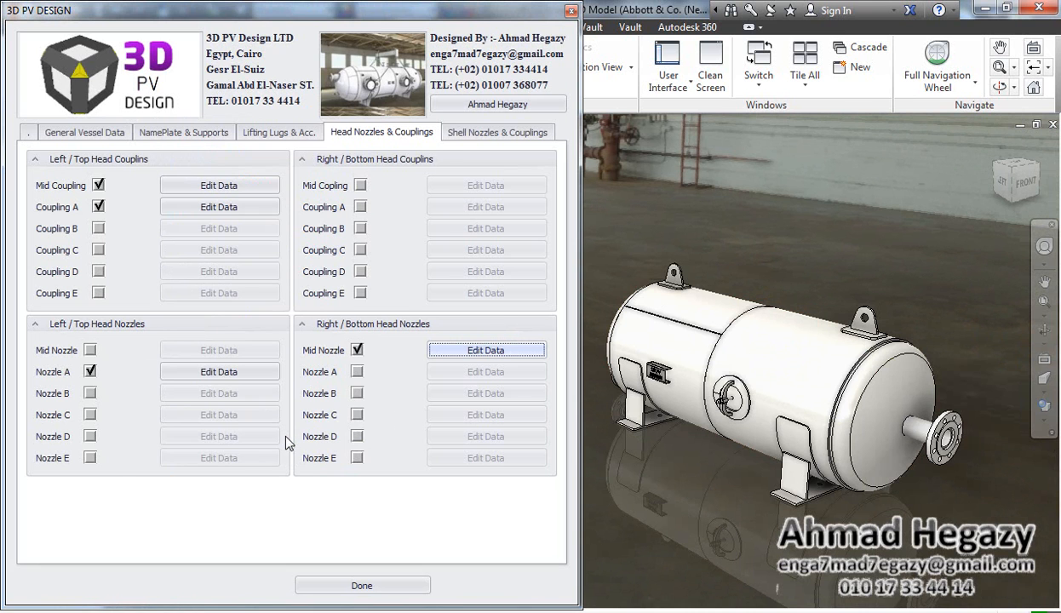
# Add Coupling A to the vessel shell and inspect it up close on the model
pyautogui.click(456, 136)
pyautogui.click(90, 185)
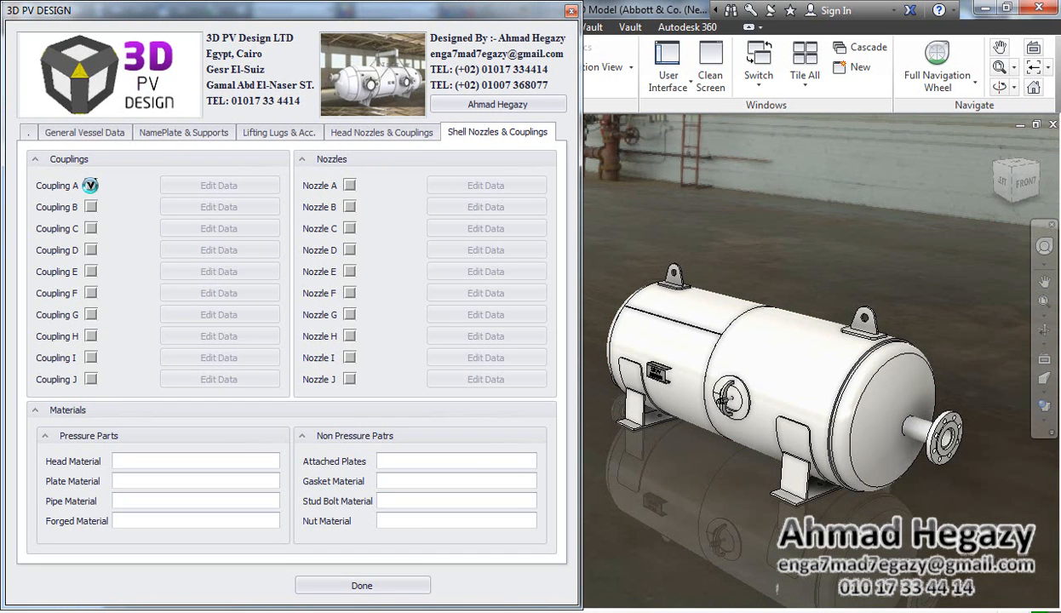
pyautogui.click(1044, 333)
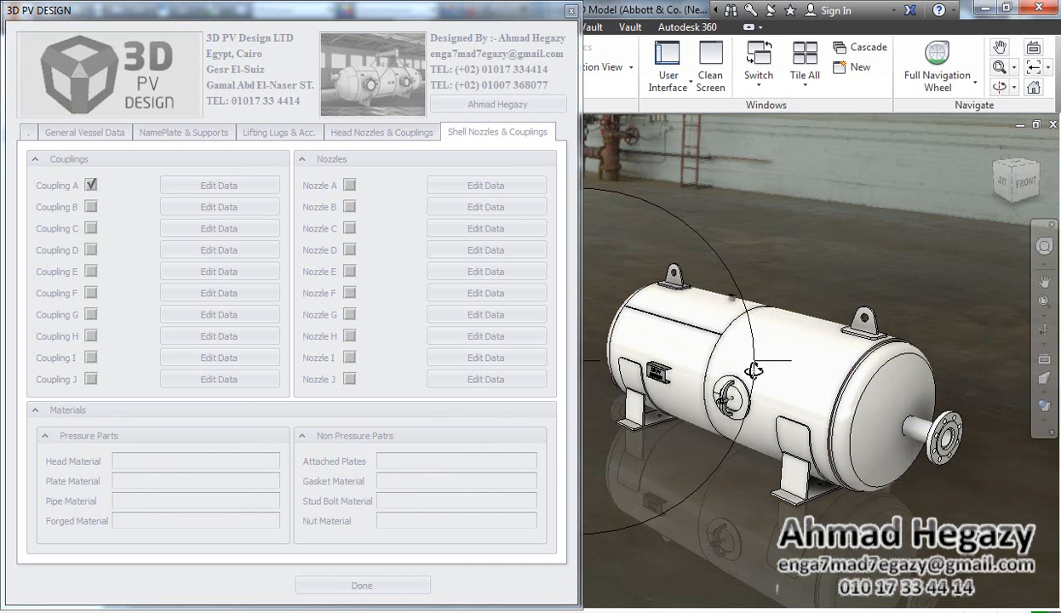
pyautogui.moveTo(772, 359); pyautogui.dragTo(834, 344)
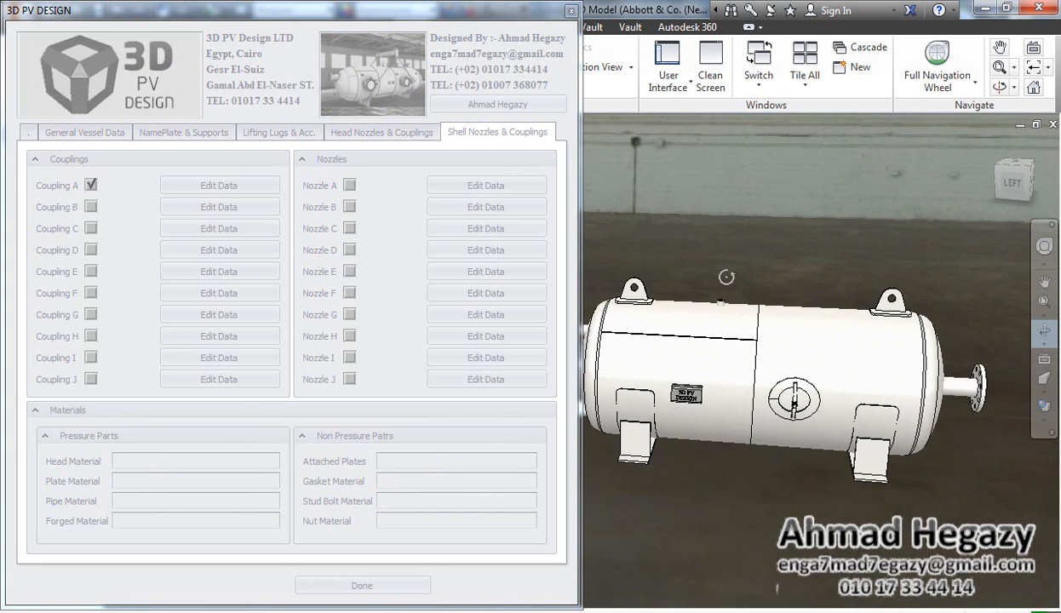
pyautogui.scroll(-5, 724, 278)
pyautogui.moveTo(773, 366); pyautogui.dragTo(725, 374)
pyautogui.press('Escape')
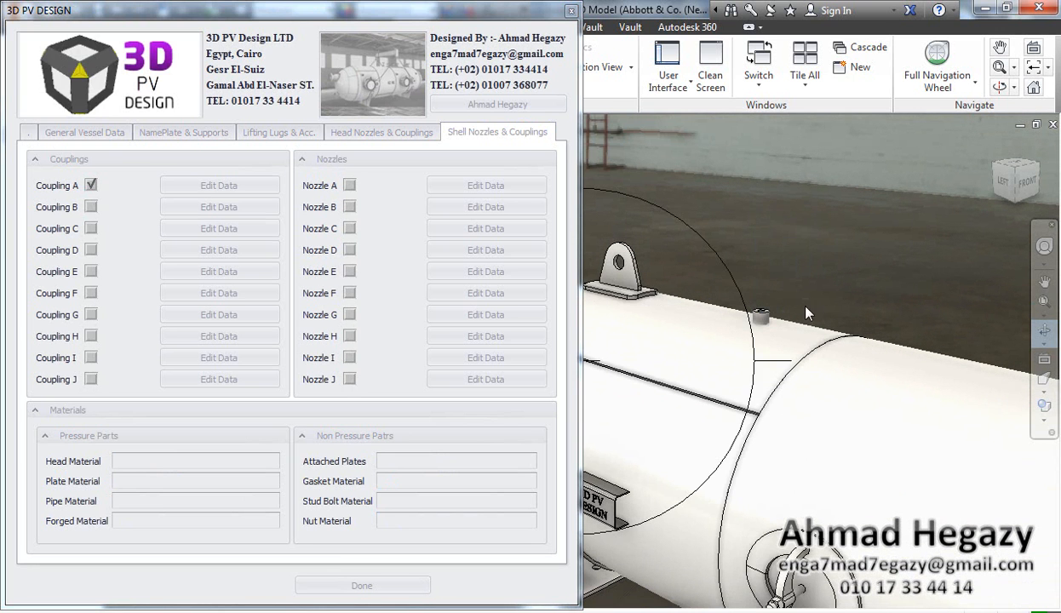
# Add Coupling B to the shell, set its Location to 350 mm and Orientation to 0 deg, and accept the coupling data
pyautogui.click(91, 207)
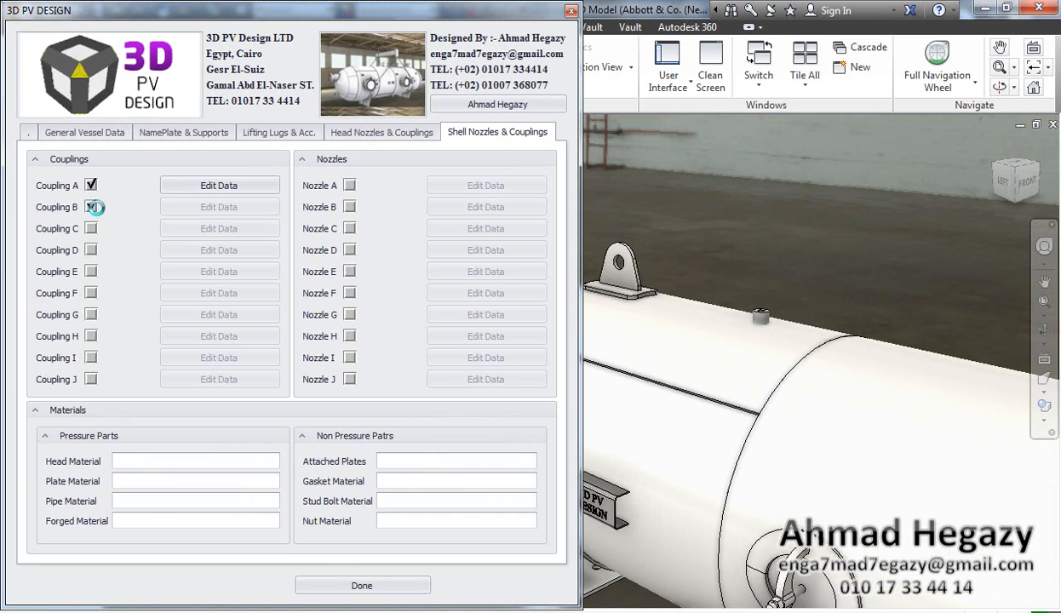
pyautogui.click(231, 207)
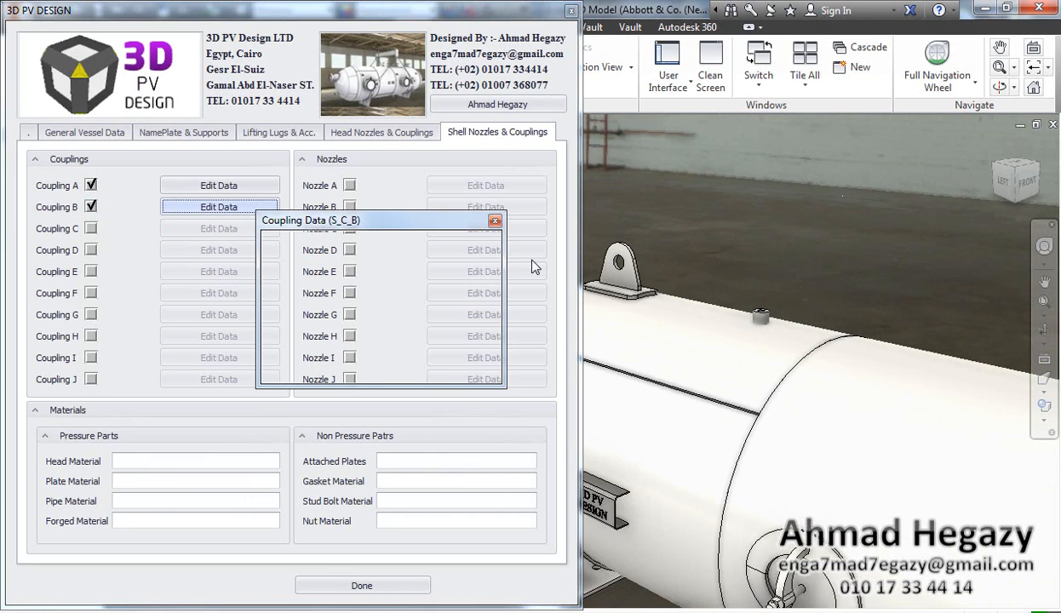
pyautogui.scroll(-5, 719, 269)
pyautogui.moveTo(728, 364); pyautogui.dragTo(773, 376, button='middle')
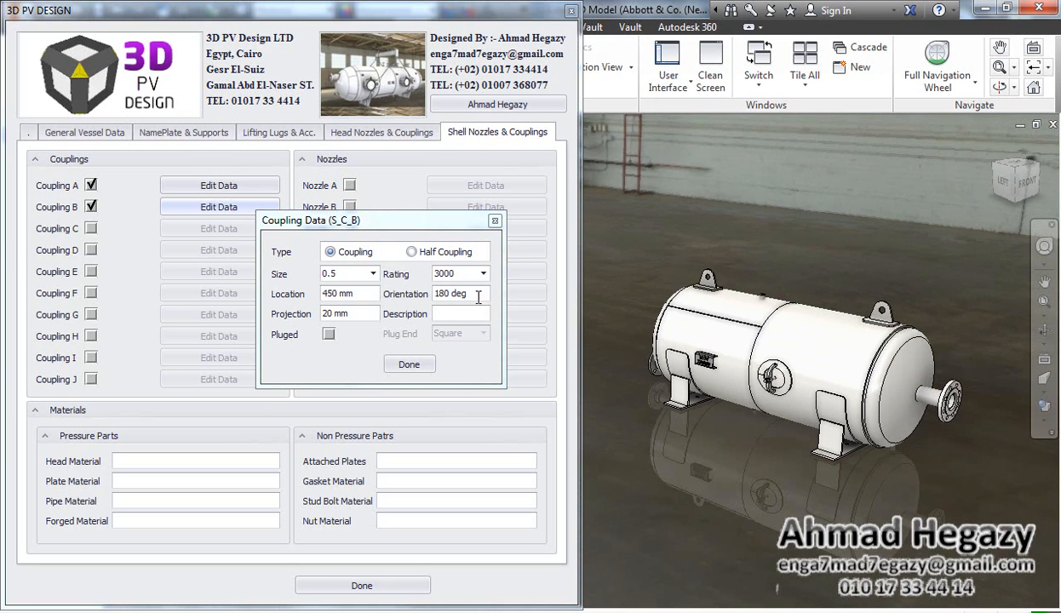
pyautogui.moveTo(466, 292); pyautogui.dragTo(422, 298)
pyautogui.write('0')
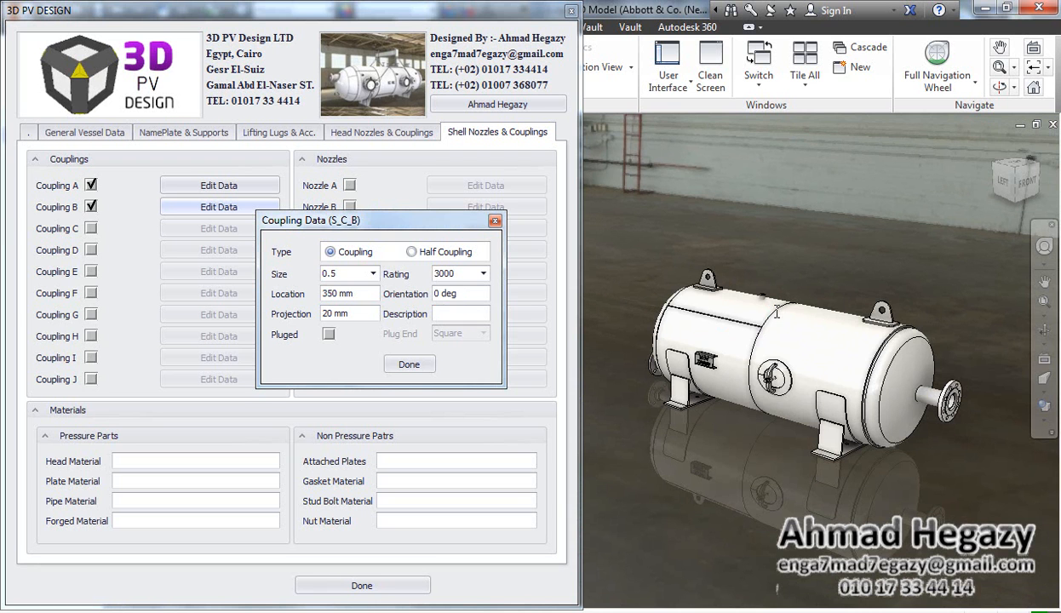
pyautogui.scroll(5, 741, 289)
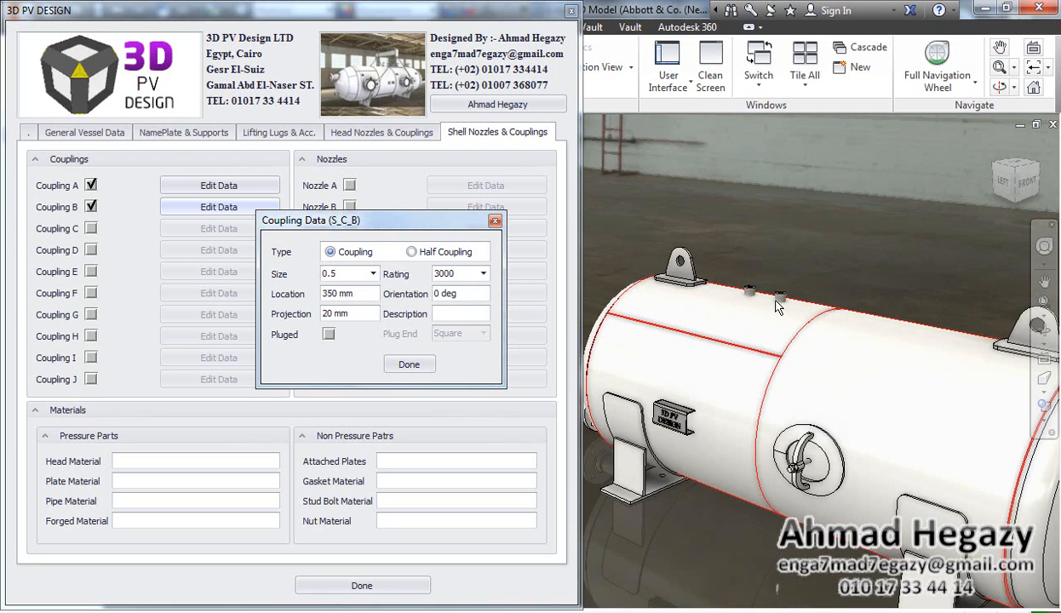
pyautogui.scroll(4, 720, 321)
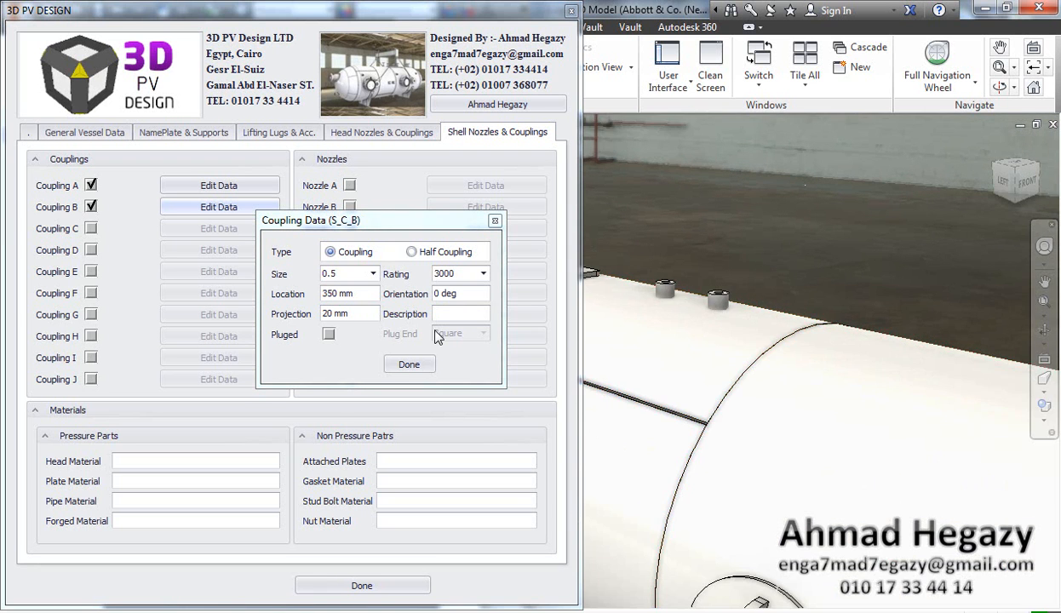
pyautogui.click(408, 363)
# Add Nozzle A to the shell with a Location from L.W.L of 750 mm, then accept its data and finish the design form
pyautogui.click(349, 184)
pyautogui.scroll(5, 780, 326)
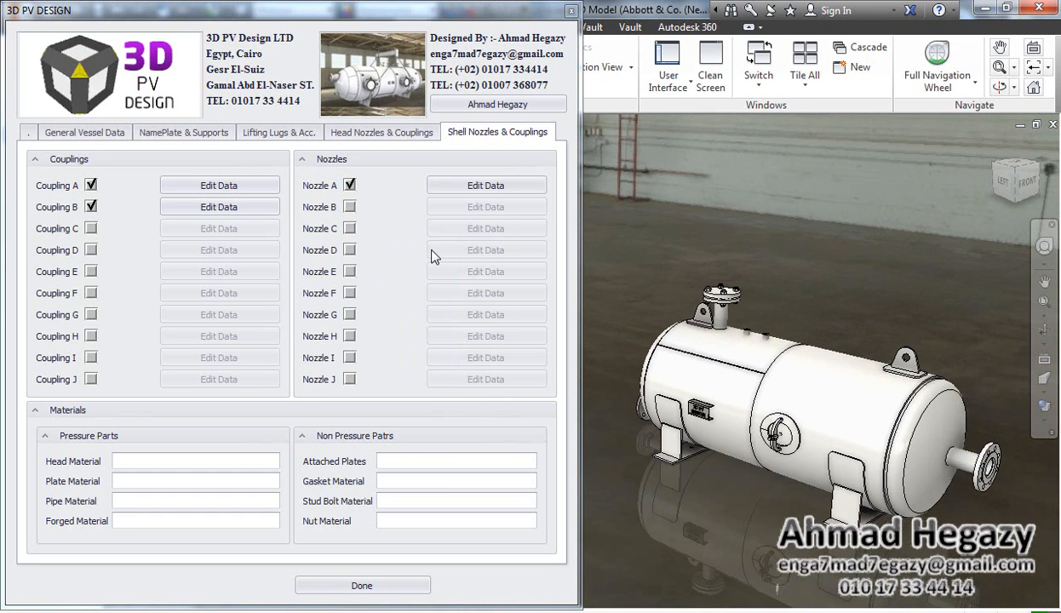
pyautogui.click(464, 183)
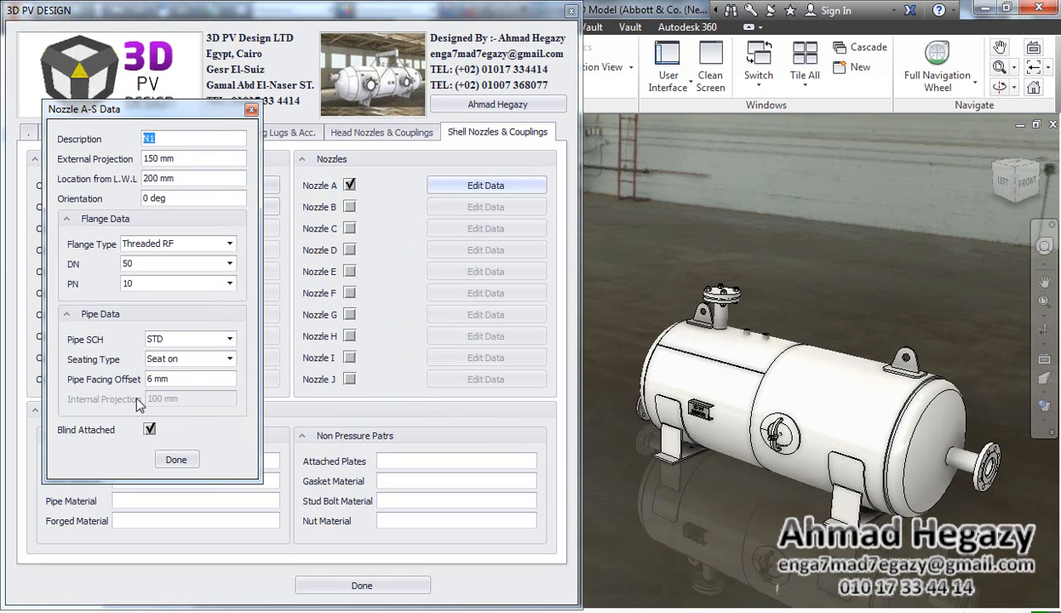
pyautogui.moveTo(150, 178); pyautogui.dragTo(143, 180)
pyautogui.write('7')
pyautogui.press('Delete')
pyautogui.write('5')
pyautogui.click(180, 200)
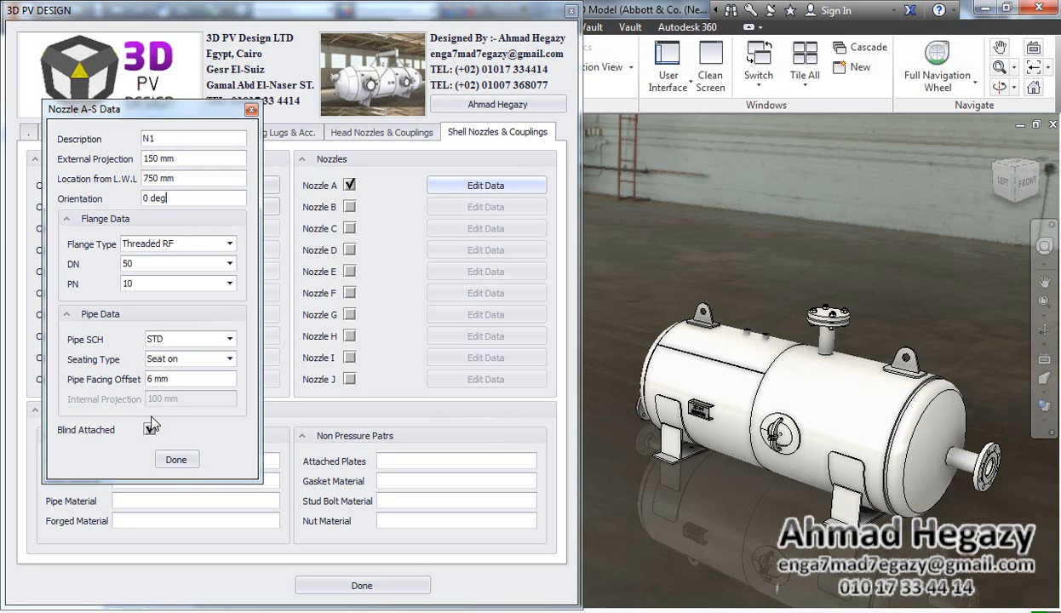
pyautogui.click(167, 457)
pyautogui.click(327, 584)
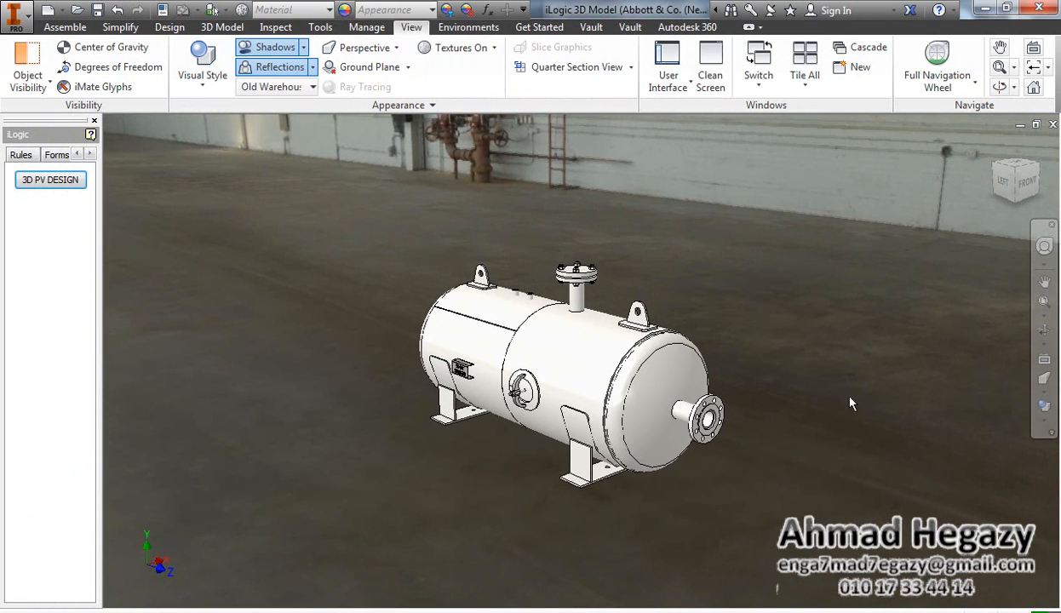
# Examine the completed vessel up close from both head ends, including its couplings, nozzles, handhole and supports
pyautogui.scroll(5, 550, 267)
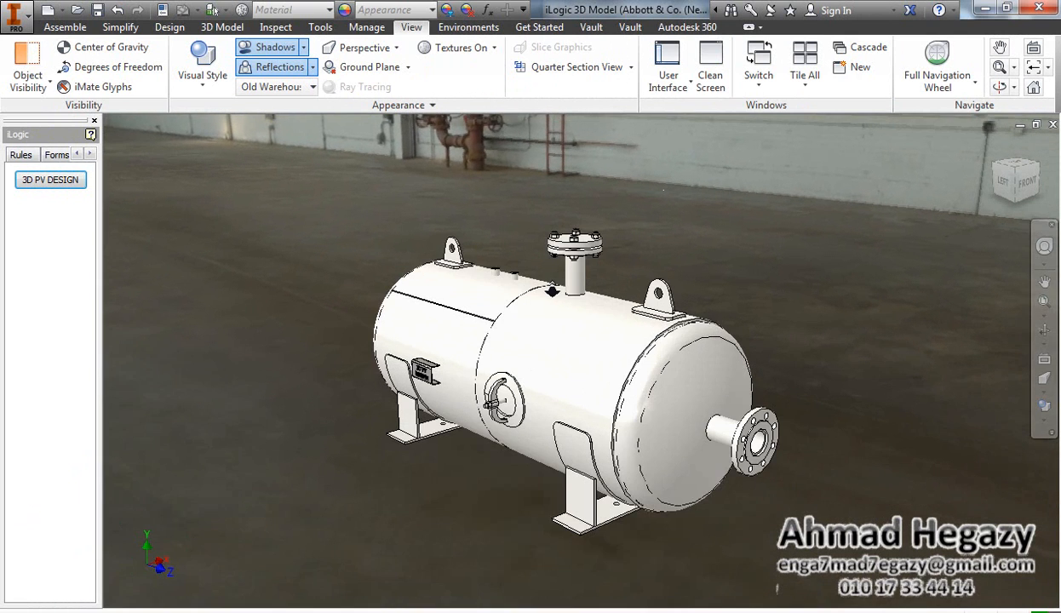
pyautogui.scroll(2, 551, 296)
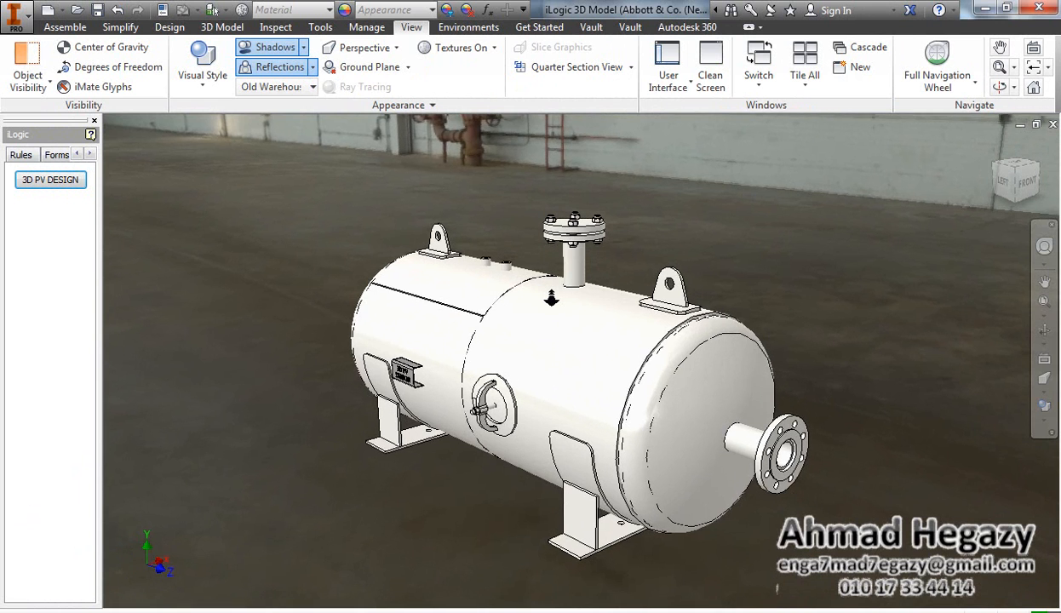
pyautogui.press('F4')
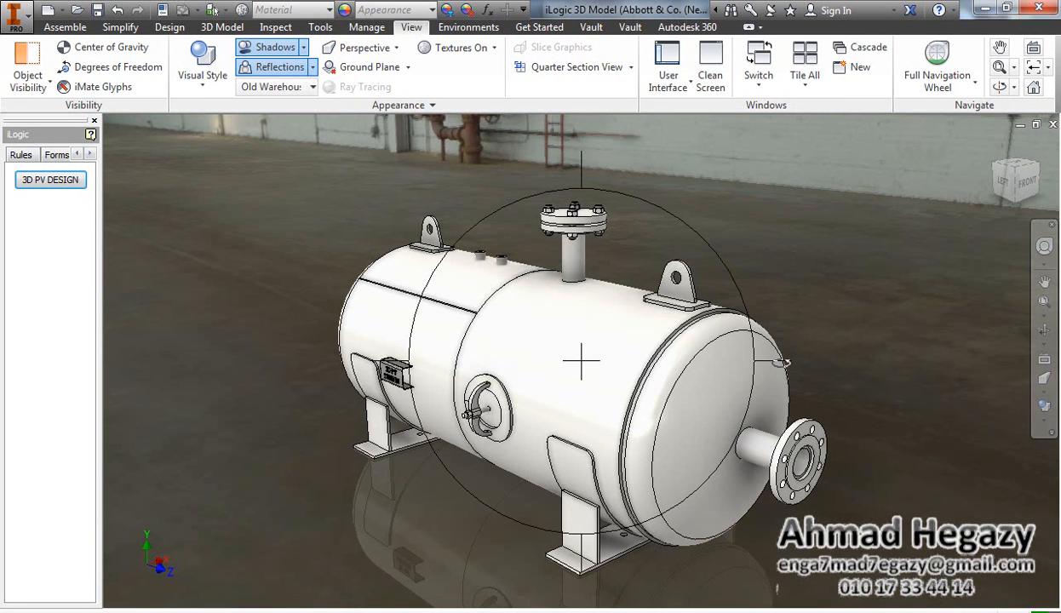
pyautogui.moveTo(778, 361); pyautogui.dragTo(909, 344)
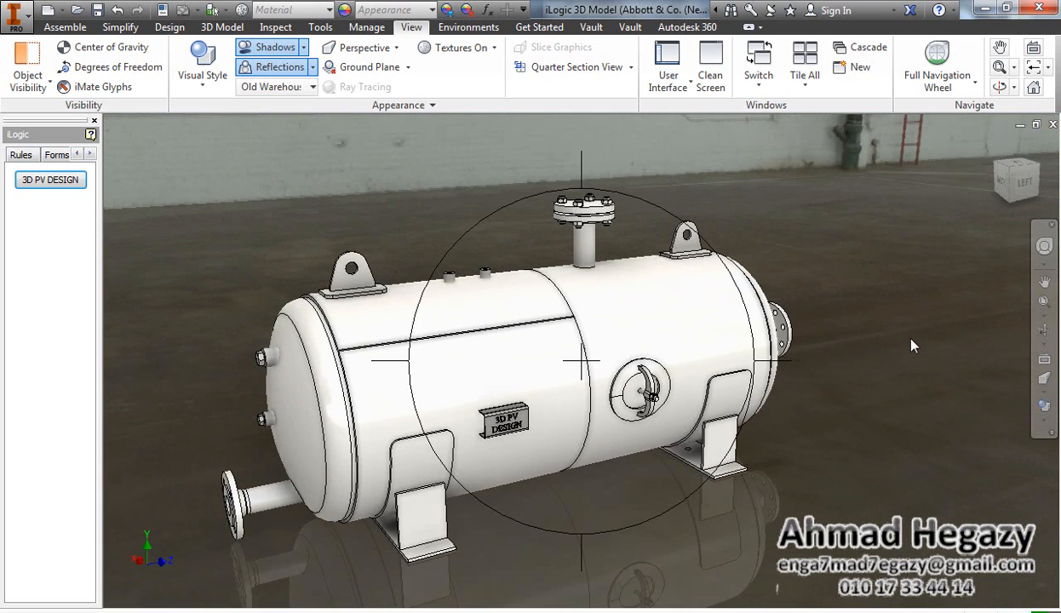
pyautogui.press('F4')
pyautogui.moveTo(798, 358); pyautogui.dragTo(682, 428)
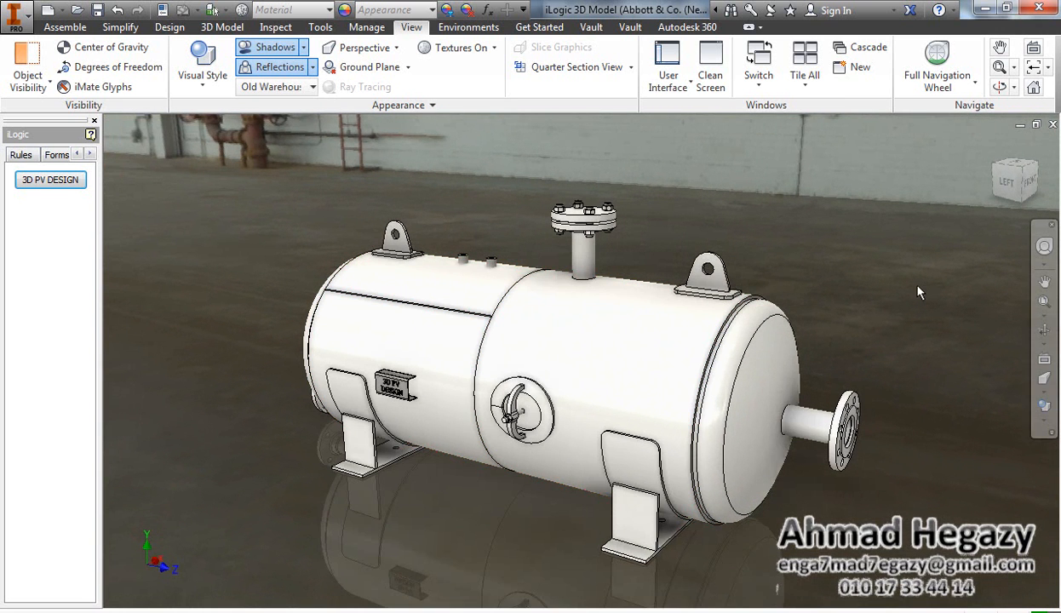